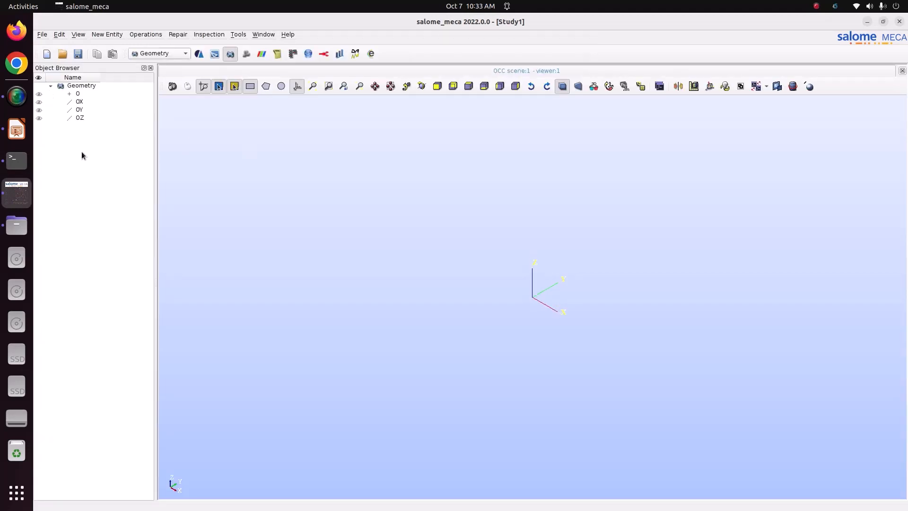
Switch to LibreOffice Impress, review the disc's dimensions on slide 2 of tutorial_1.pptx, and return to salome_meca.
left_click(17, 129)
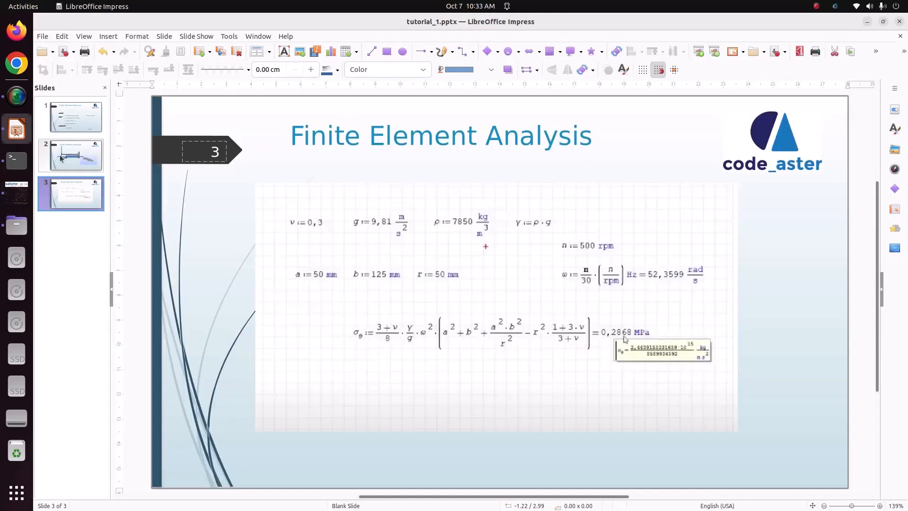
key("Page_Up")
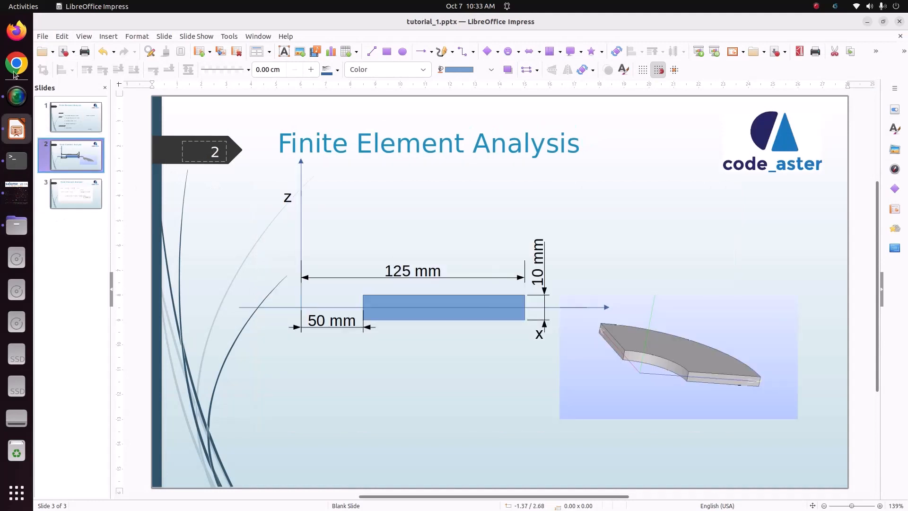
left_click(16, 204)
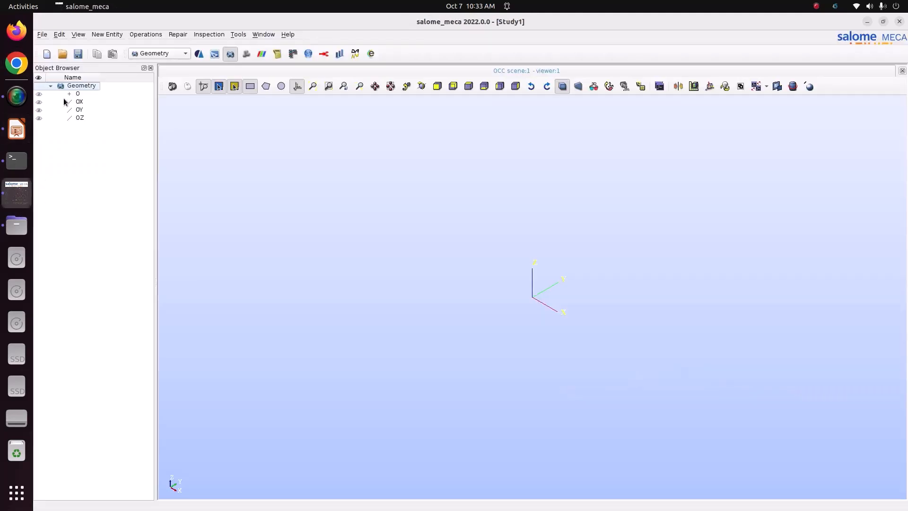
left_click(42, 34)
mouse_move(69, 131)
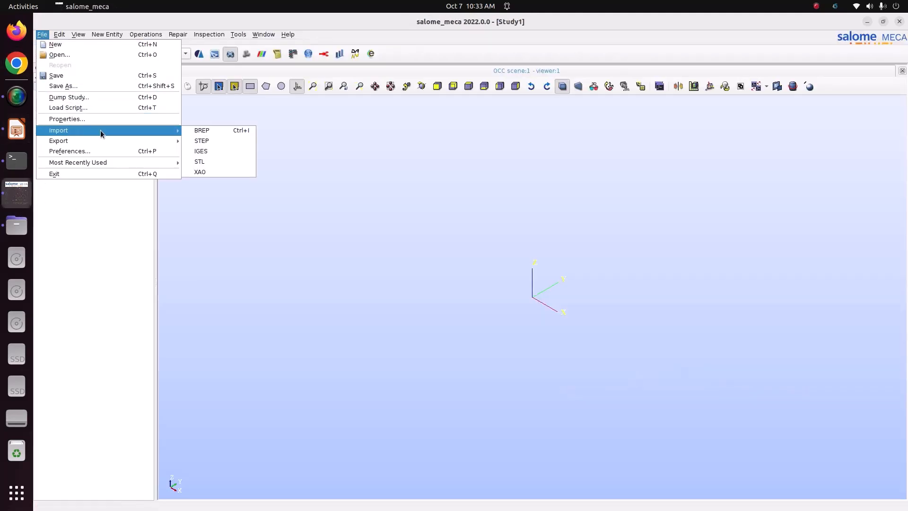
mouse_move(161, 141)
left_click(211, 150)
left_click(531, 238)
Import the STEP file Rotating disc.step from Pictures/CODE_ASTER/Tutorial_30_rotating_disc, taking its embedded millimetre units into account.
left_click(42, 34)
mouse_move(73, 141)
left_click(220, 140)
left_click(345, 201)
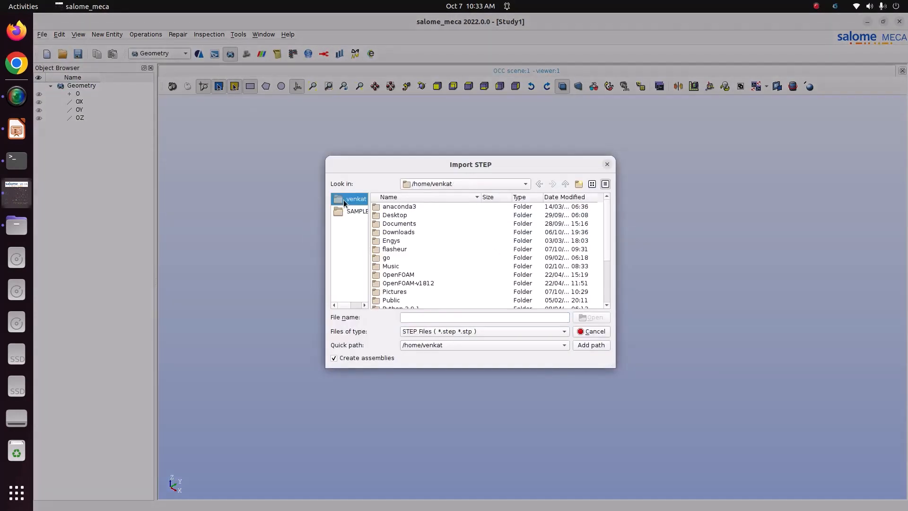
scroll(441, 293, "down", 2)
double_click(395, 240)
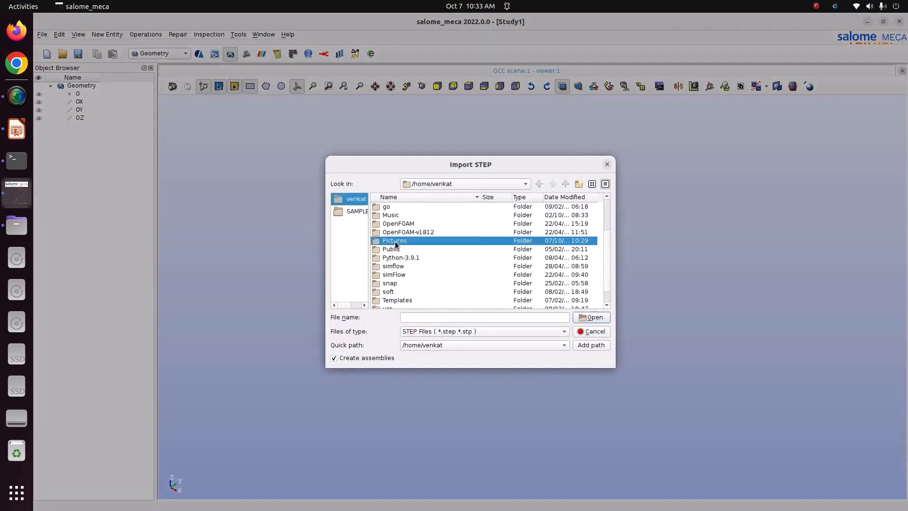
double_click(396, 206)
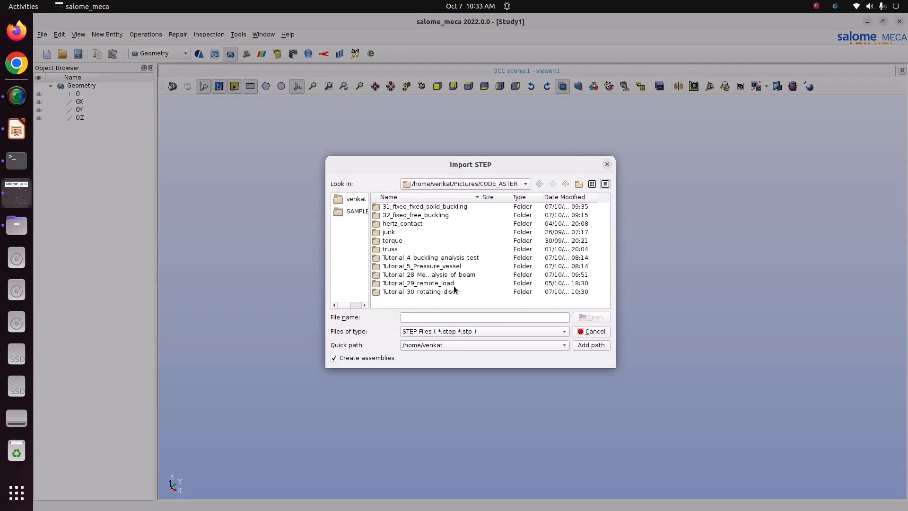
double_click(433, 292)
left_click(391, 216)
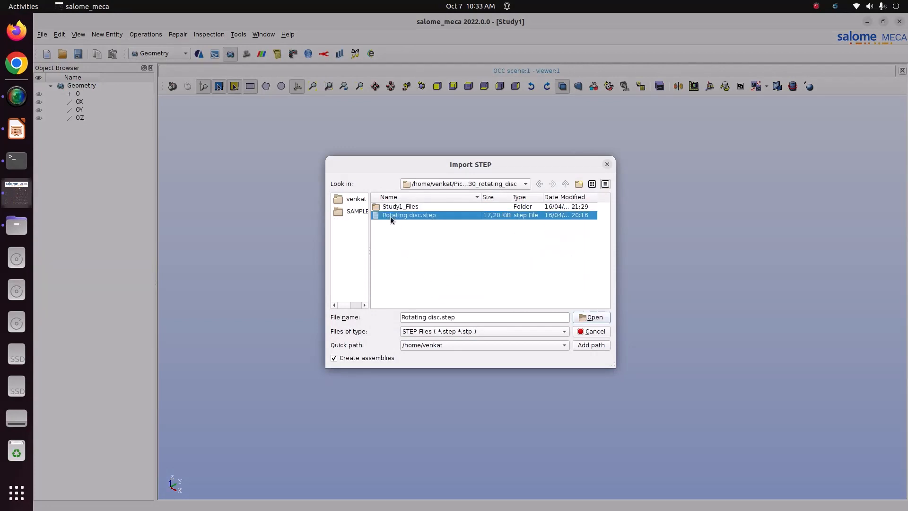
left_click(590, 317)
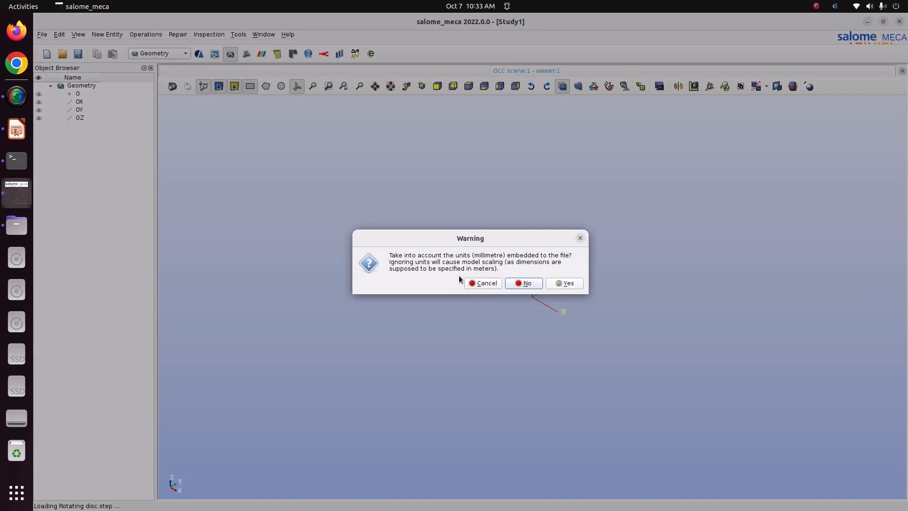
left_click(567, 283)
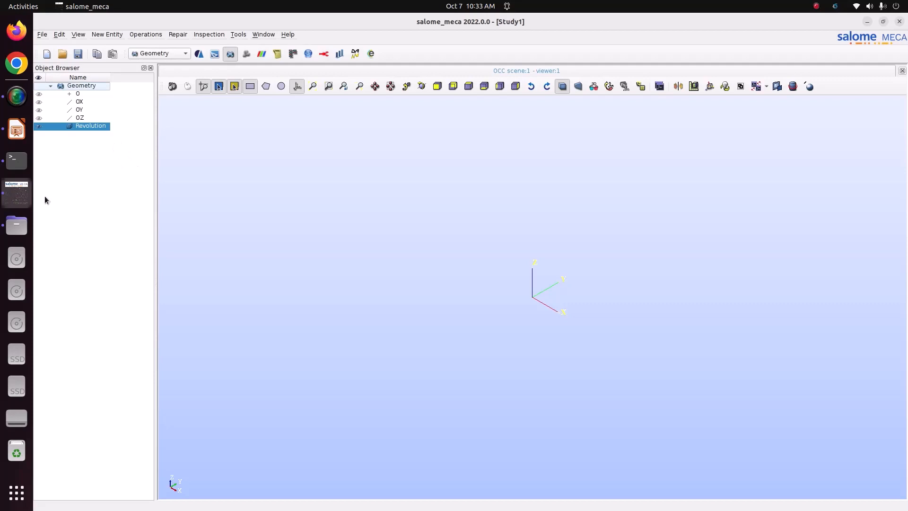
Inspect the bounding box dimensions of the Revolution shape and close the information without creating a box.
left_click(209, 34)
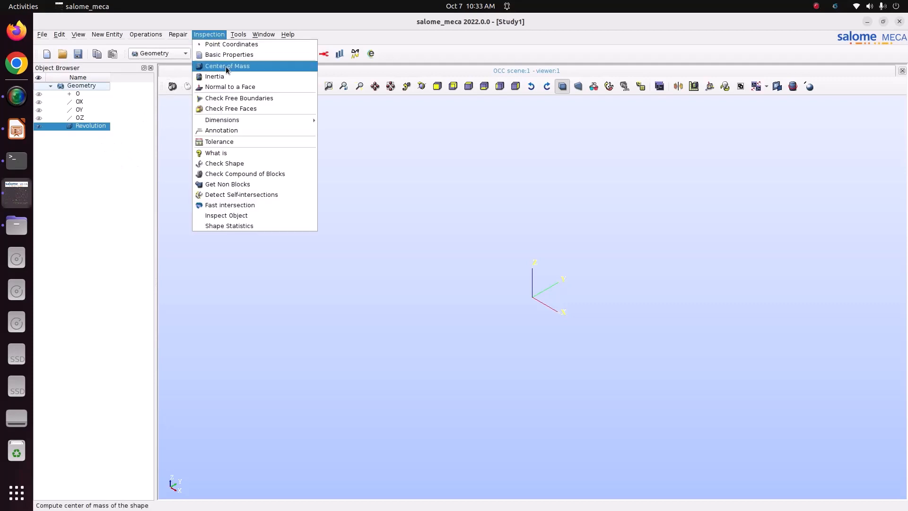
mouse_move(246, 121)
left_click(335, 120)
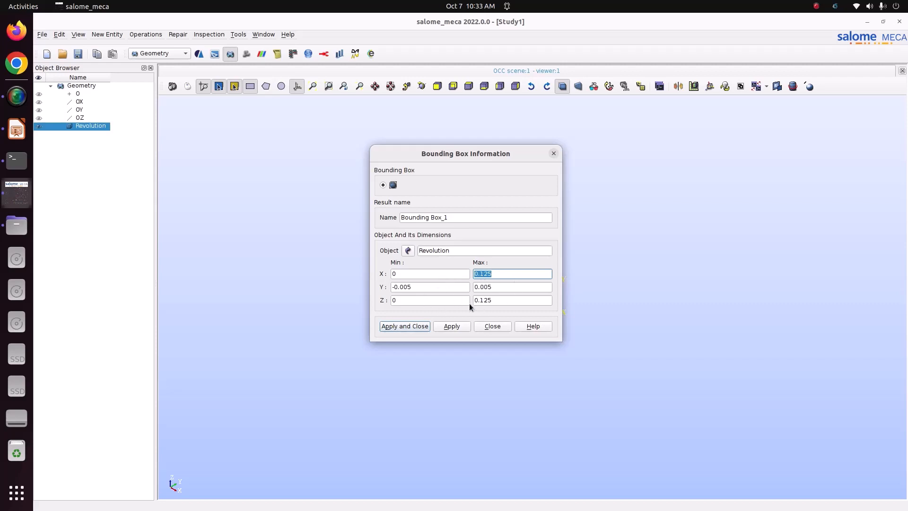
left_click(492, 326)
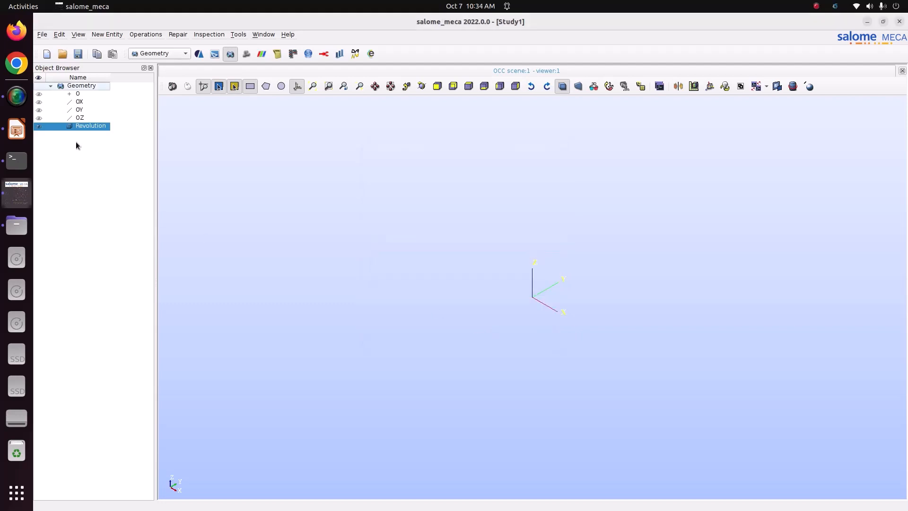
Save the study as Study5 in the Tutorial_30_rotating_disc folder.
key("ctrl+s")
left_click(399, 330)
key("BackSpace")
type("5")
key("Return")
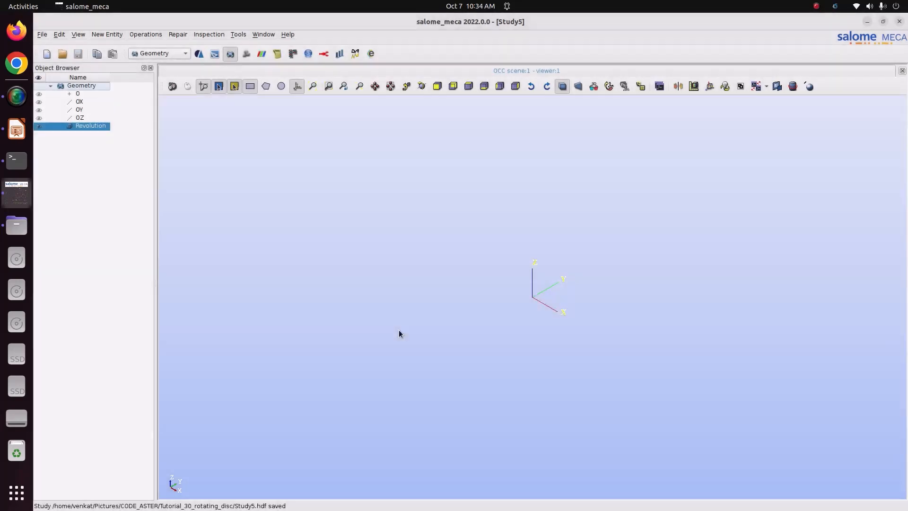
Create a solid group named disc on the Revolution shape, containing all of its volume.
right_click(71, 124)
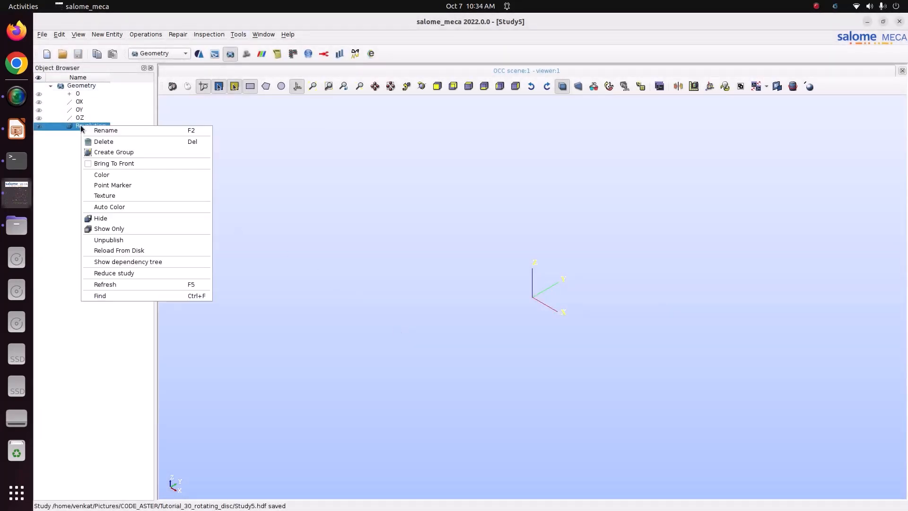
left_click(144, 154)
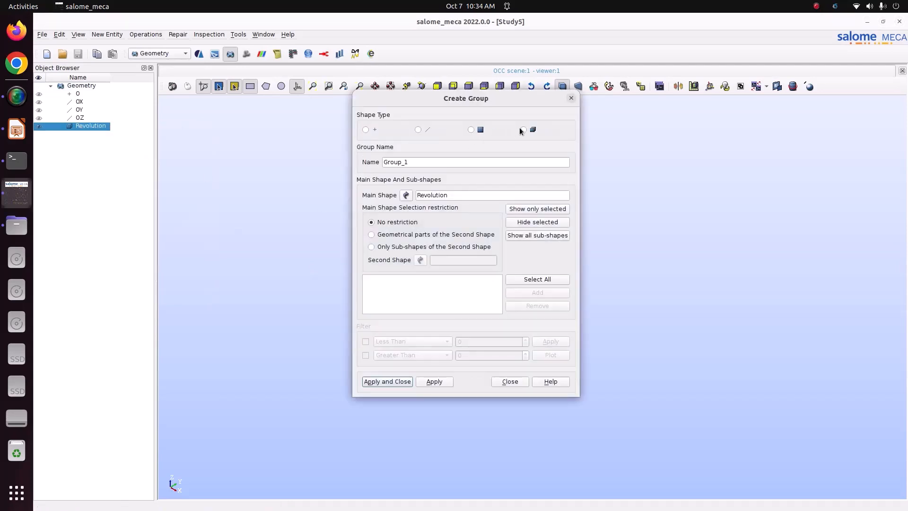
left_click(16, 129)
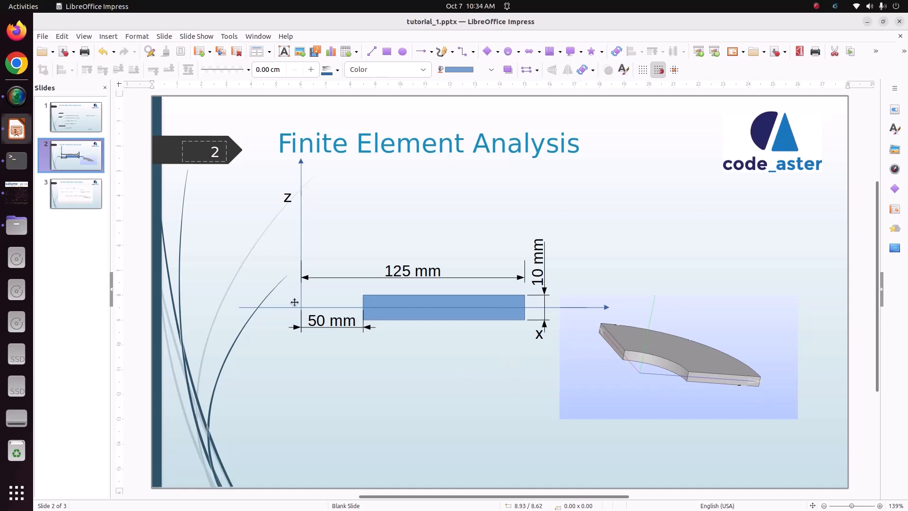
left_click(25, 200)
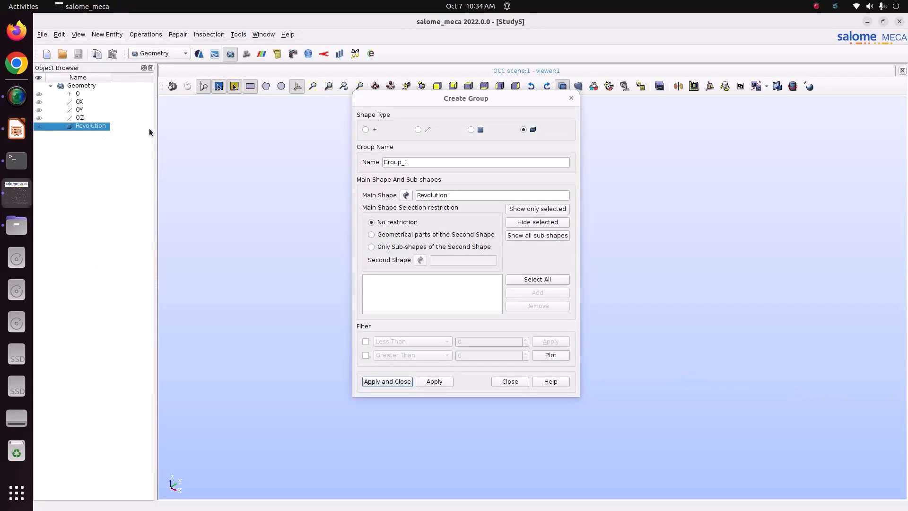
left_click(540, 281)
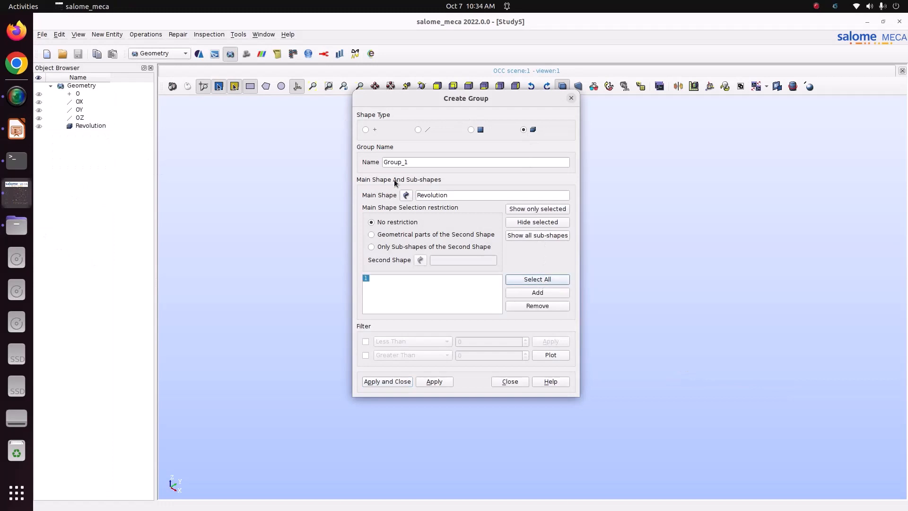
double_click(438, 162)
type("disc")
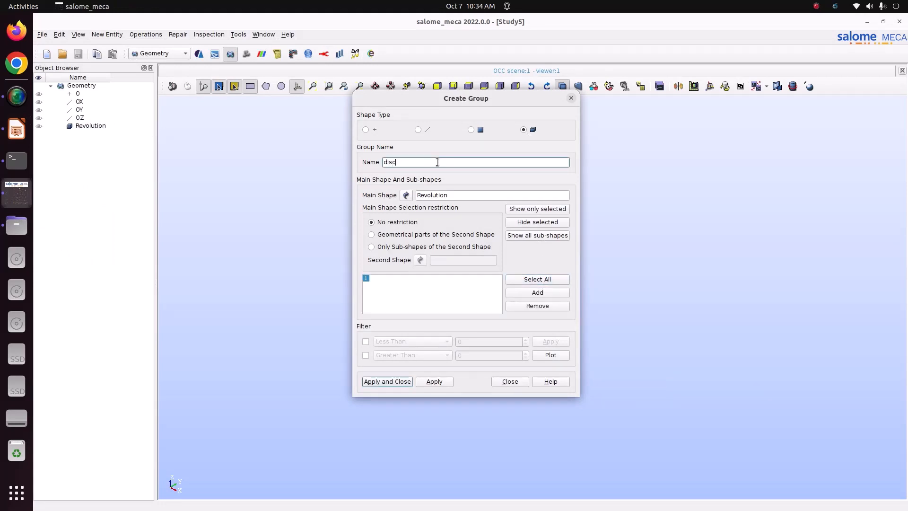
left_click(435, 381)
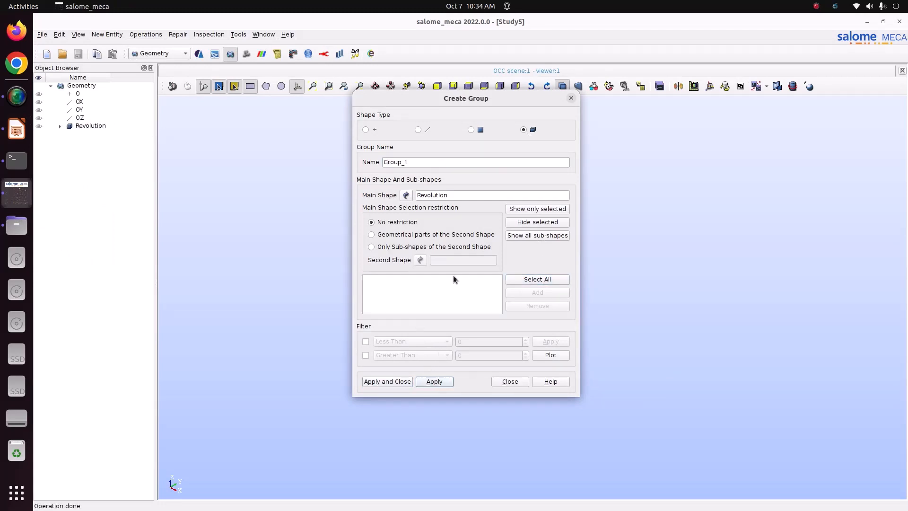
Create a face group named Sym_x on Revolution from the straight cut face lying along the Z axis.
left_click(479, 135)
left_click_drag(480, 100, 247, 121)
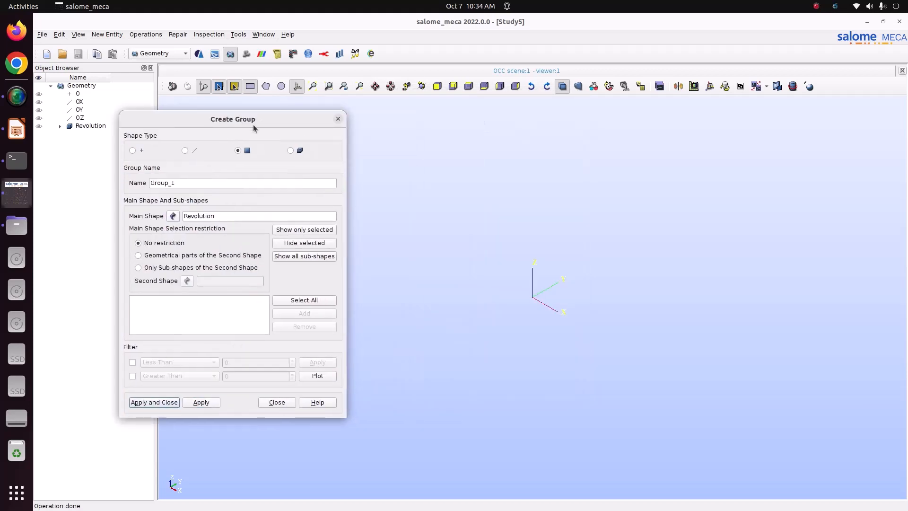
left_click(312, 87)
left_click(422, 87)
left_click_drag(436, 184, 396, 282)
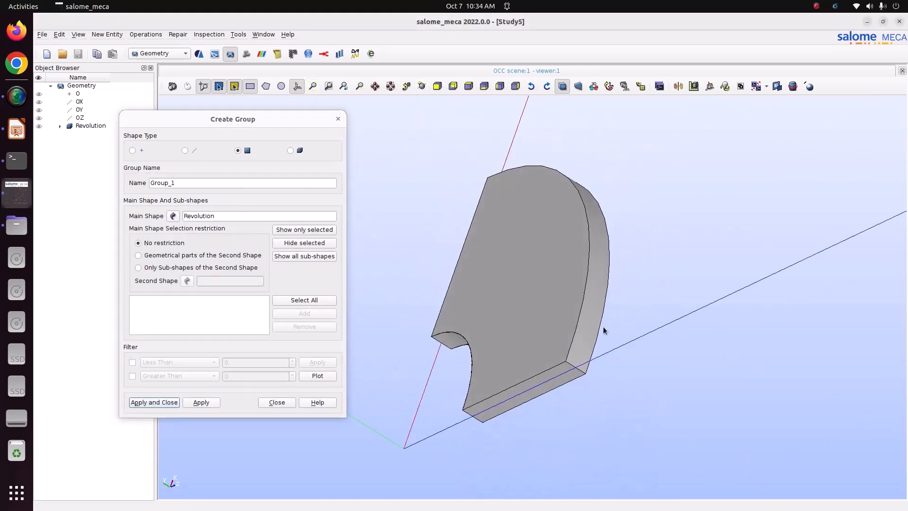
left_click(422, 88)
left_click_drag(473, 303, 691, 221)
scroll(583, 367, "up", 1)
scroll(582, 364, "up", 2)
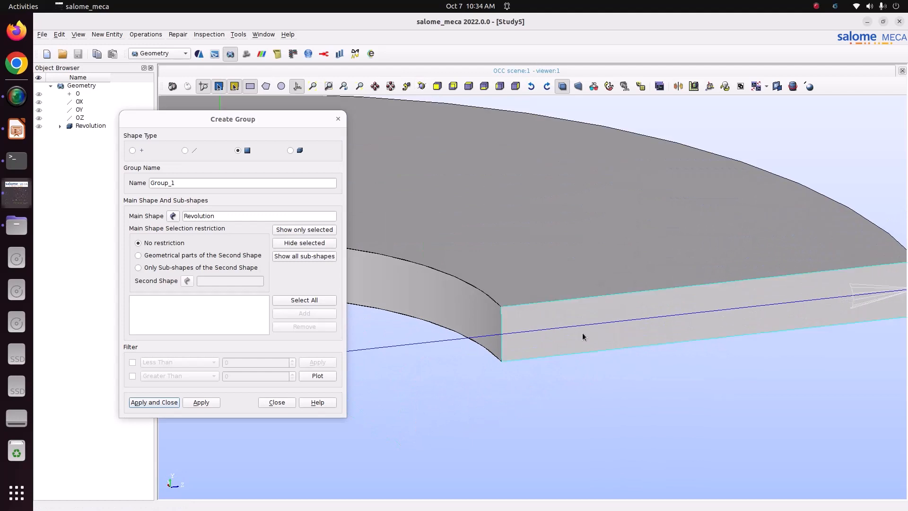
scroll(583, 333, "down", 4)
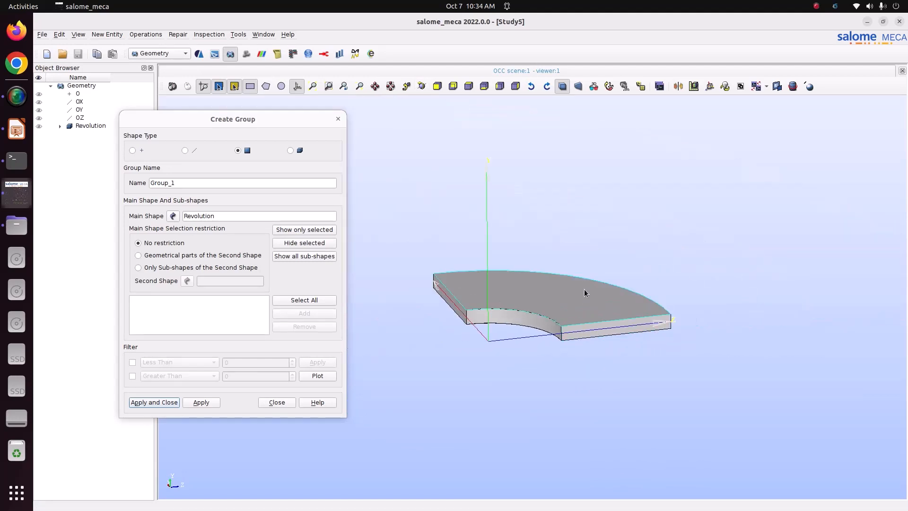
left_click(615, 332)
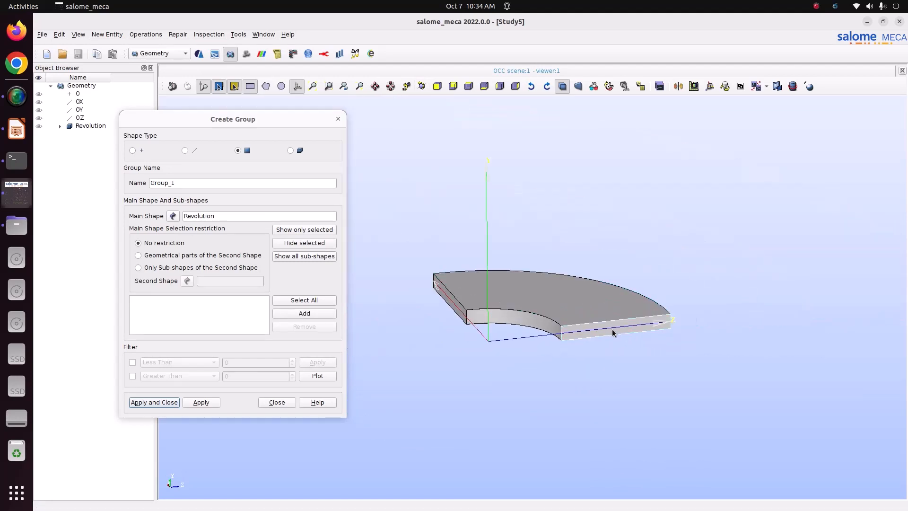
left_click(285, 315)
double_click(219, 183)
type("Sym_x")
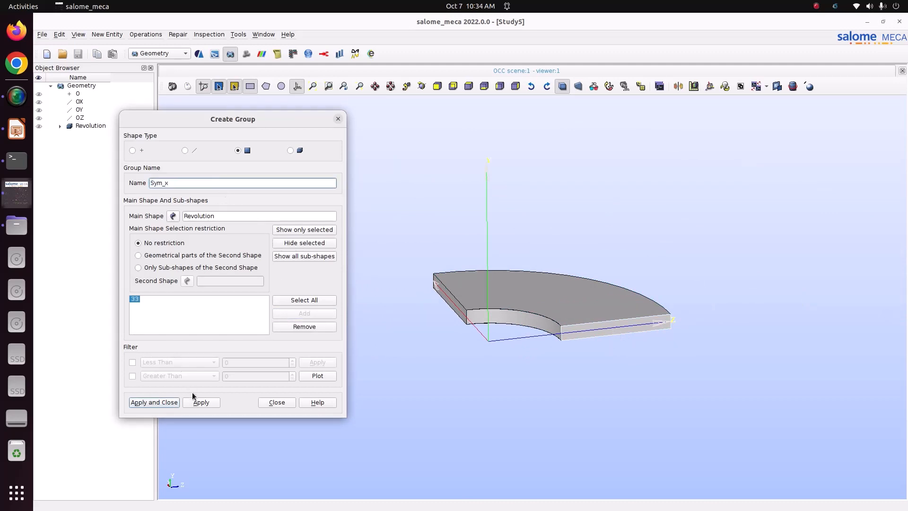
left_click(201, 402)
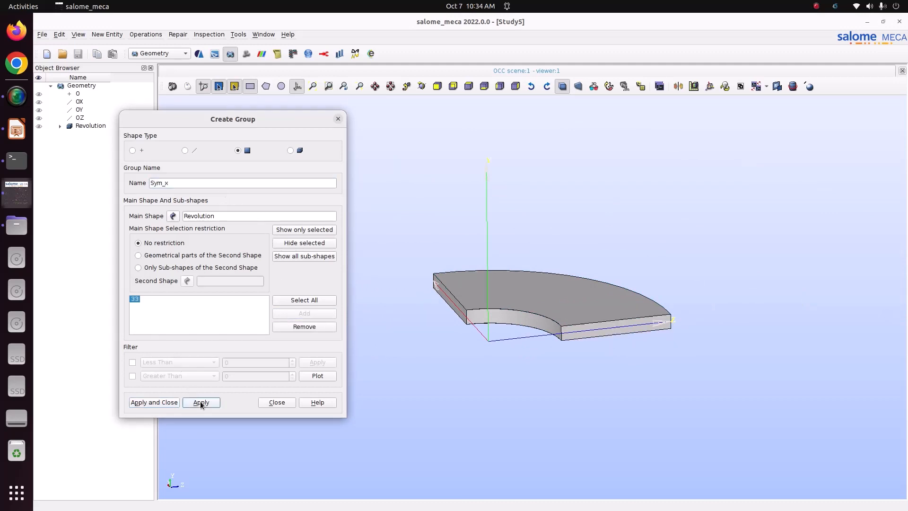
Create a face group named Sym_z on Revolution from the straight cut face lying along the X axis.
left_click(305, 313)
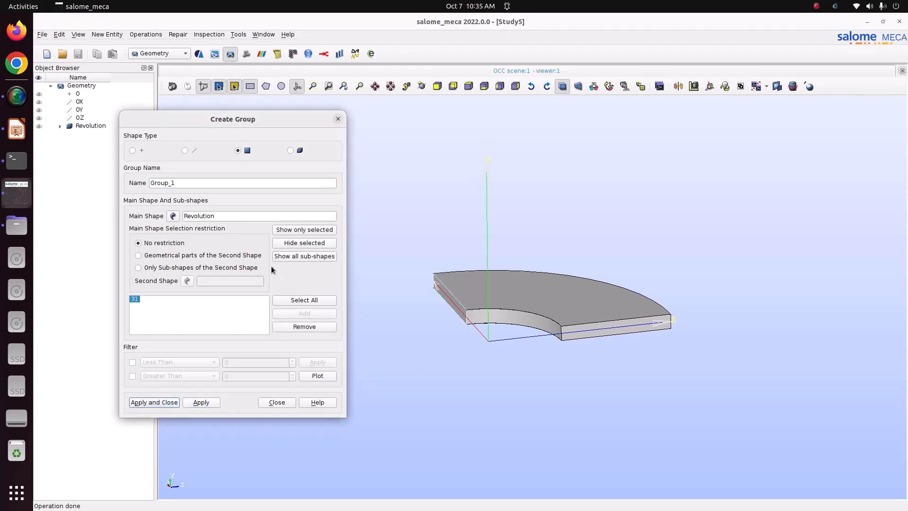
double_click(200, 183)
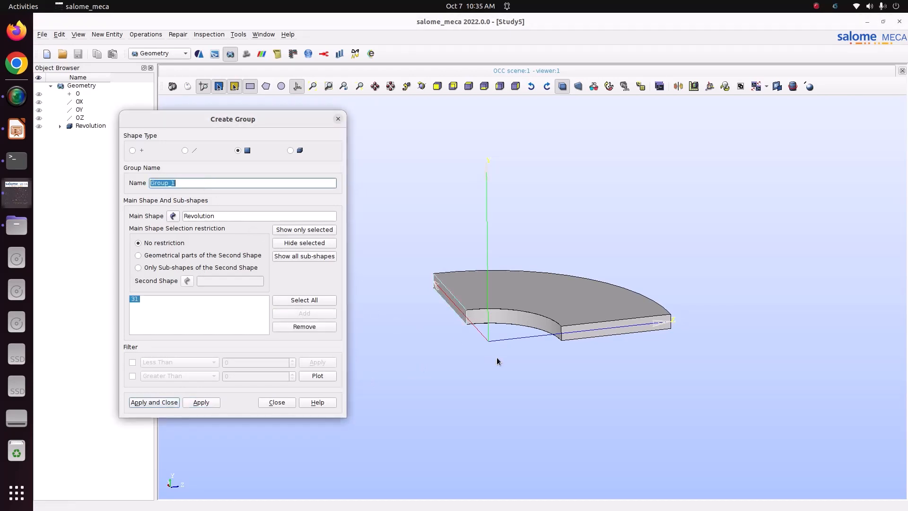
type("Sym_z")
left_click(198, 402)
scroll(427, 325, "up", 2)
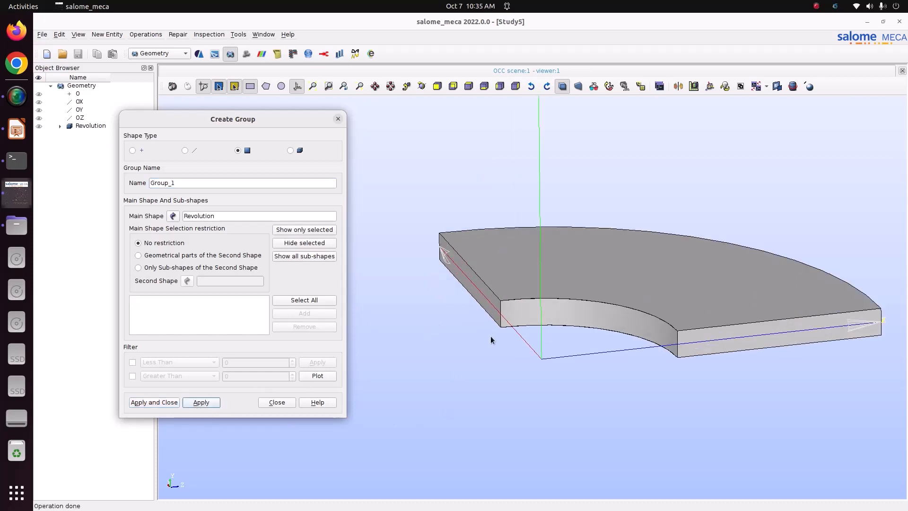
scroll(499, 327, "up", 2)
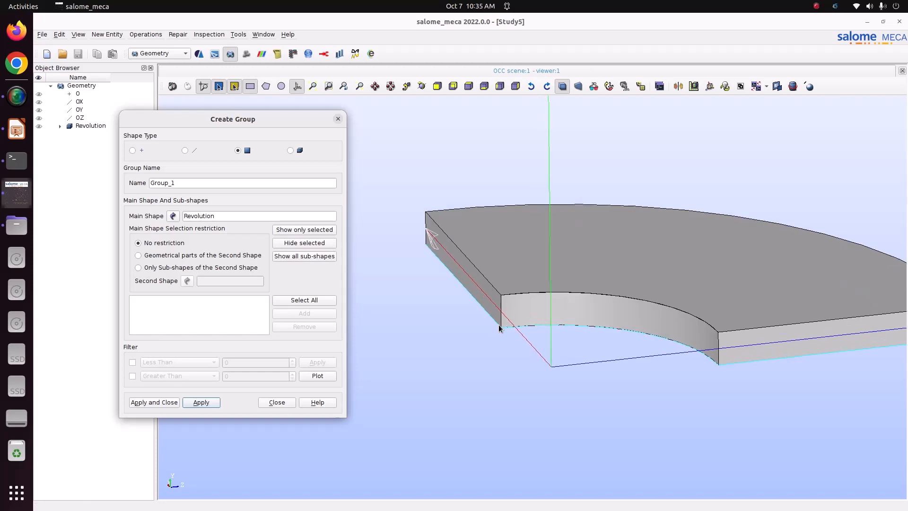
scroll(466, 365, "down", 3)
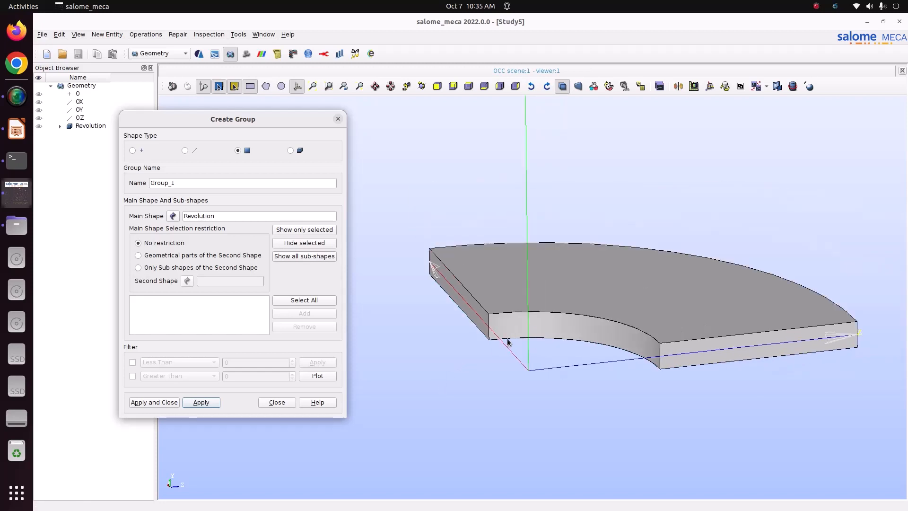
scroll(487, 339, "up", 1)
scroll(498, 351, "up", 1)
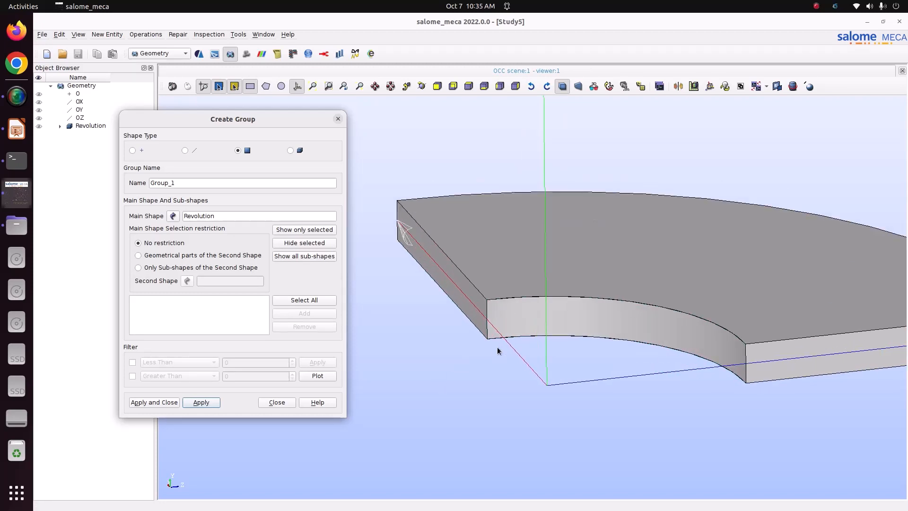
scroll(498, 350, "down", 2)
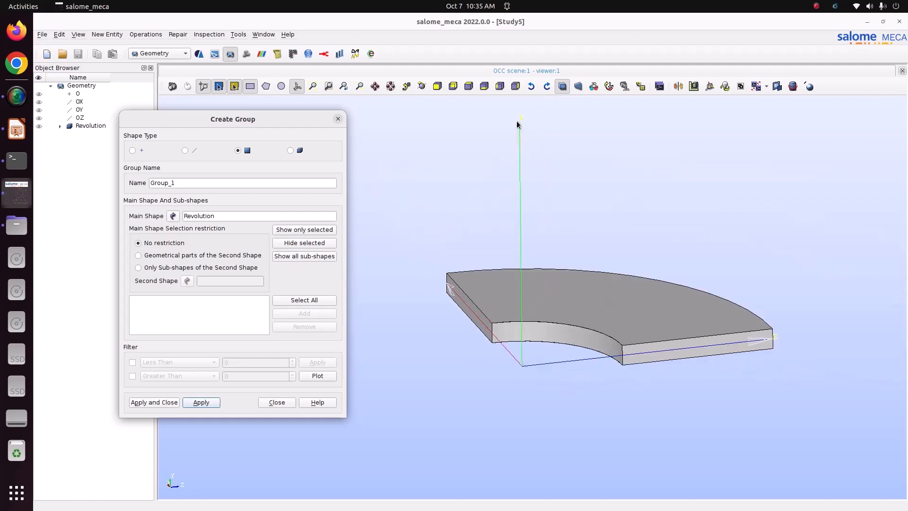
Create a vertex group named Fix_y on Revolution from the lower inner-radius corner point of the cut face along the X axis.
scroll(498, 336, "up", 3)
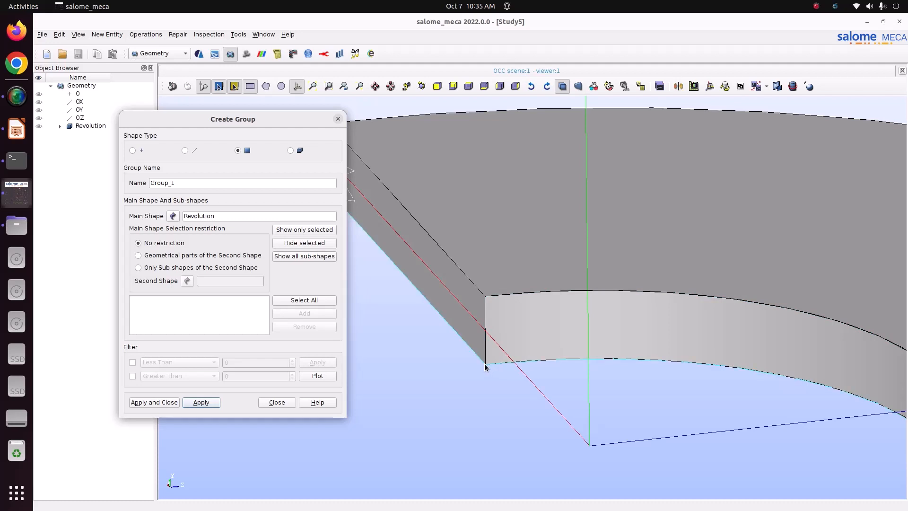
left_click(135, 150)
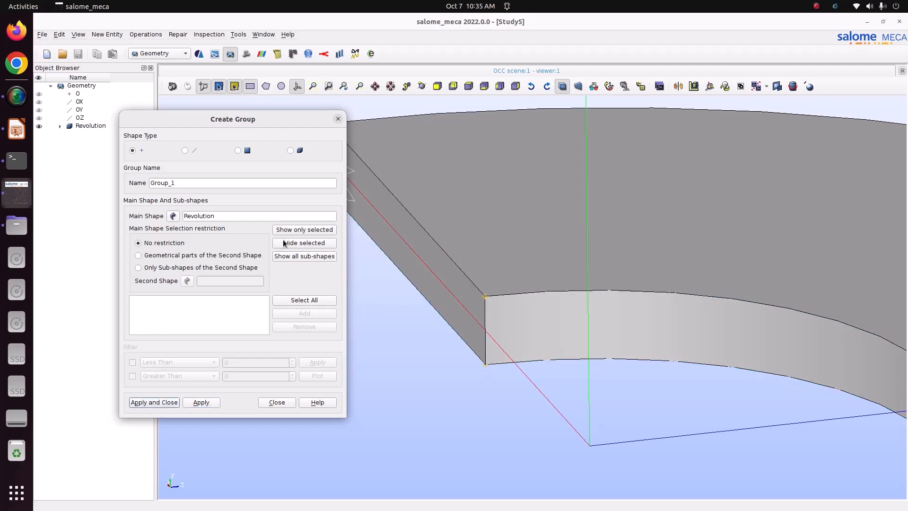
left_click_drag(463, 349, 504, 370)
left_click(302, 313)
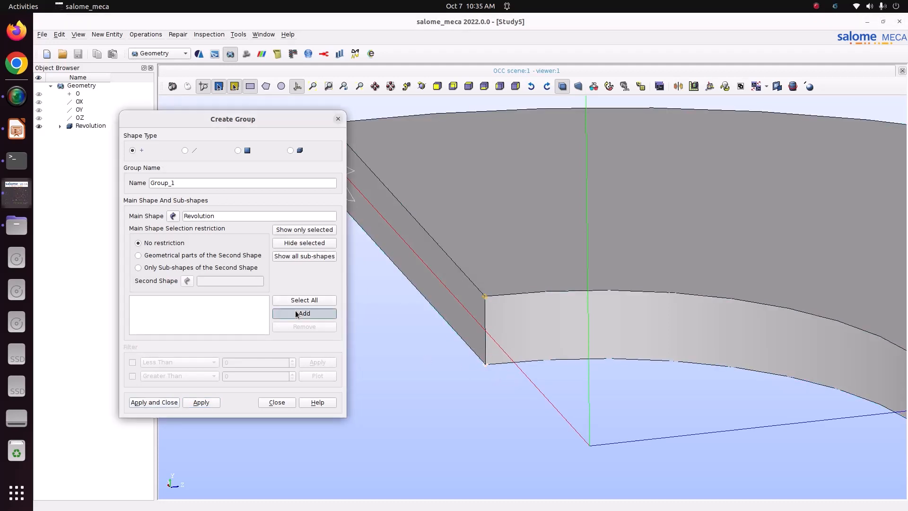
double_click(197, 184)
type("Fix")
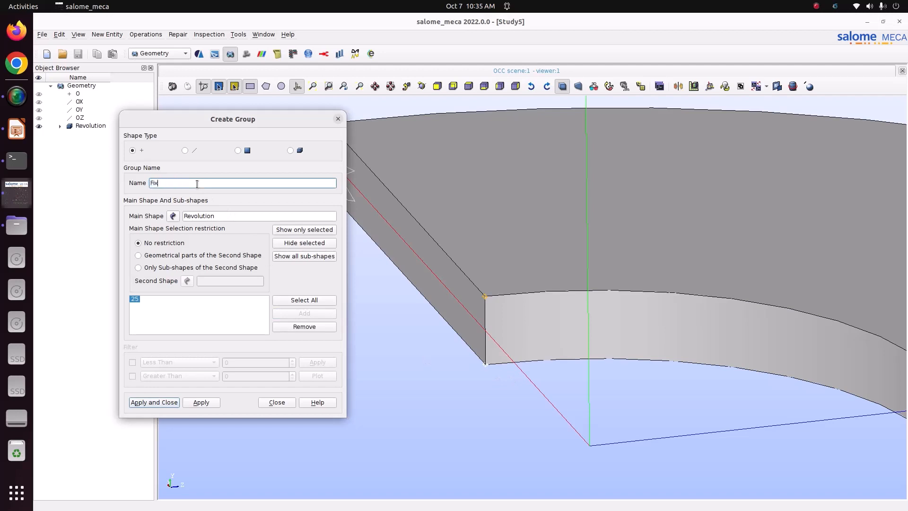
type("_y")
left_click(166, 402)
Display the Sym_x and Sym_z groups on Revolution and examine which cut faces they cover.
scroll(260, 348, "down", 5)
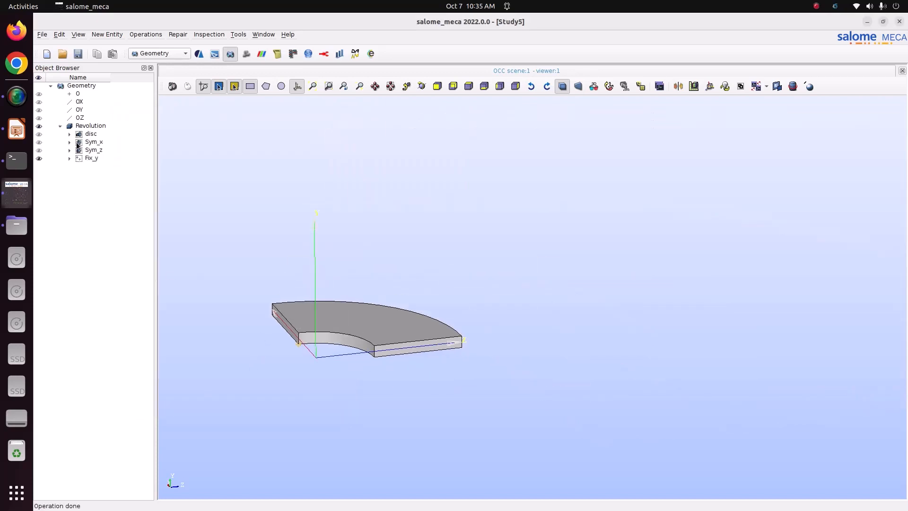
left_click(35, 143)
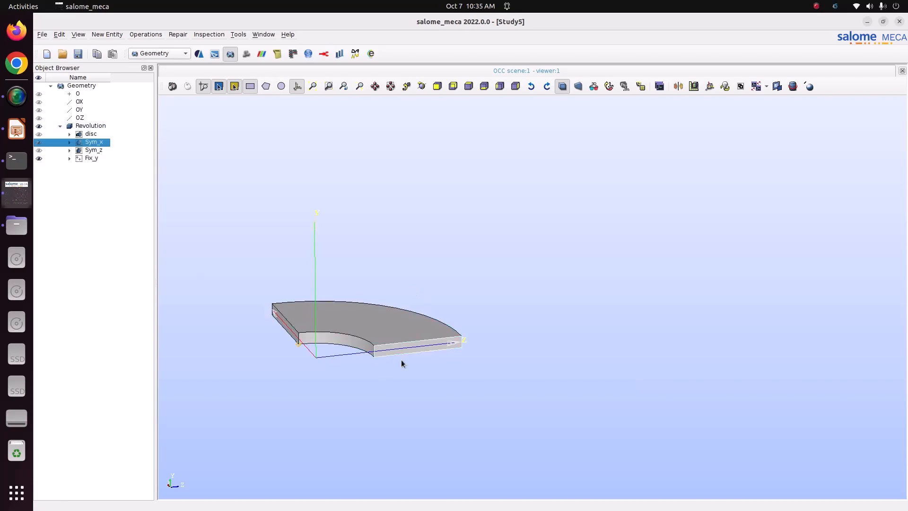
left_click(422, 86)
left_click_drag(454, 246, 370, 325)
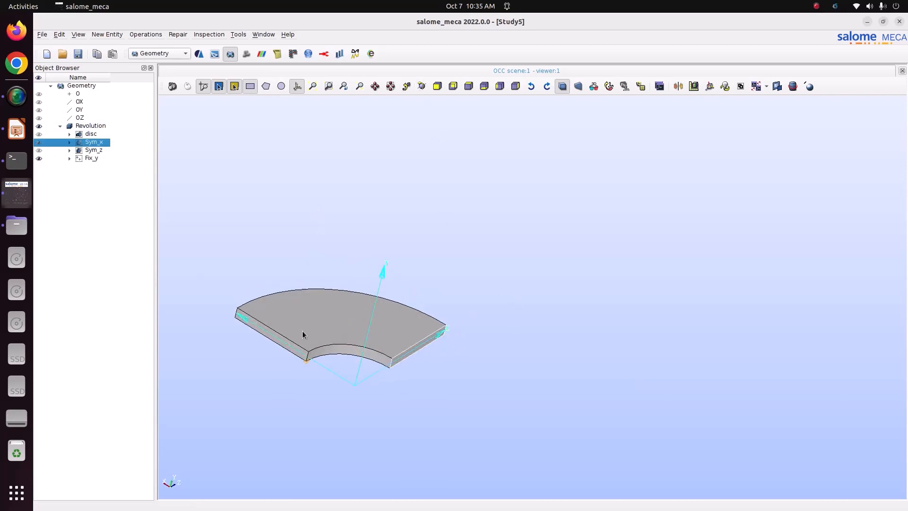
scroll(368, 320, "up", 5)
scroll(256, 296, "up", 5)
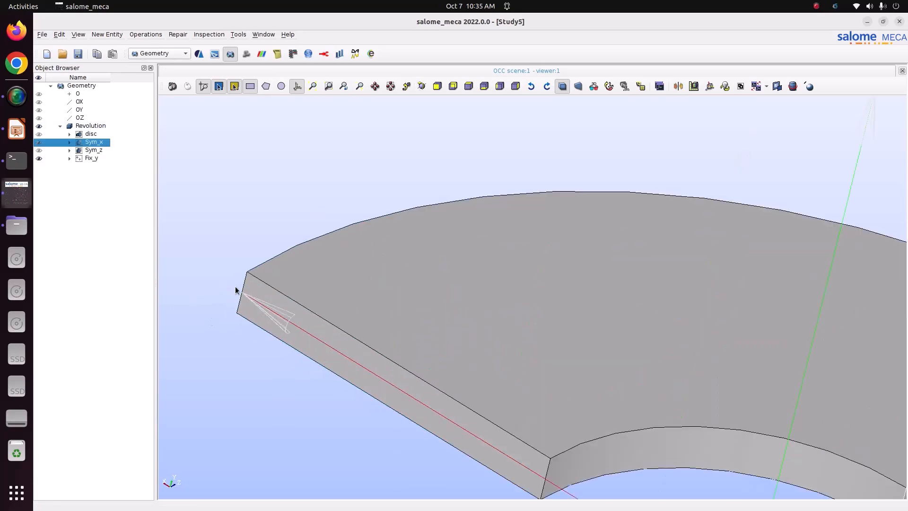
scroll(237, 293, "up", 2)
scroll(258, 316, "down", 10)
scroll(257, 326, "up", 8)
left_click(39, 150)
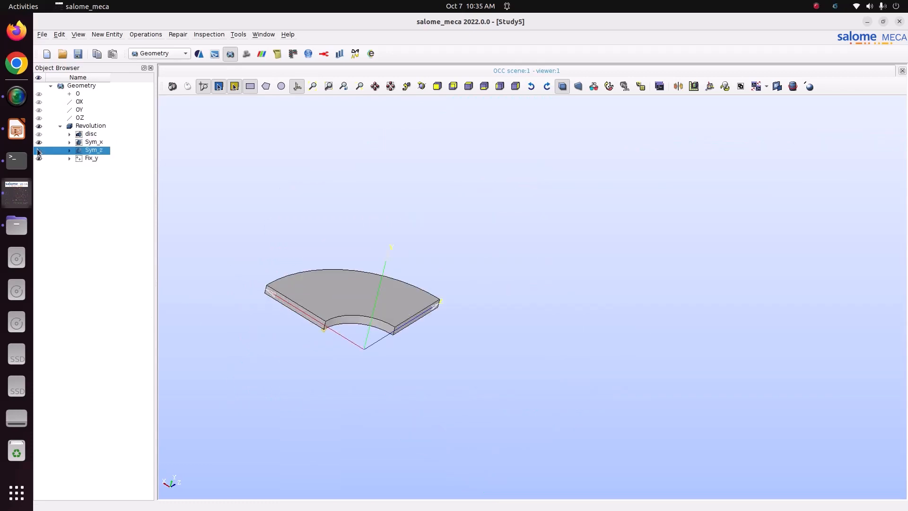
scroll(302, 318, "up", 2)
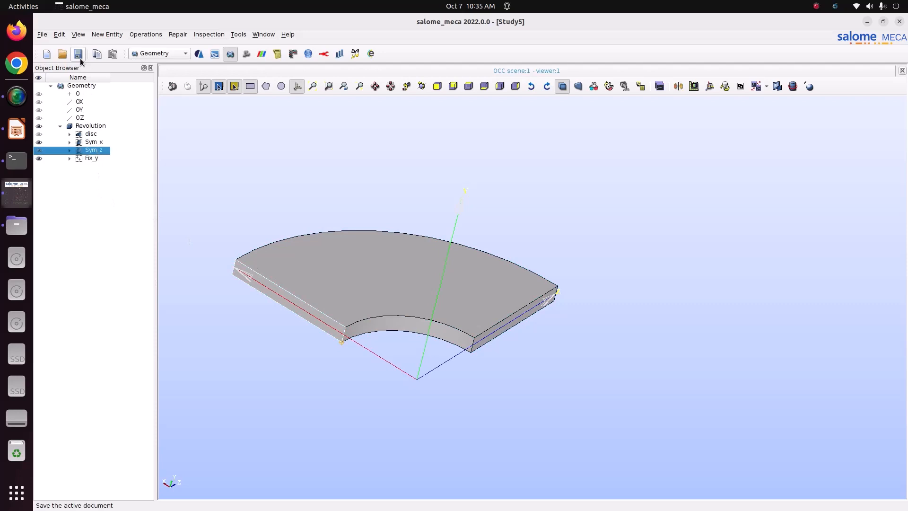
Switch to the Mesh module and set up a new mesh on Revolution with the NETGEN 1D-2D-3D algorithm.
left_click(164, 52)
left_click(157, 65)
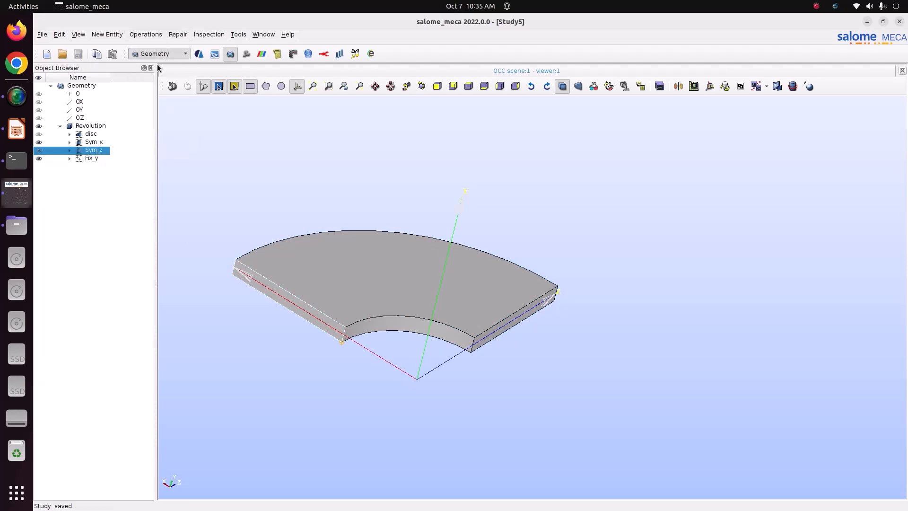
left_click(86, 126)
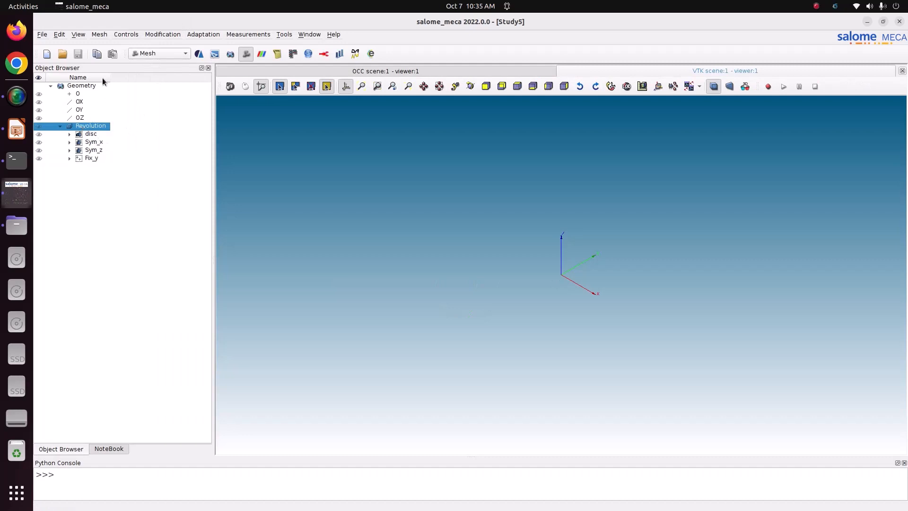
left_click(99, 34)
left_click(121, 43)
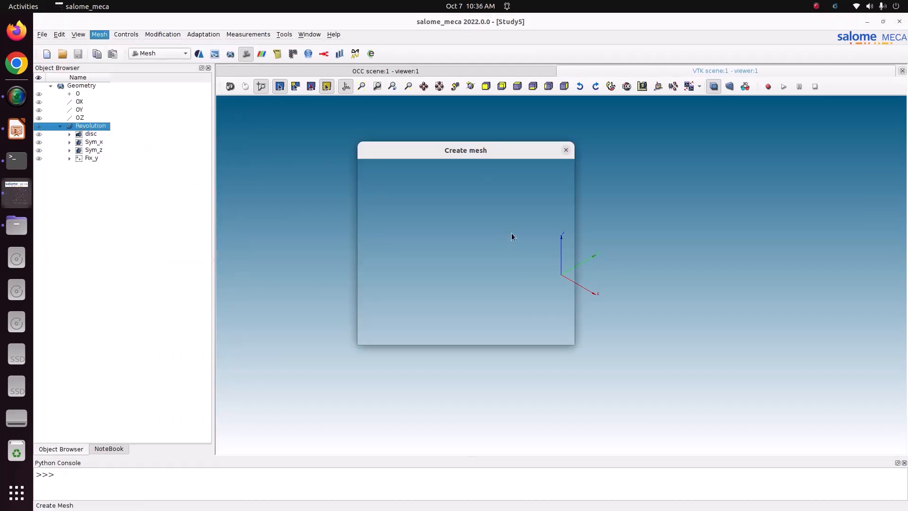
left_click(462, 236)
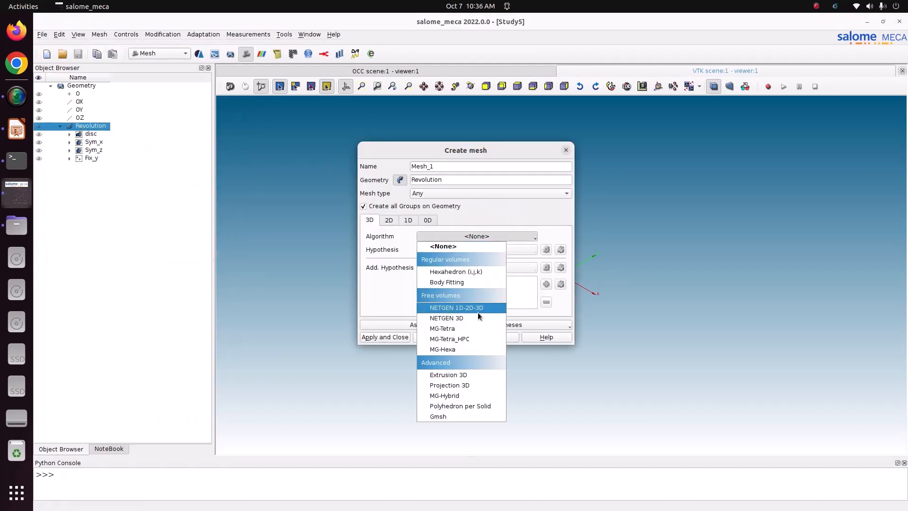
left_click(478, 311)
Assign a NETGEN 3D Simple Parameters hypothesis with a 1D Local Length of 0.005 and create the mesh definition.
left_click(546, 250)
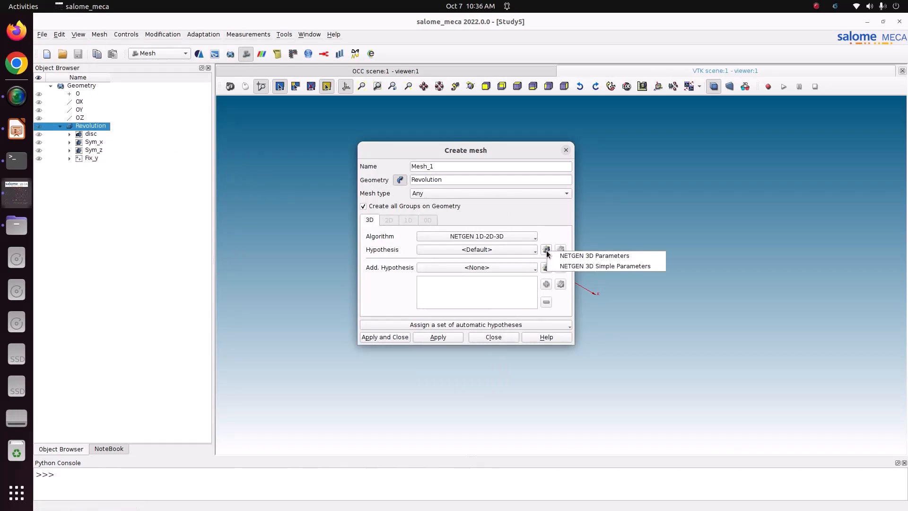
left_click(559, 266)
left_click(431, 205)
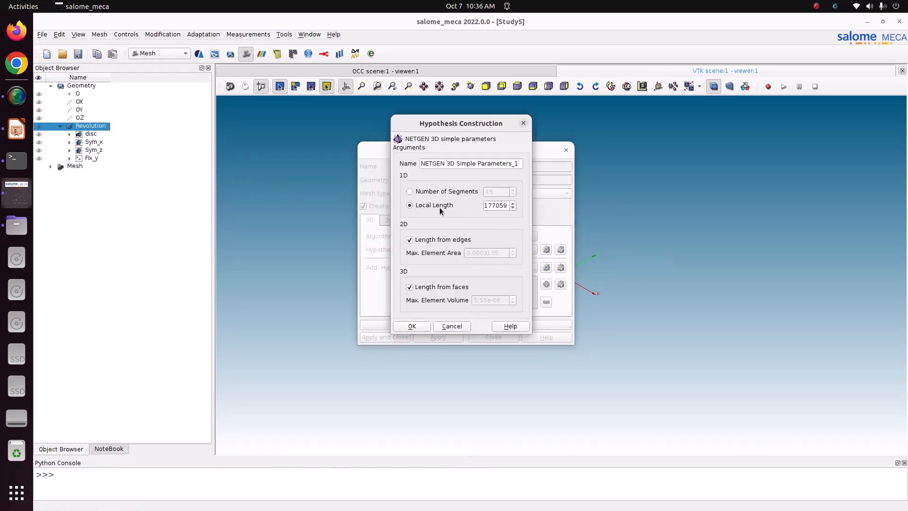
left_click_drag(506, 205, 448, 210)
type("0.0")
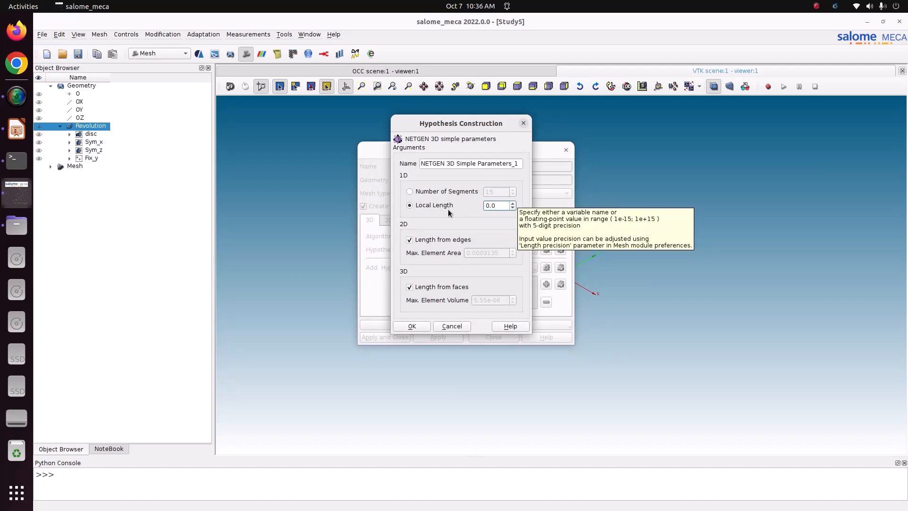
type("05")
left_click(426, 327)
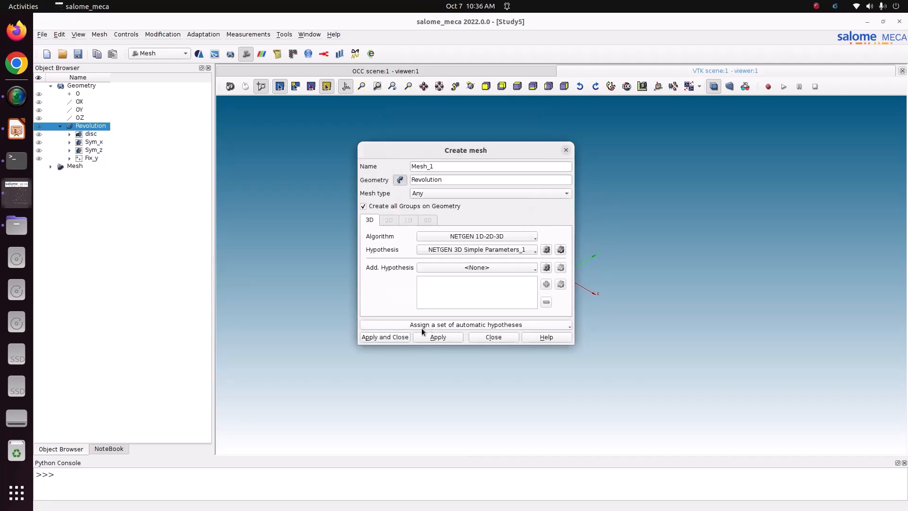
left_click(385, 336)
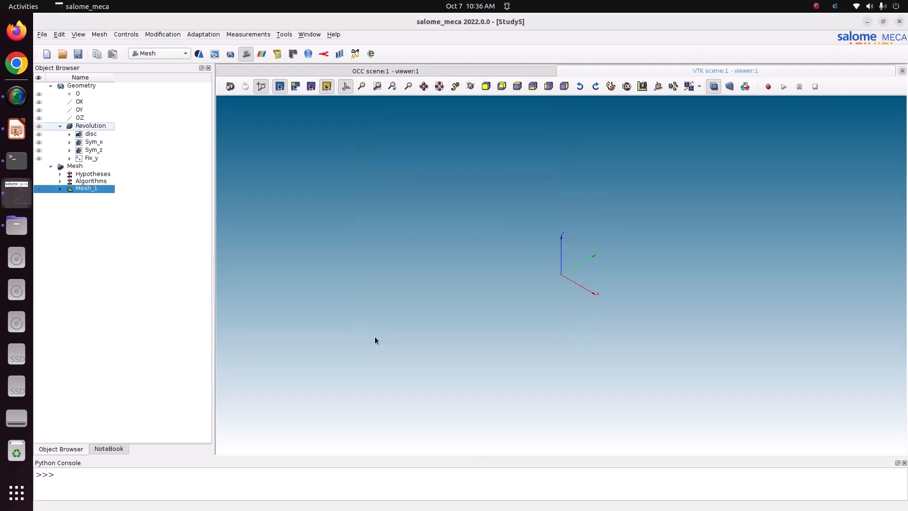
Compute Mesh_1 and save the study.
right_click(87, 188)
left_click(172, 237)
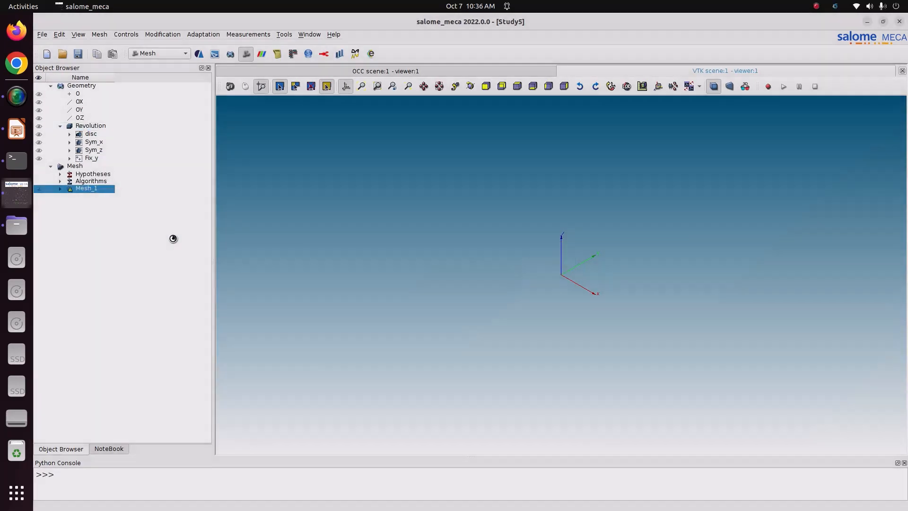
left_click(549, 385)
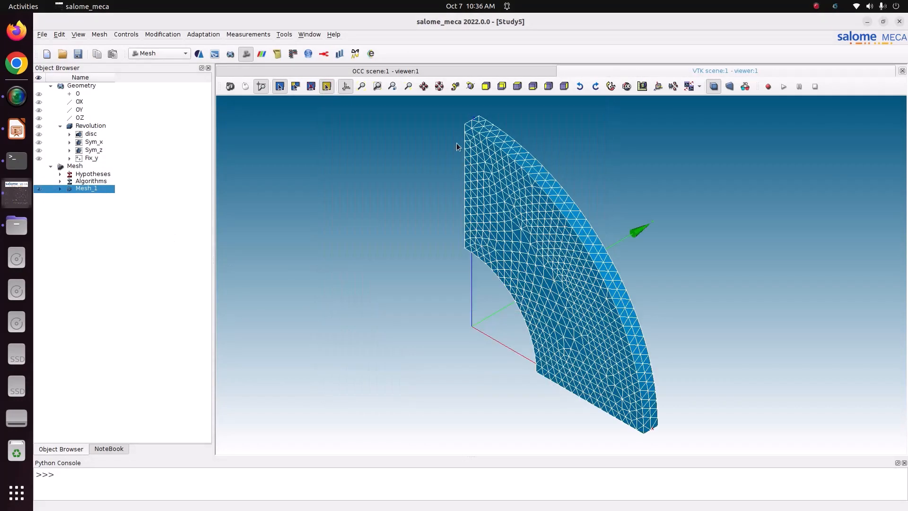
left_click_drag(510, 291, 548, 298)
scroll(547, 297, "up", 4)
key("ctrl+s")
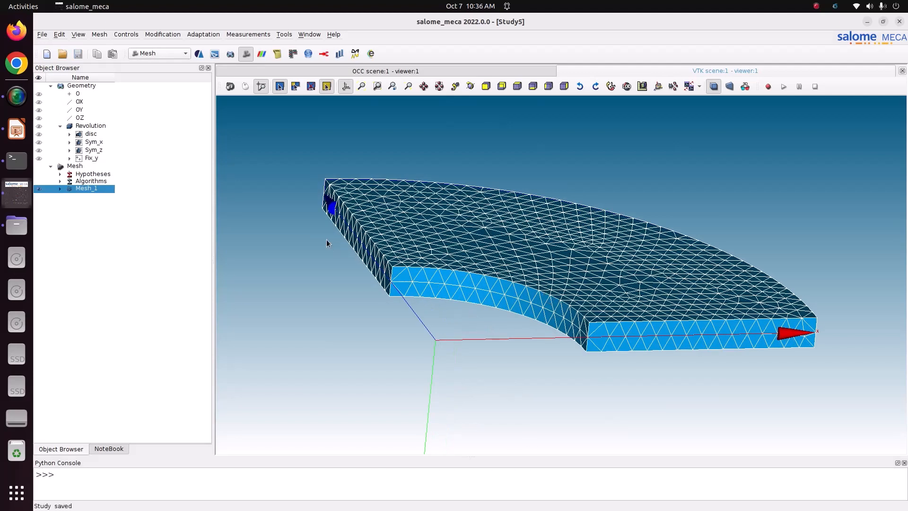
Examine the node, face and volume groups of Mesh_1 by displaying Fix_y, Sym_x, Sym_z and disc without the full mesh.
left_click(59, 189)
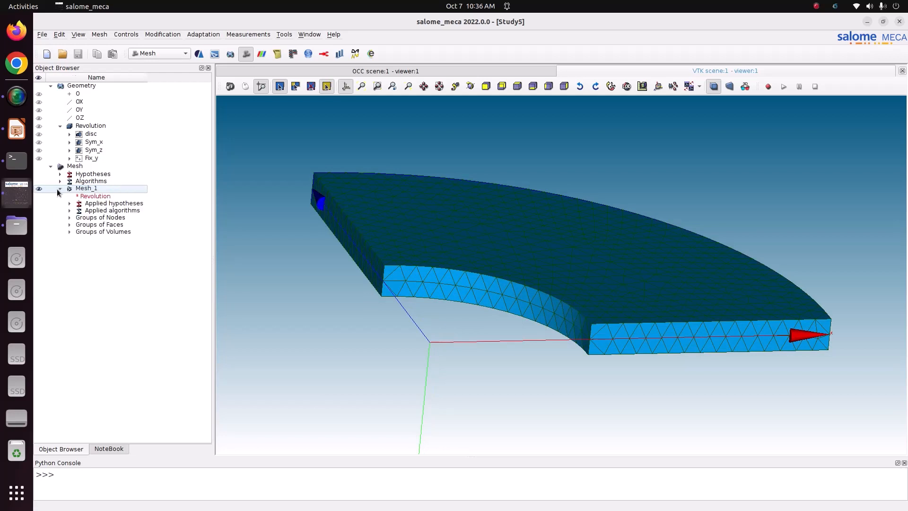
left_click(70, 217)
left_click(69, 256)
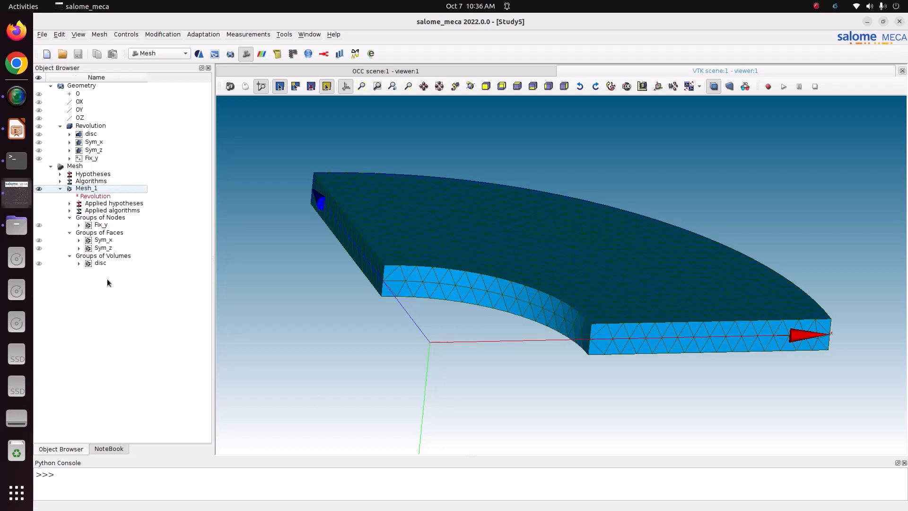
left_click(39, 189)
left_click(40, 226)
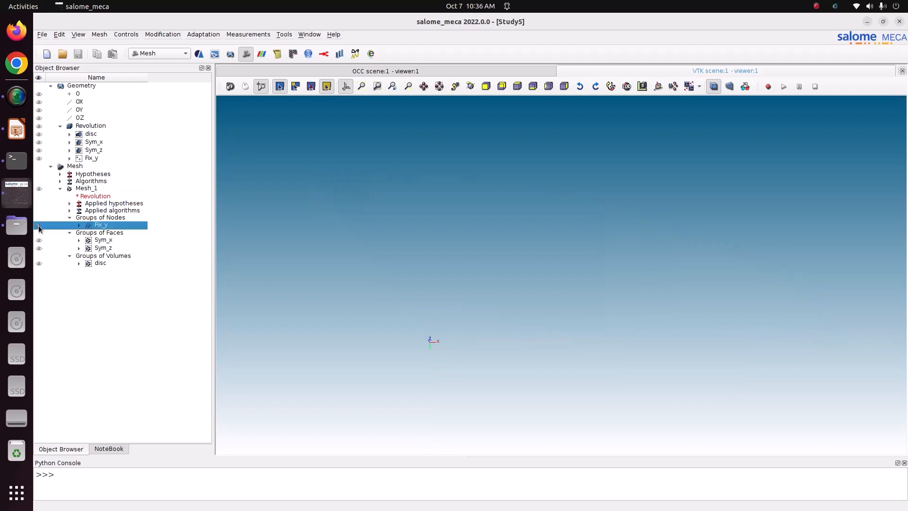
left_click(39, 241)
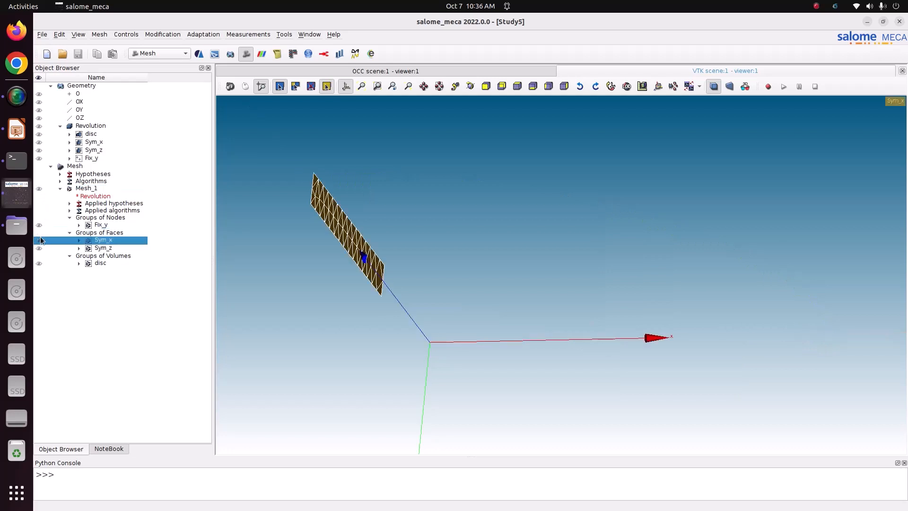
left_click(40, 249)
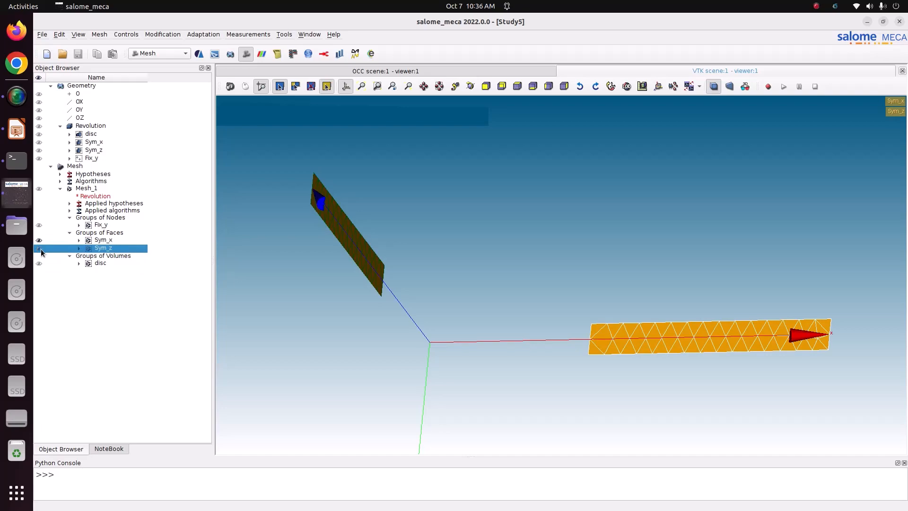
left_click(40, 264)
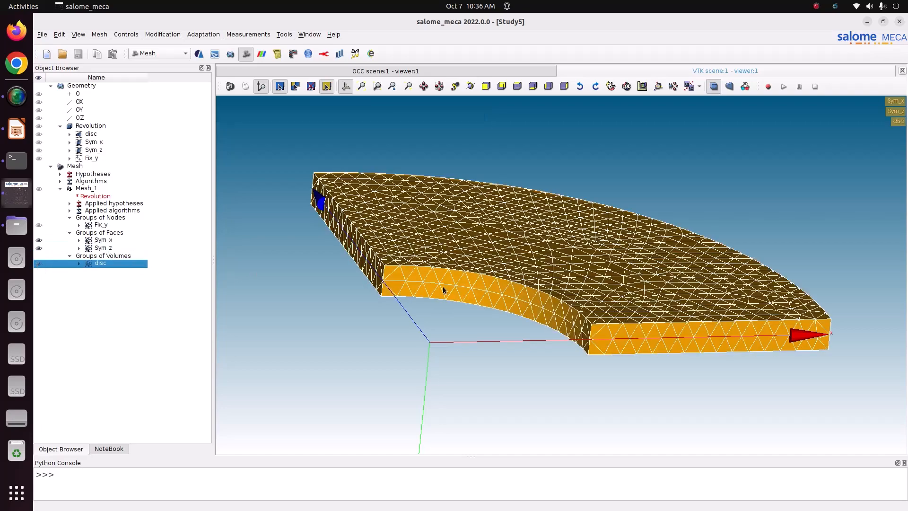
scroll(444, 286, "down", 4)
left_click(472, 89)
left_click_drag(488, 208, 901, 351)
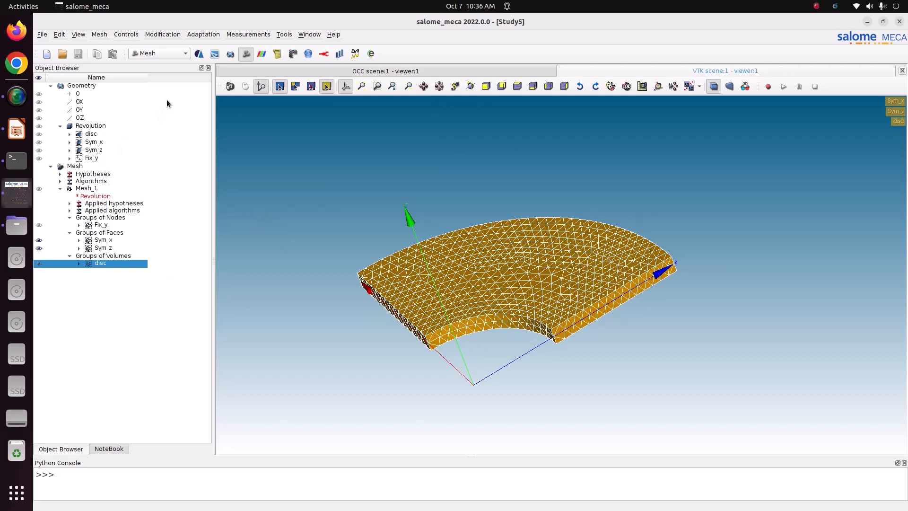
Switch to the AsterStudy module with the stable code_aster version and add a stage to CurrentCase.
left_click(155, 55)
left_click(152, 29)
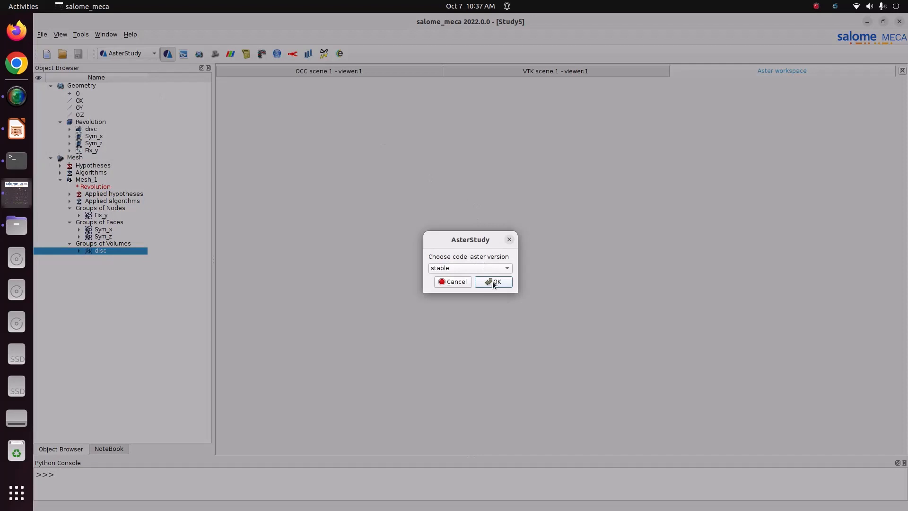
left_click(493, 281)
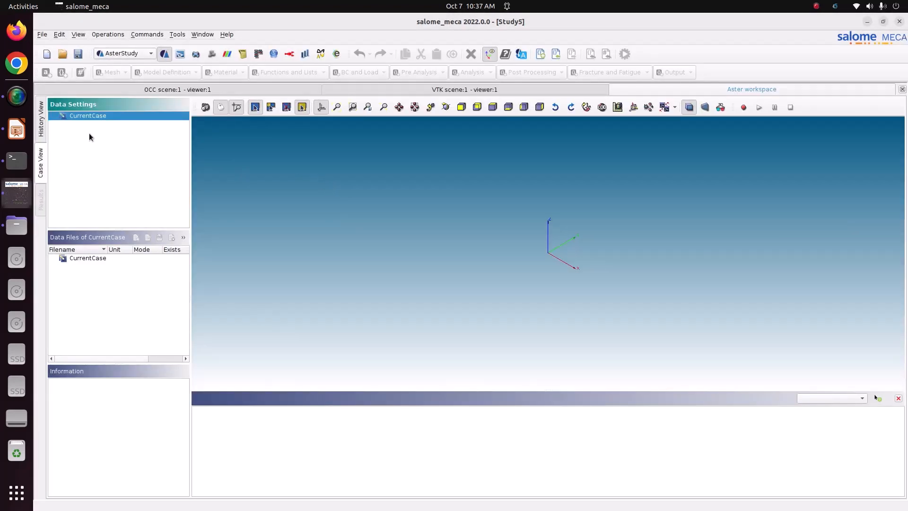
right_click(86, 118)
left_click(106, 124)
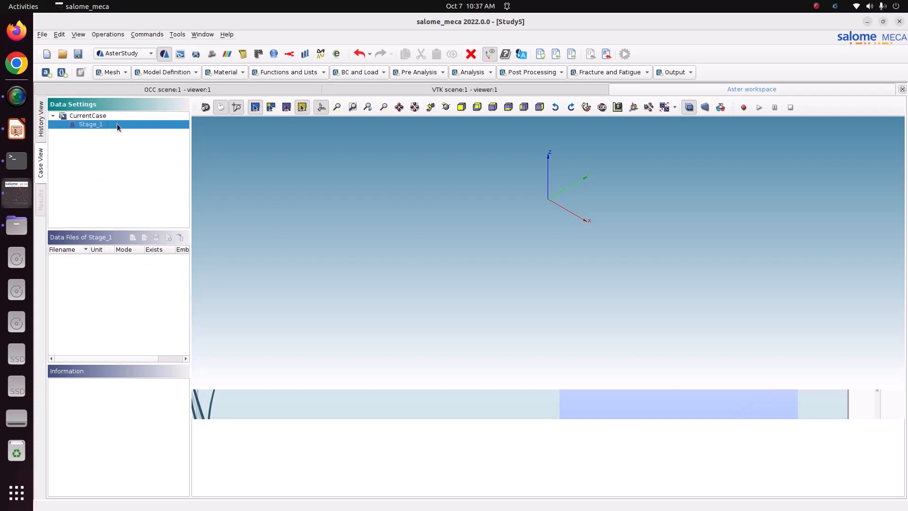
Add a Read a mesh command to Stage_1 that loads Mesh_1 in Med format.
left_click(125, 72)
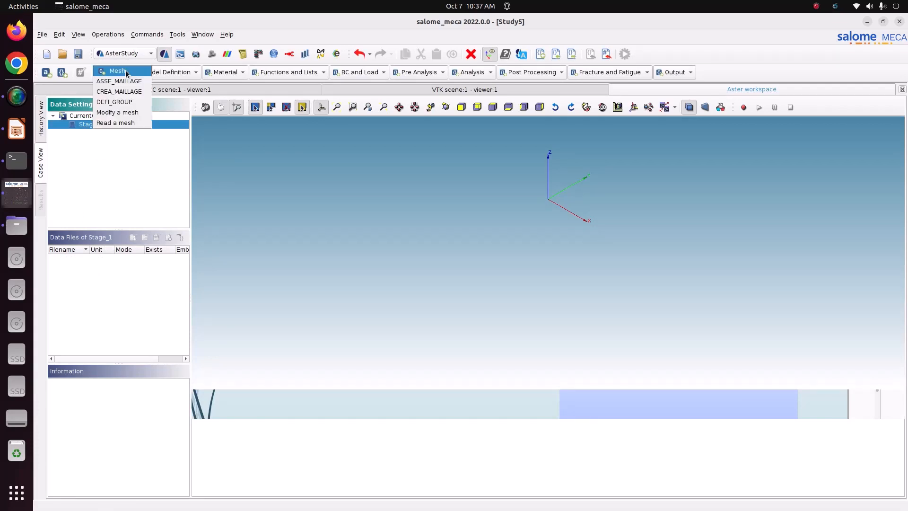
left_click(126, 123)
left_click(776, 198)
left_click(727, 211)
left_click(798, 487)
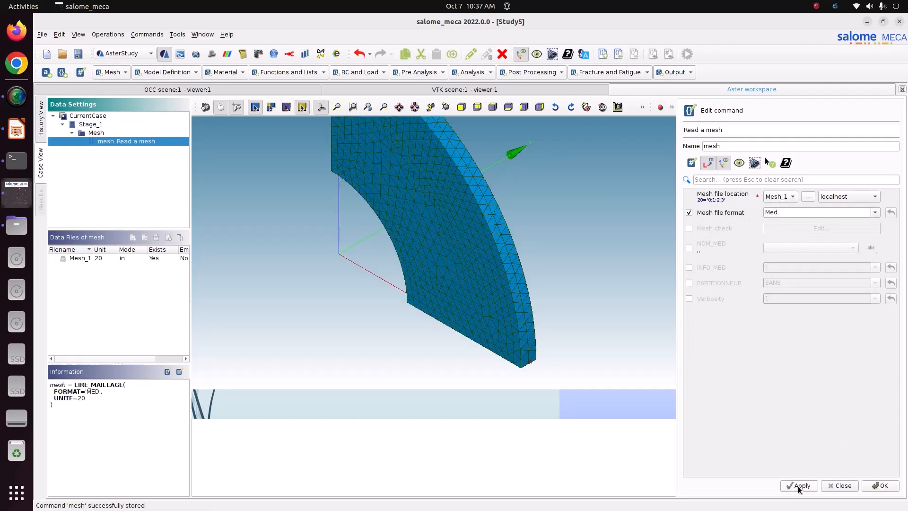
left_click(873, 493)
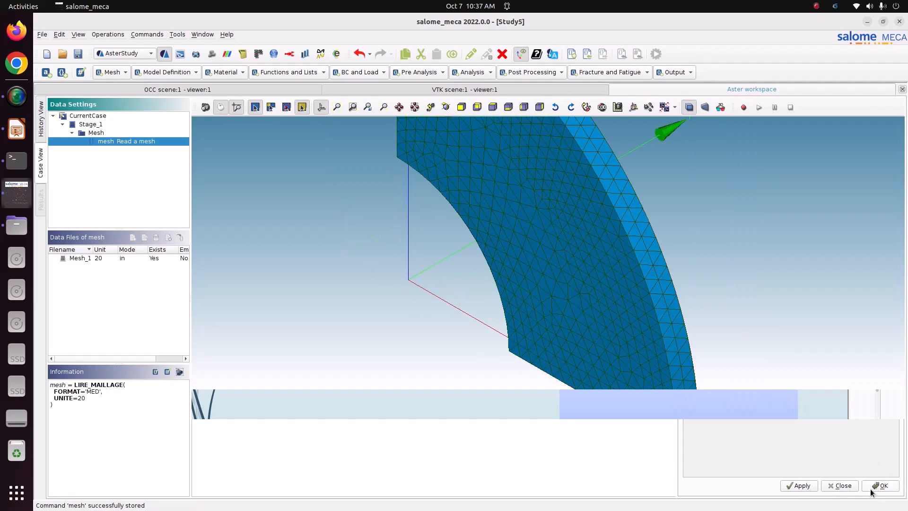
Add an Assign finite element command to Stage_1 and open a new finite element assignment item for editing.
left_click(163, 76)
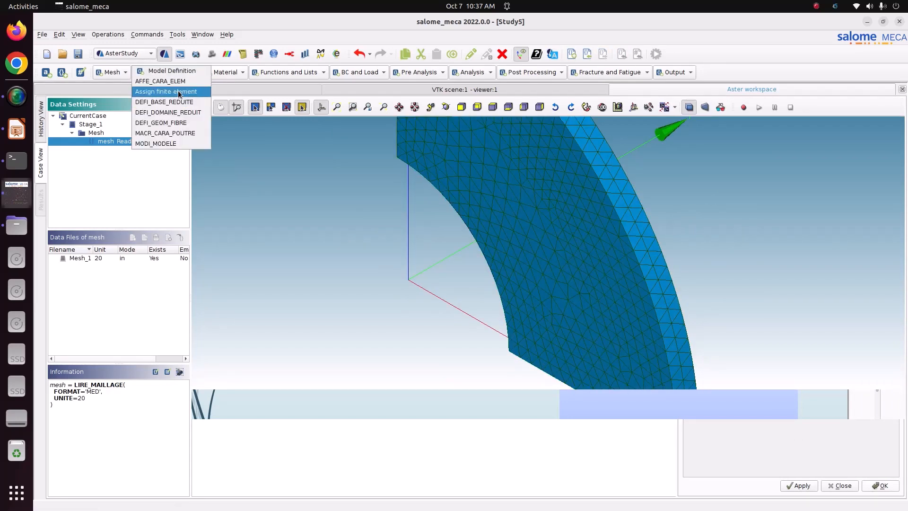
left_click(178, 92)
left_click(760, 220)
left_click(873, 219)
left_click(825, 240)
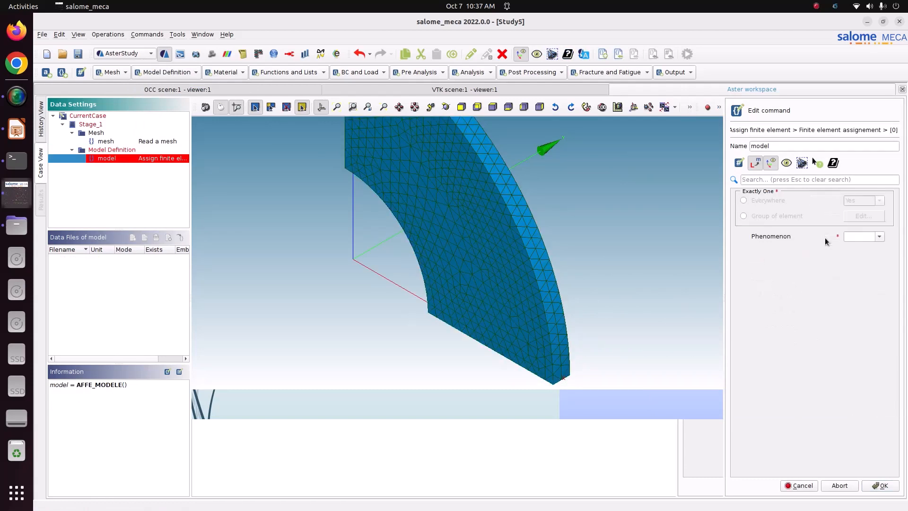
Assign the mechanical phenomenon (MECANIQUE) with 3D modelisation everywhere on the mesh and store the model command.
left_click(761, 201)
left_click(880, 237)
left_click(876, 247)
left_click(880, 251)
left_click(852, 306)
left_click(888, 489)
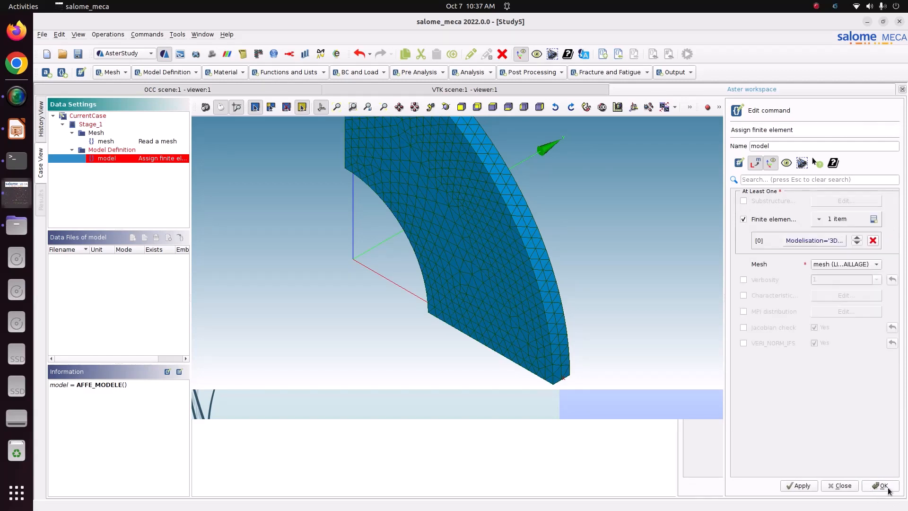
left_click(802, 487)
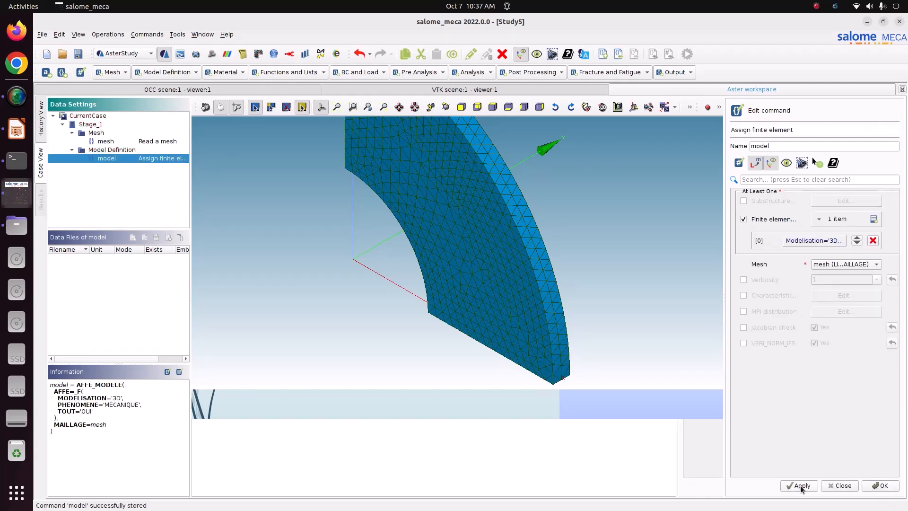
left_click(882, 487)
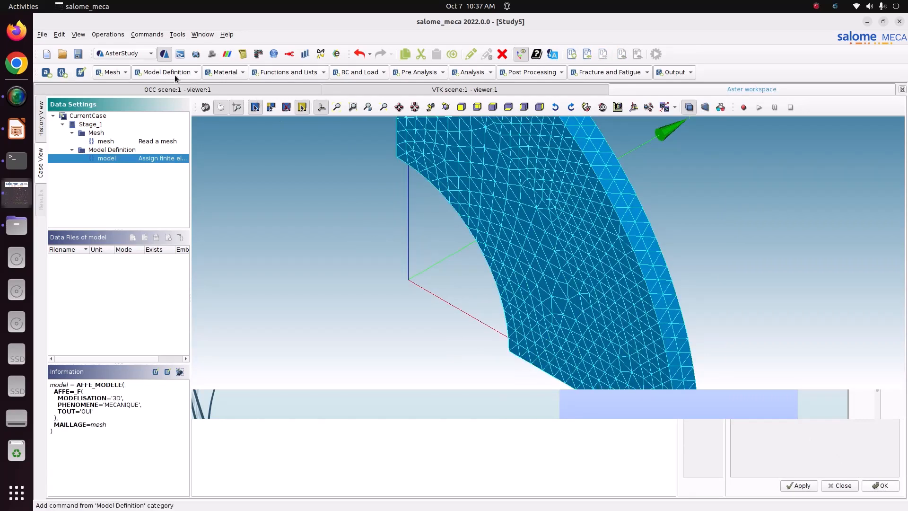
Add a Define a material command to Stage_1 with Linear isotropic elasticity enabled and open its properties.
left_click(220, 72)
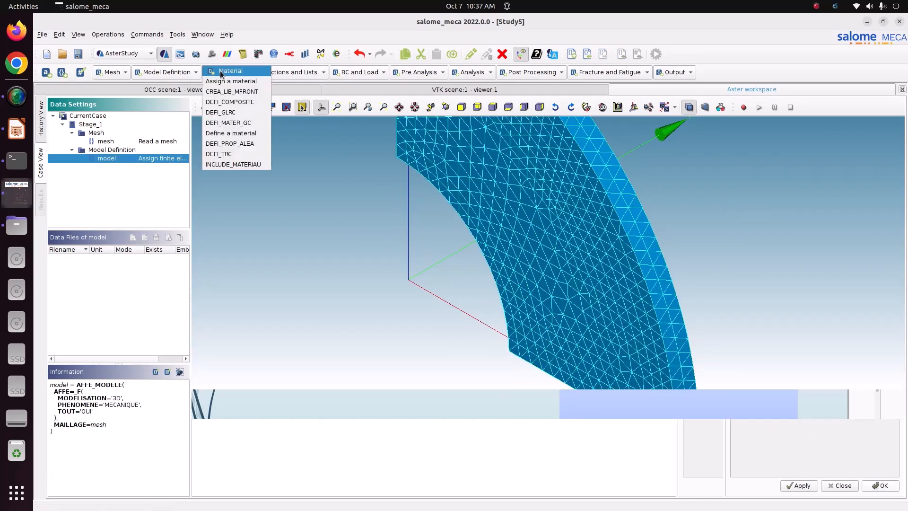
left_click(225, 135)
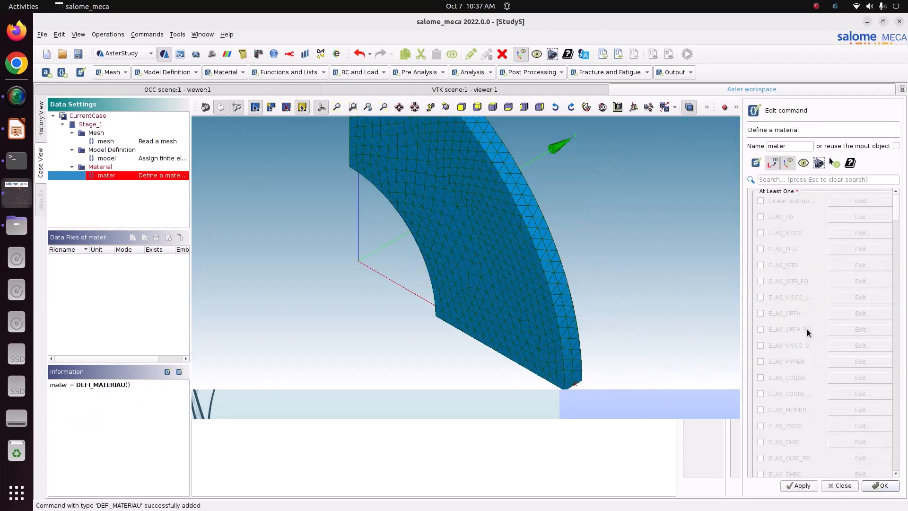
left_click(782, 200)
left_click(847, 201)
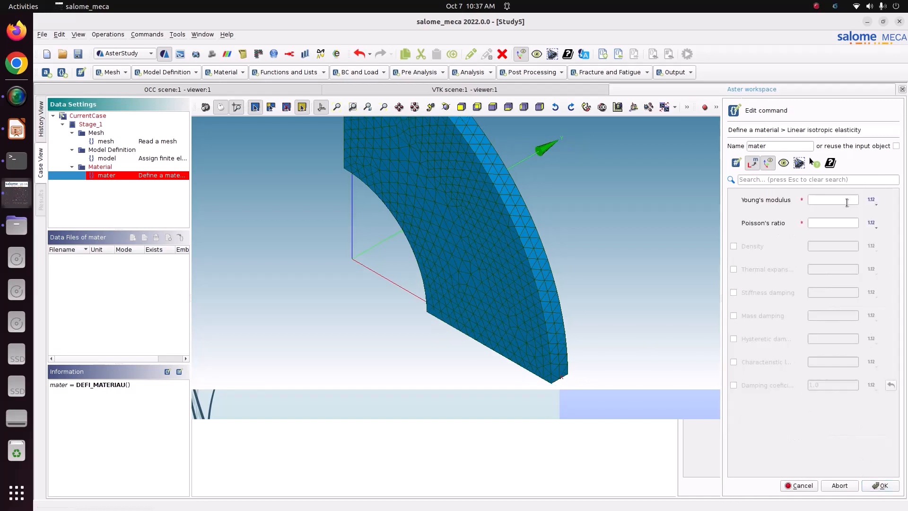
Set Young's modulus to 210e9, Poisson's ratio to 0.3 and density to 7850, and store the material.
left_click(830, 201)
type("210e9")
left_click(846, 224)
type("0.3")
left_click(748, 247)
left_click(825, 248)
type("7850")
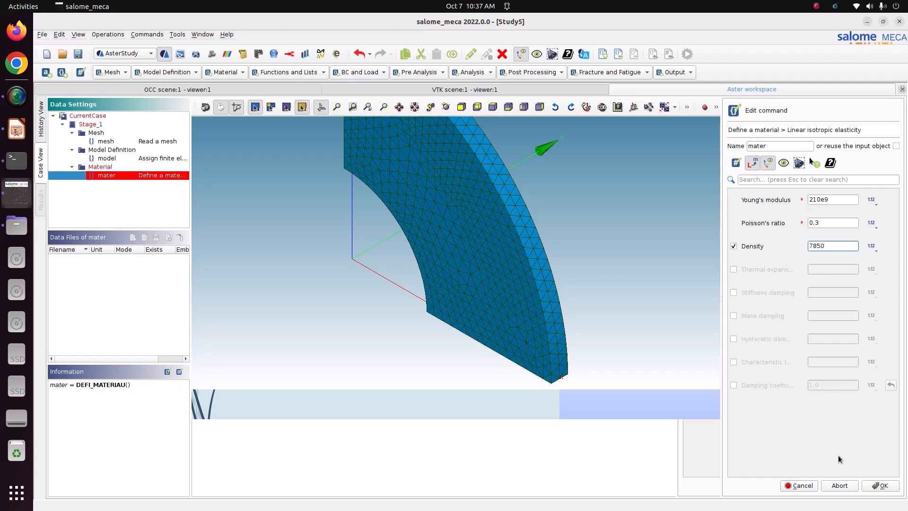
left_click(881, 484)
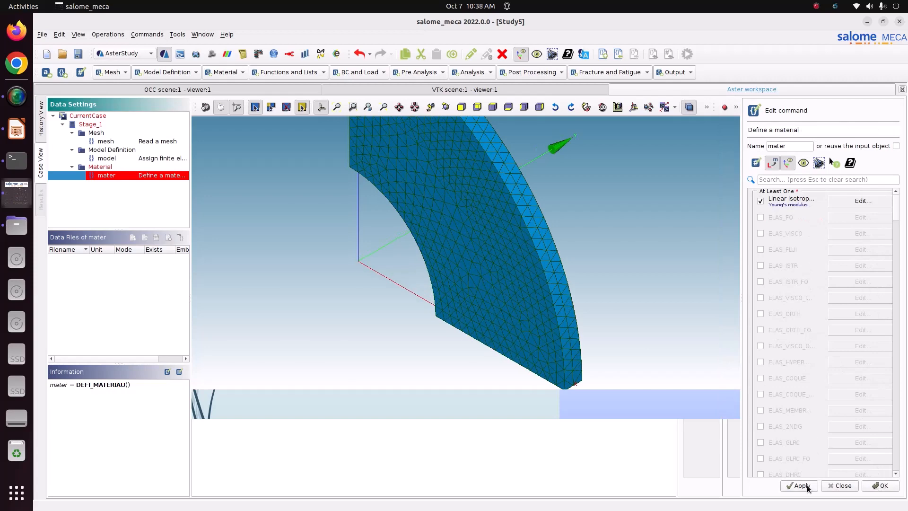
left_click(807, 485)
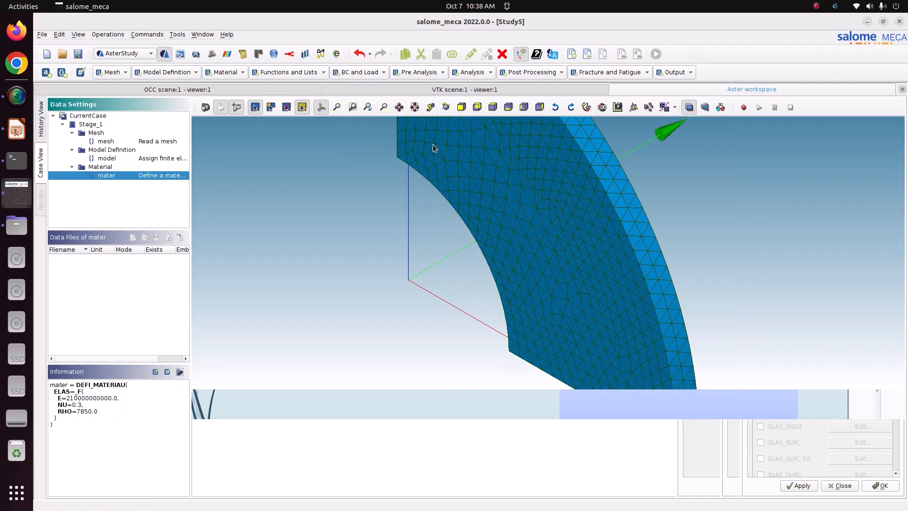
Add an Assign a material command to Stage_1 that uses both the mesh and the model.
left_click(237, 74)
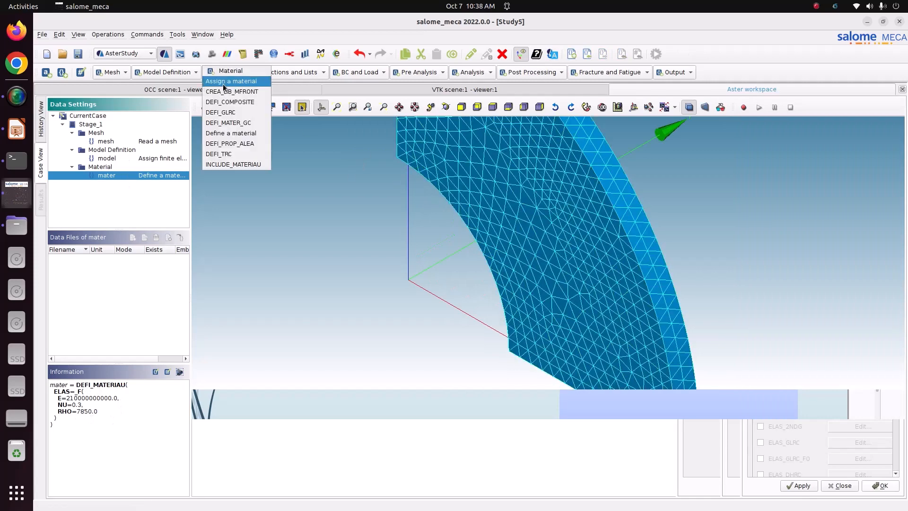
left_click(223, 82)
left_click(757, 201)
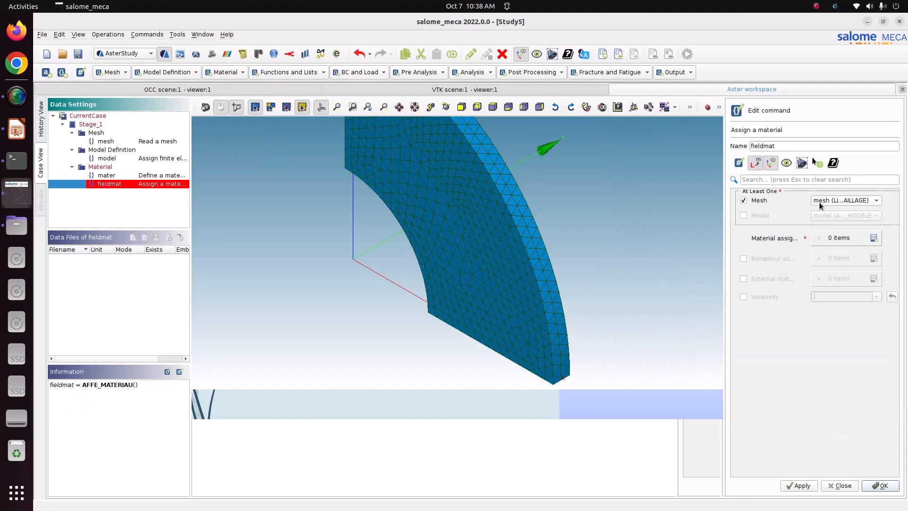
left_click(823, 216)
Add a material assignment item applying mater everywhere and store the Assign a material command.
left_click(873, 238)
left_click(824, 259)
left_click(881, 238)
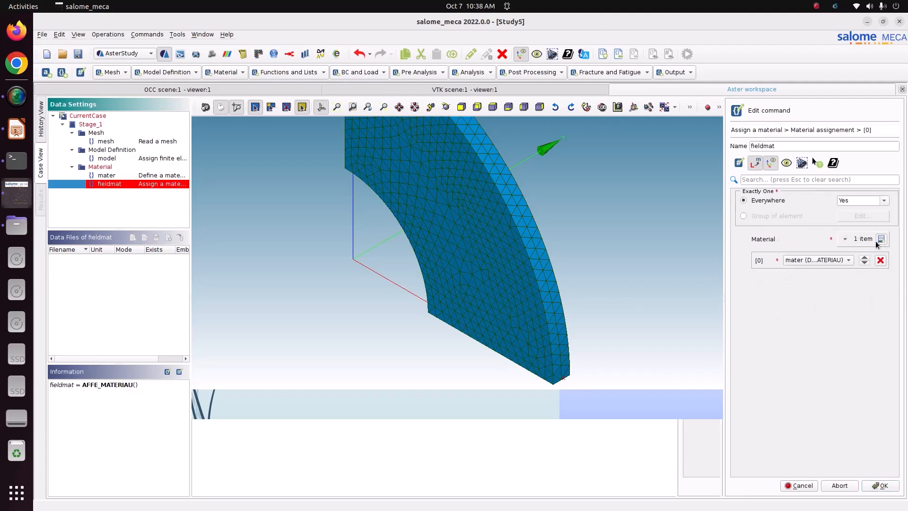
left_click(838, 260)
left_click(838, 259)
left_click(881, 486)
left_click(798, 486)
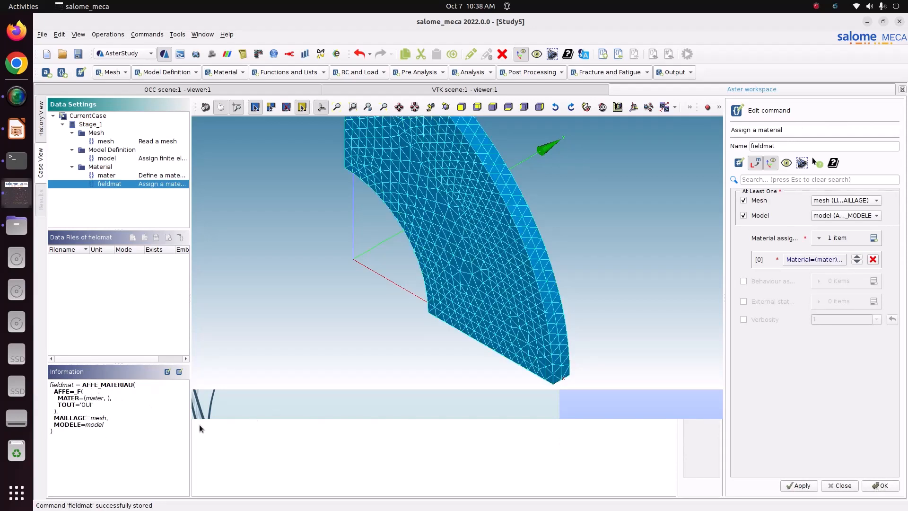
left_click(886, 490)
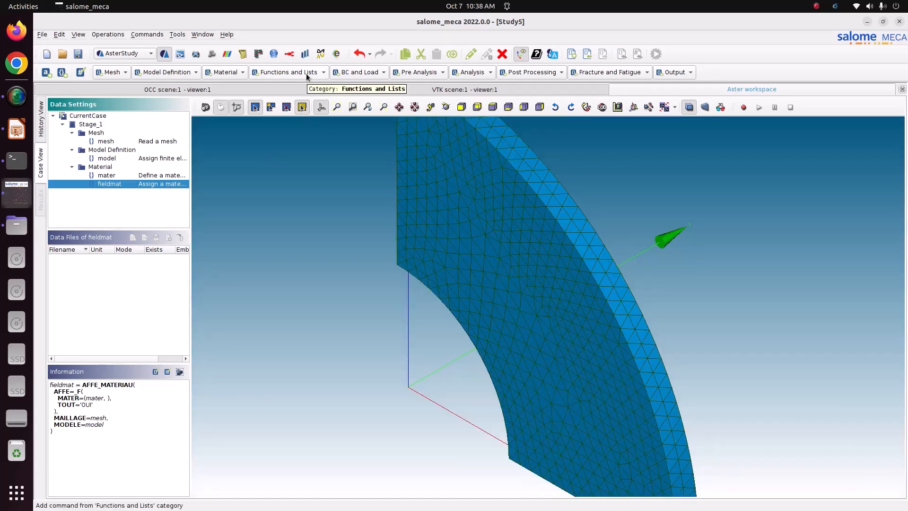
Add an Assign mechanical load command with an Enforce DOF item applied to the element group Sym_x.
left_click(378, 70)
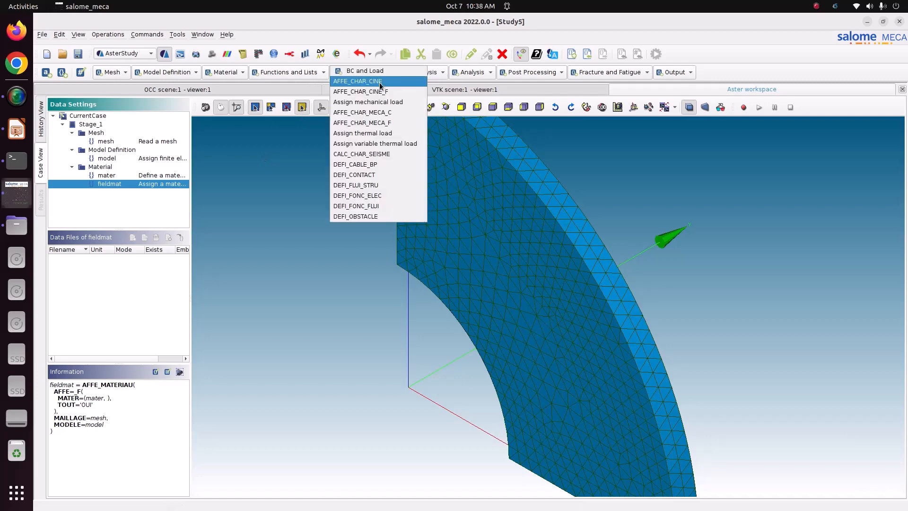
left_click(359, 102)
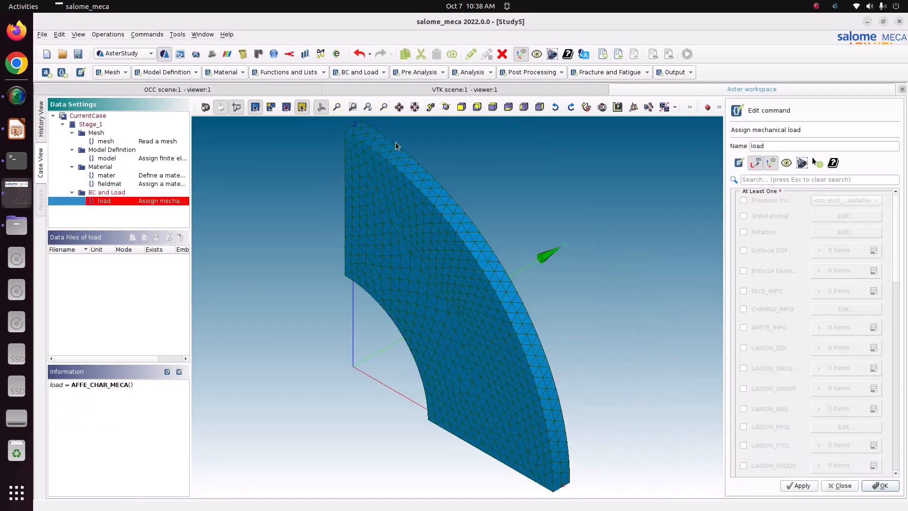
left_click(755, 252)
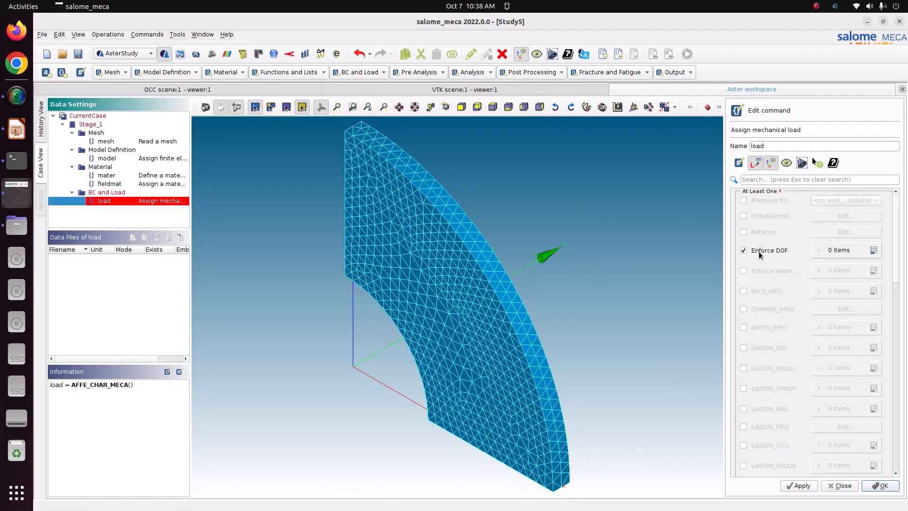
left_click(874, 251)
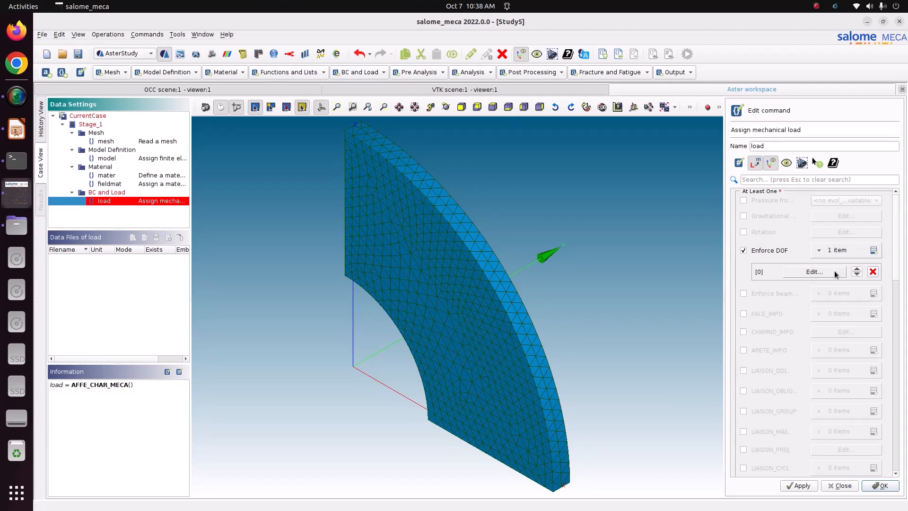
left_click(812, 272)
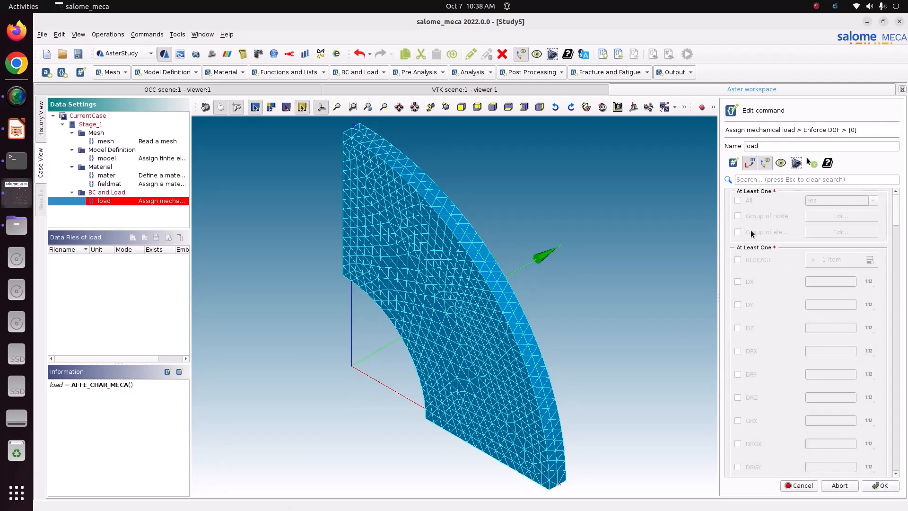
left_click(857, 232)
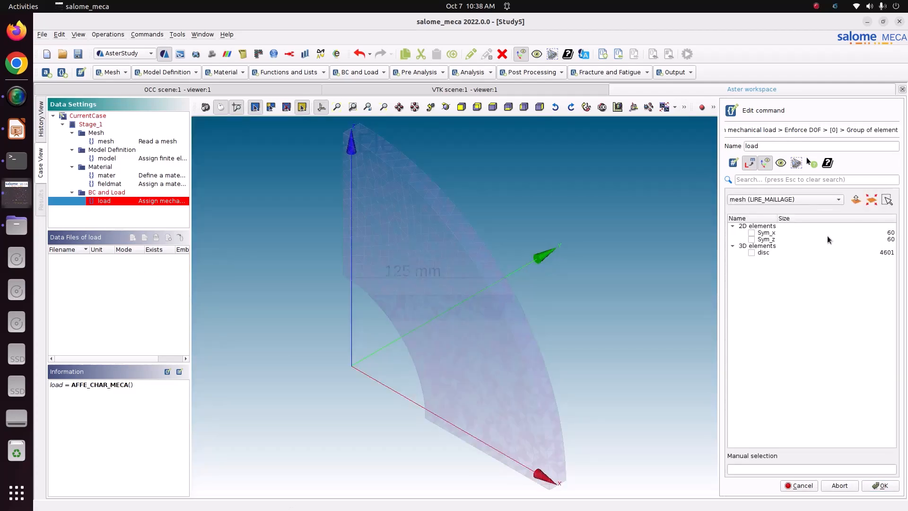
left_click(752, 233)
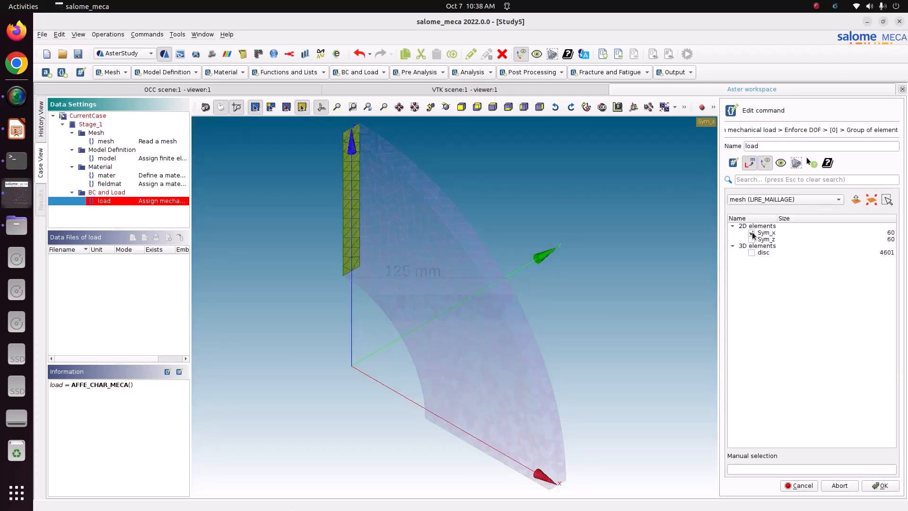
left_click(876, 486)
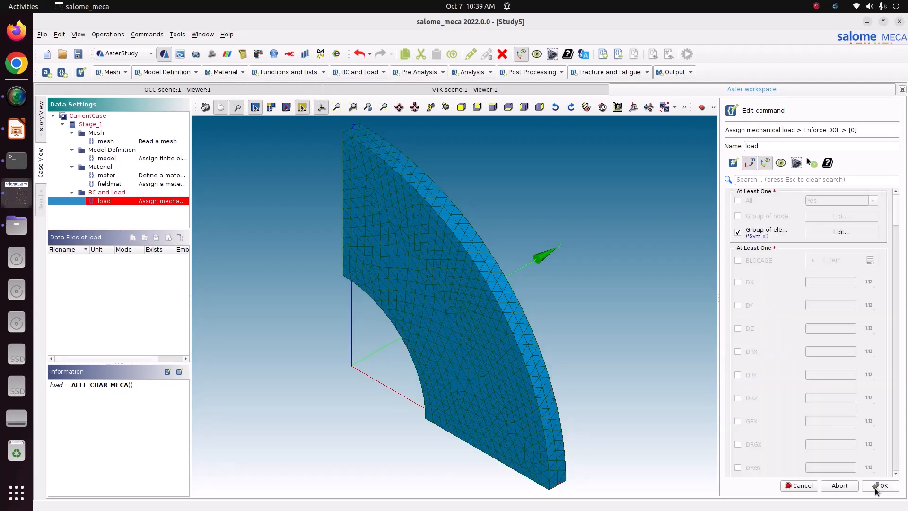
Enforce DX = 0 on the Sym_x group and confirm the Enforce DOF item.
left_click(750, 282)
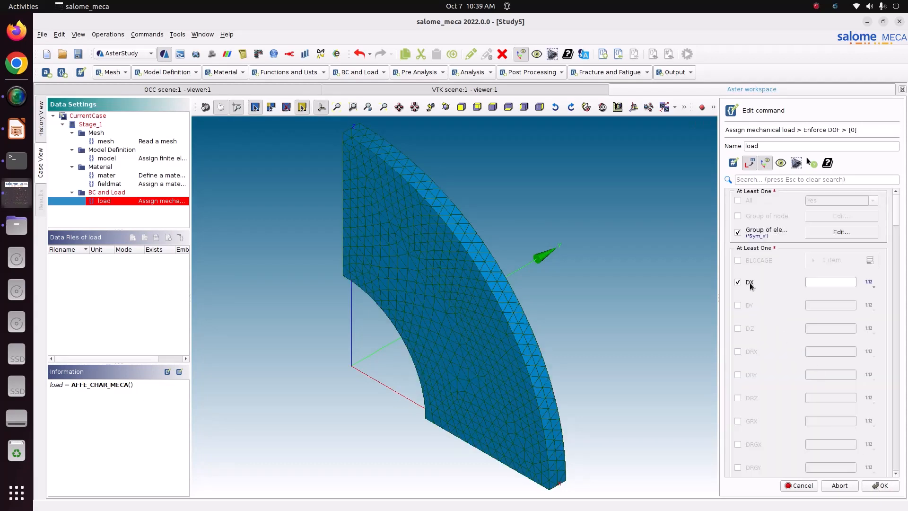
left_click(833, 286)
type("0")
left_click(882, 486)
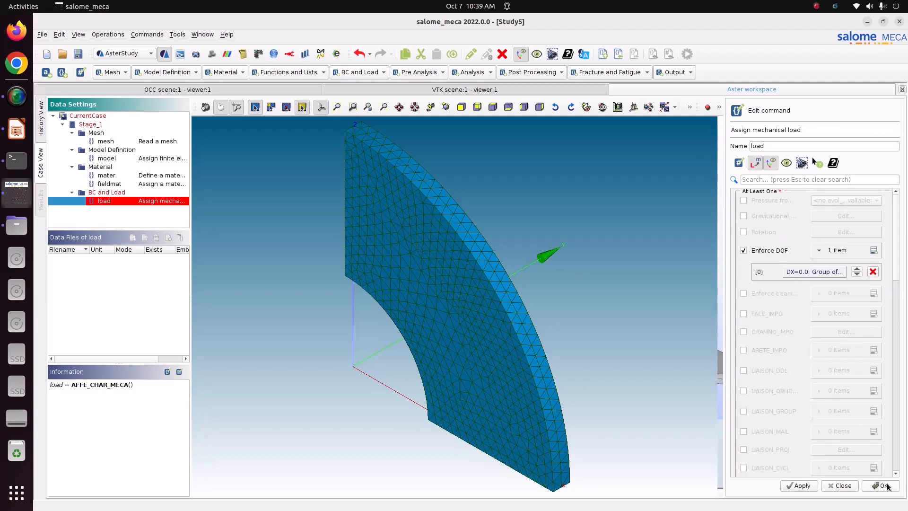
Add a second Enforce DOF item that sets DZ = 0 on the element group Sym_z.
left_click(874, 250)
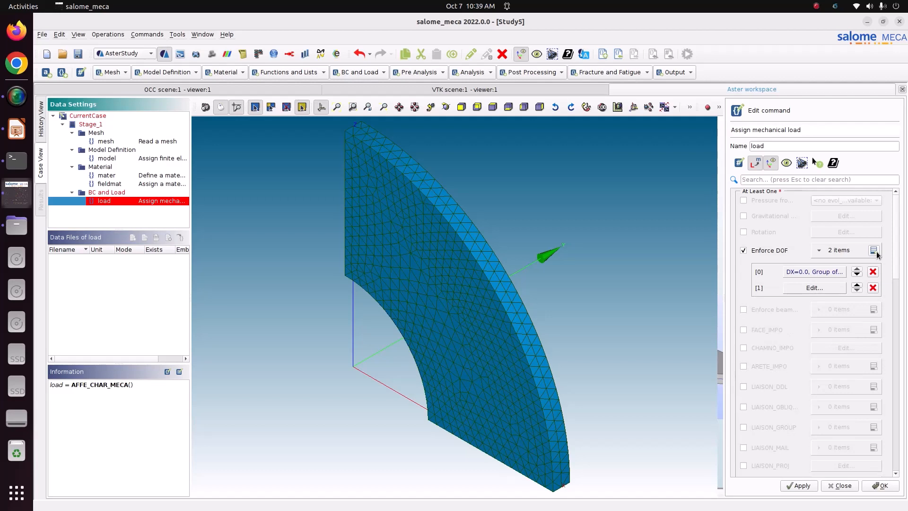
left_click(817, 286)
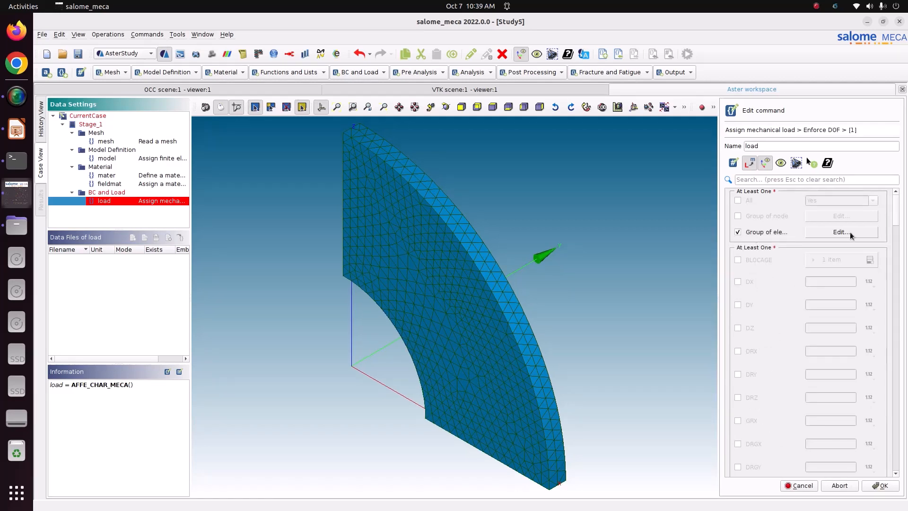
left_click(850, 231)
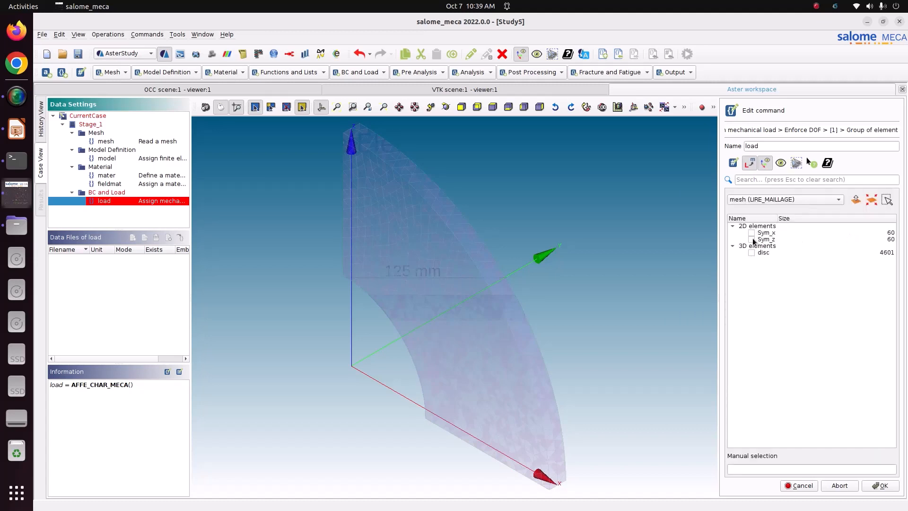
left_click(753, 240)
left_click(892, 486)
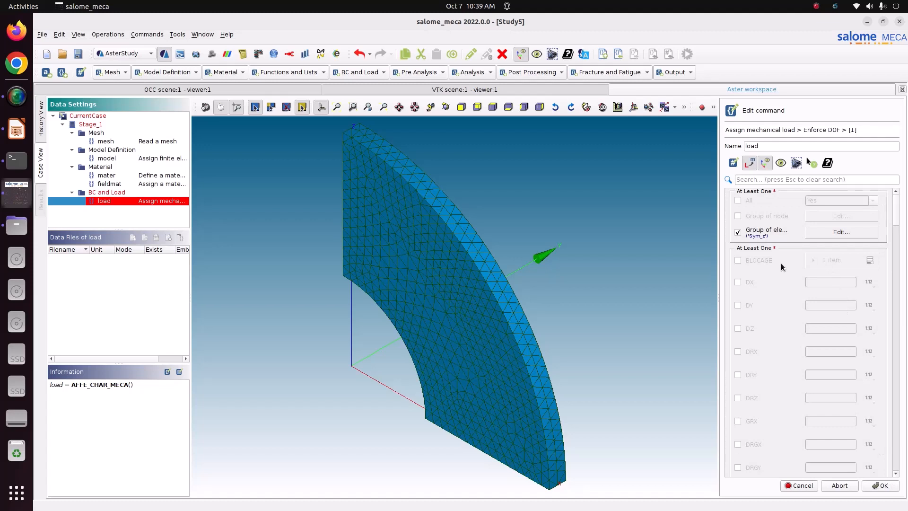
left_click(738, 328)
left_click(809, 328)
type("0")
left_click(892, 487)
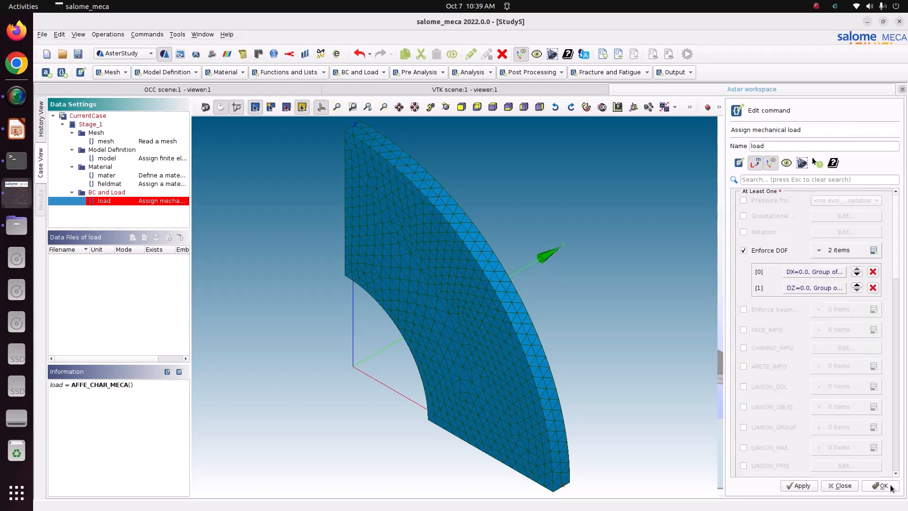
Add a third Enforce DOF item that sets DY = 0 on the node group Fix_y.
left_click(877, 252)
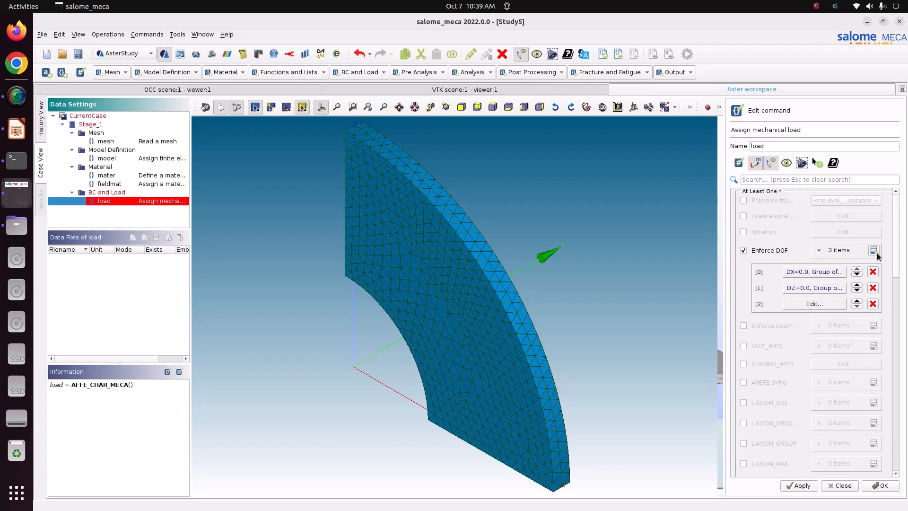
left_click(824, 306)
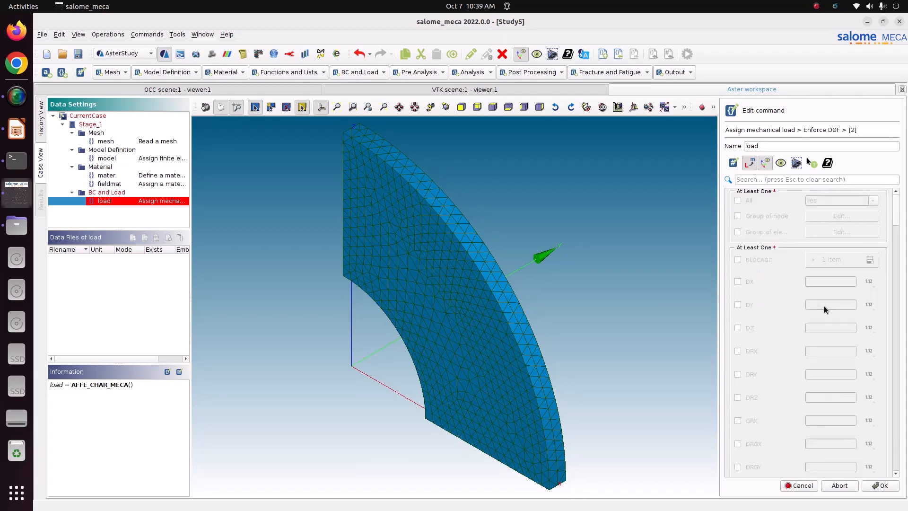
left_click(757, 216)
left_click(839, 215)
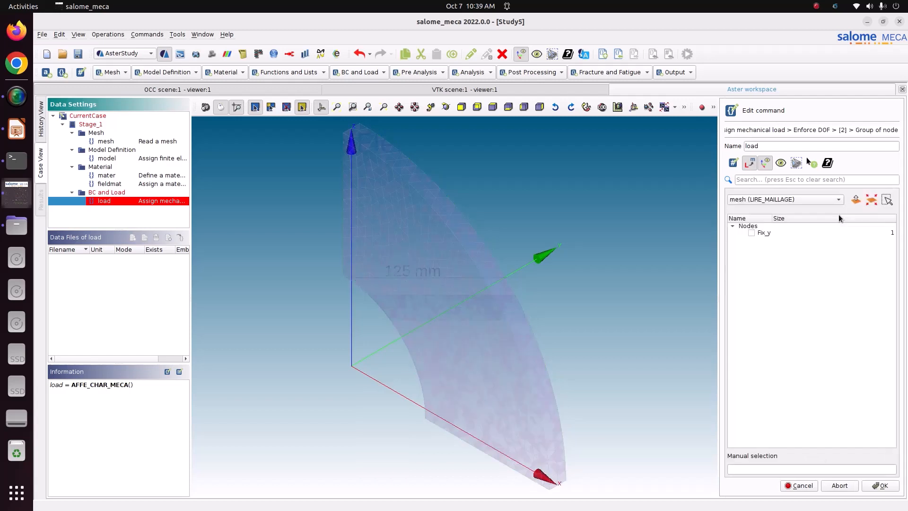
left_click(752, 233)
left_click(881, 488)
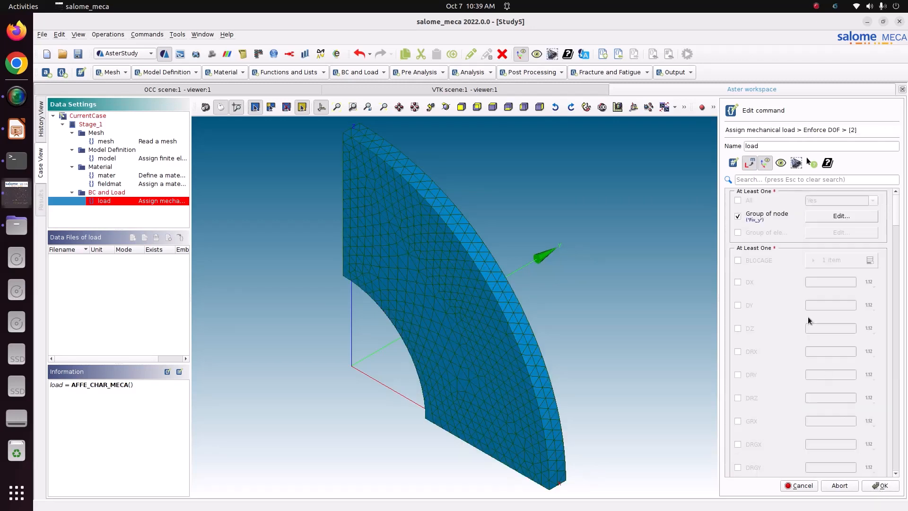
left_click(738, 306)
left_click(824, 309)
type("0")
left_click(877, 484)
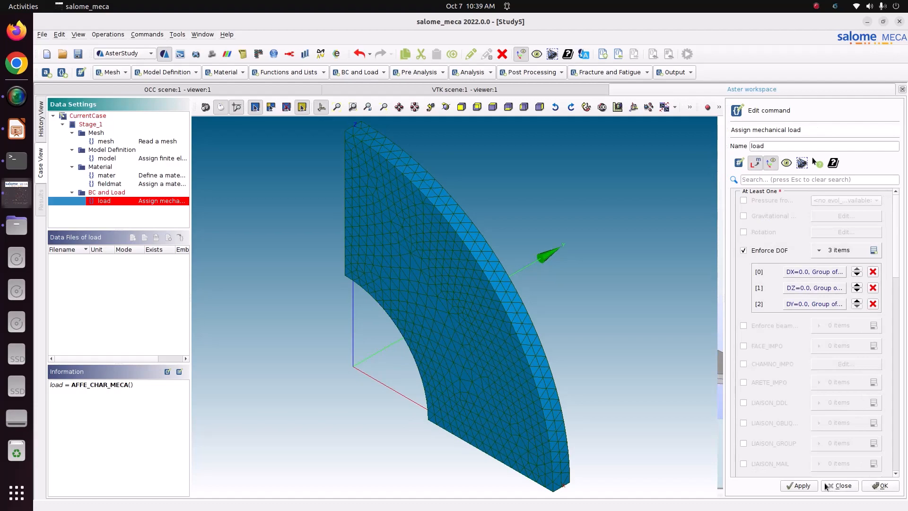
Look up the angular velocity on slide 3 in LibreOffice Impress, and in salome_meca enable a Rotation load with Celerity 52.35.
left_click(447, 107)
left_click_drag(441, 197, 615, 478)
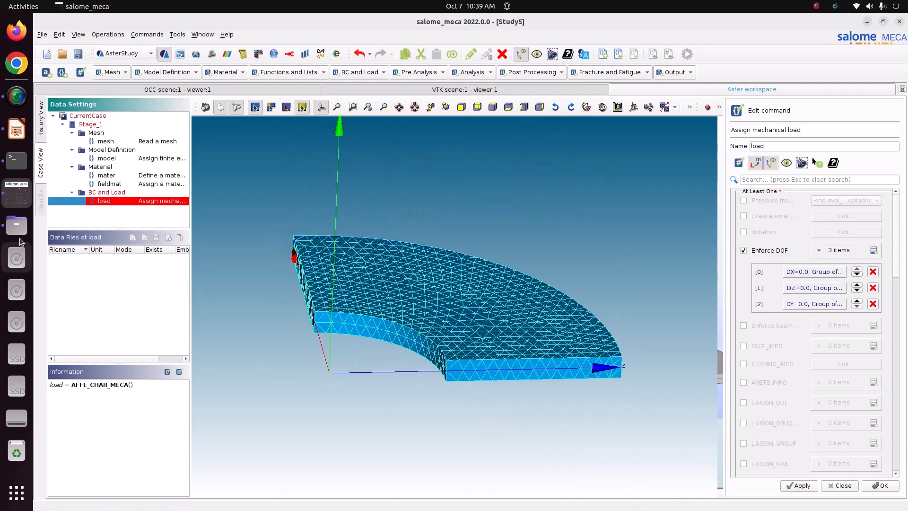
left_click(16, 129)
left_click(52, 197)
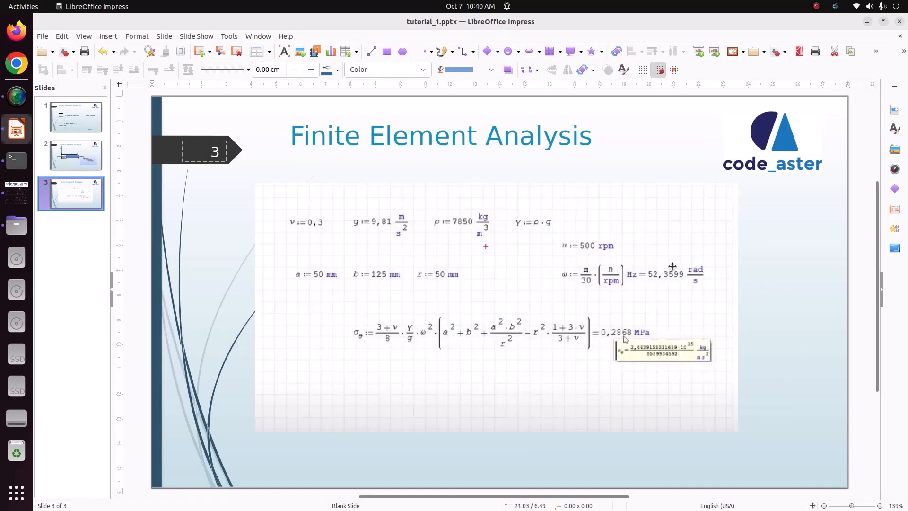
left_click(16, 195)
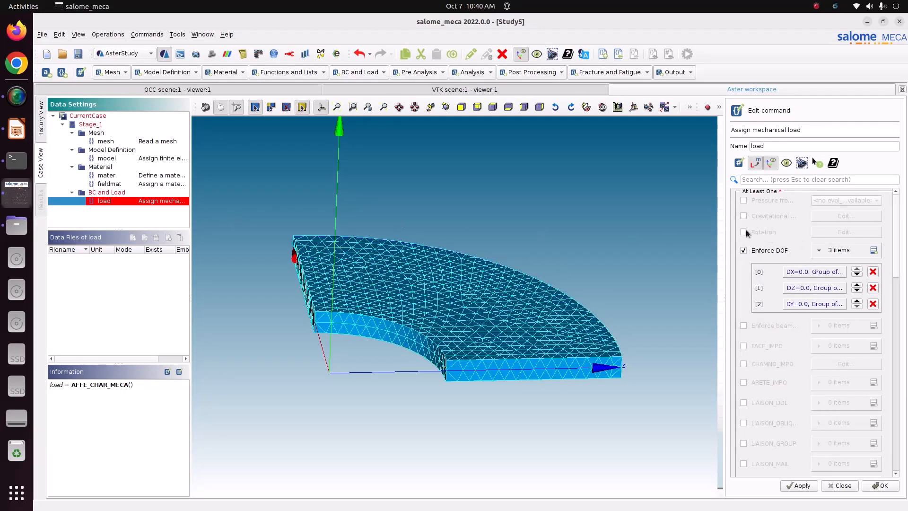
left_click(745, 233)
left_click(839, 231)
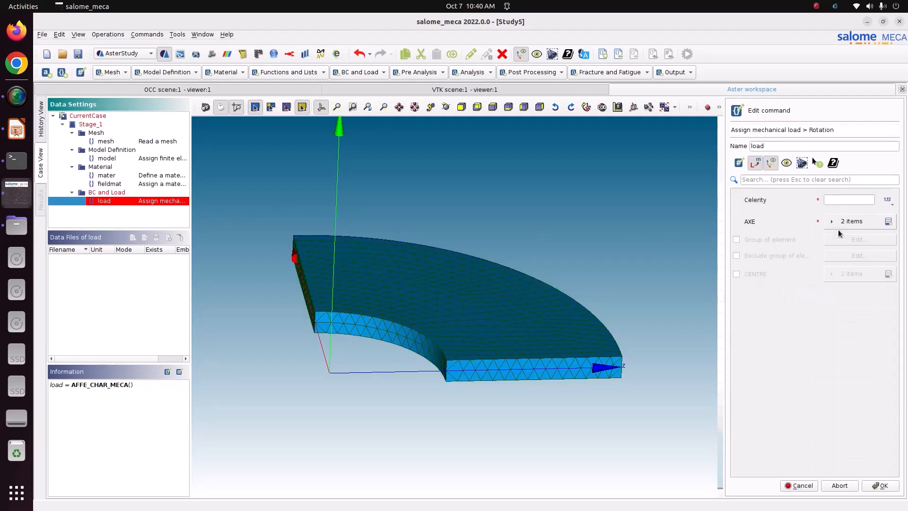
left_click(835, 200)
Extend the rotation AXE to three components and set them to 0, 1, 0 for rotation about the Y axis.
left_click(859, 227)
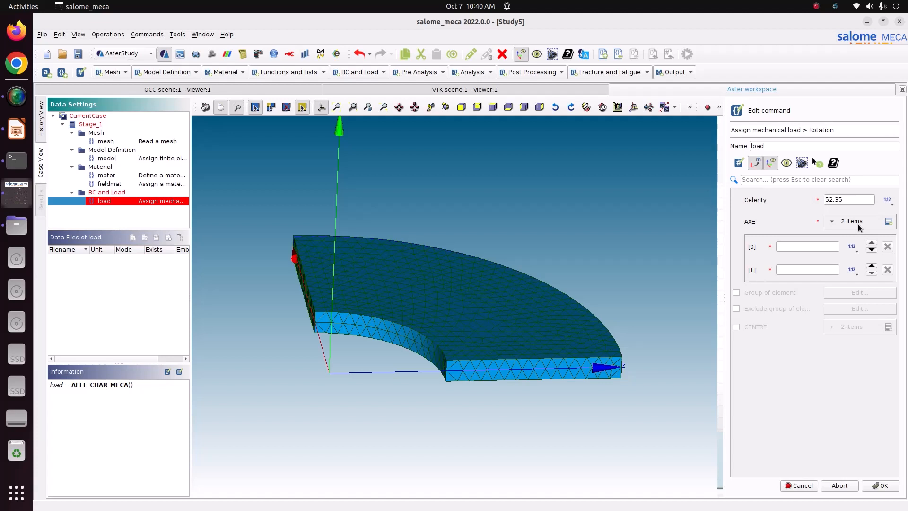
left_click(888, 222)
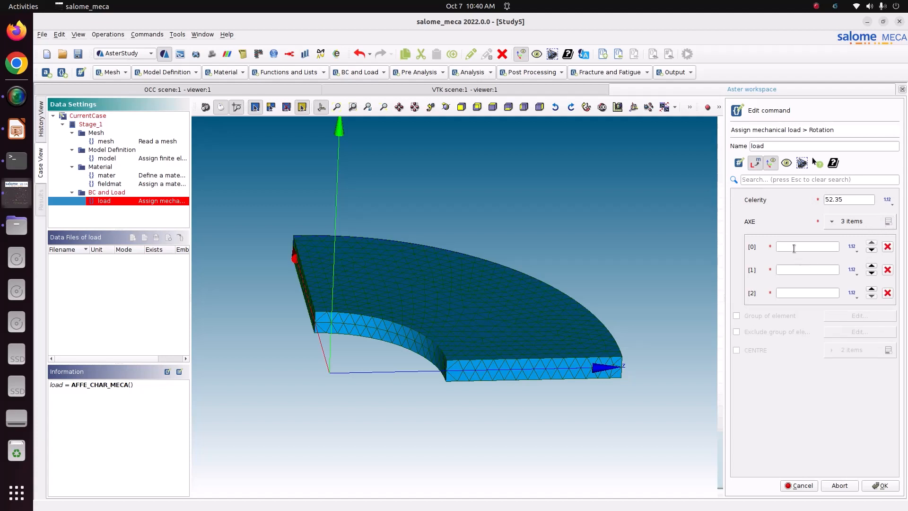
scroll(357, 194, "down", 3)
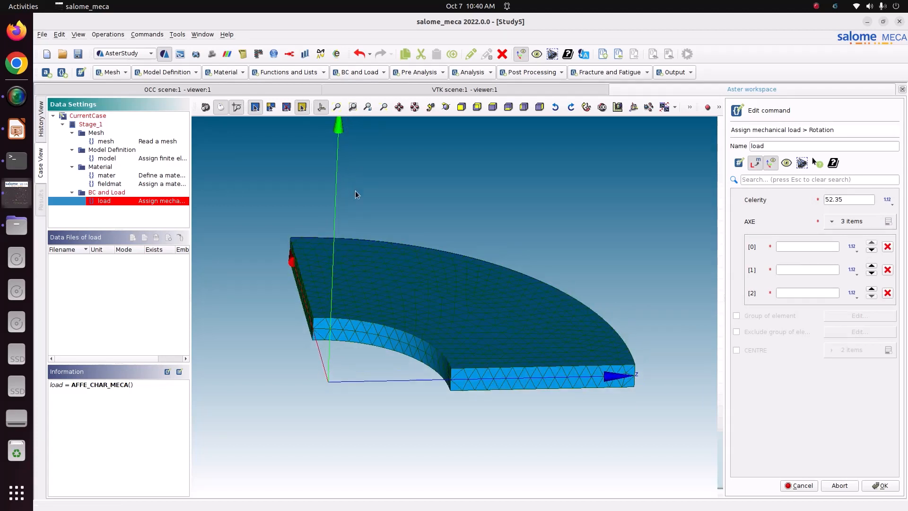
scroll(358, 190, "down", 2)
left_click(797, 269)
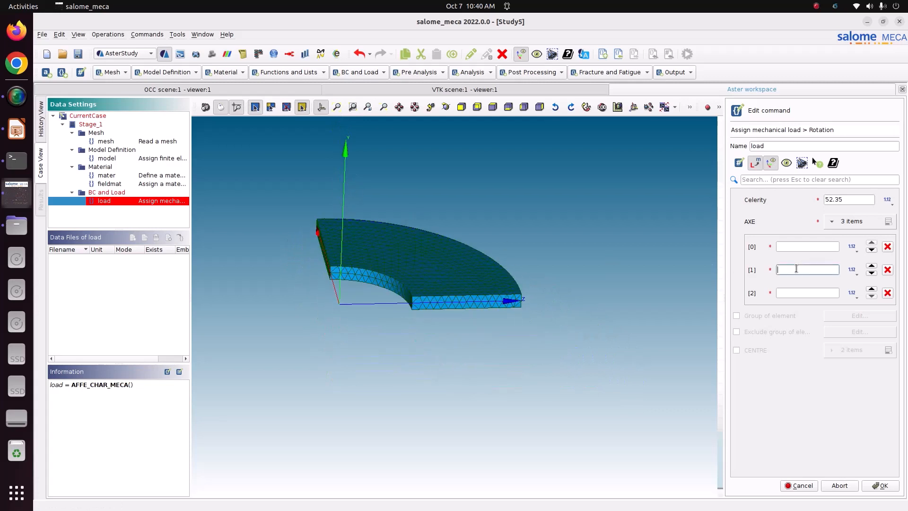
left_click(788, 245)
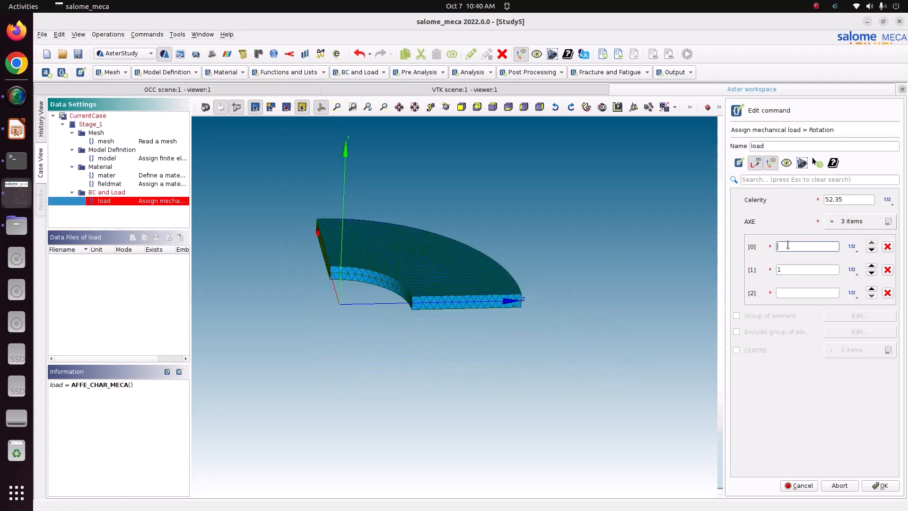
left_click(783, 270)
left_click(789, 249)
left_click(792, 296)
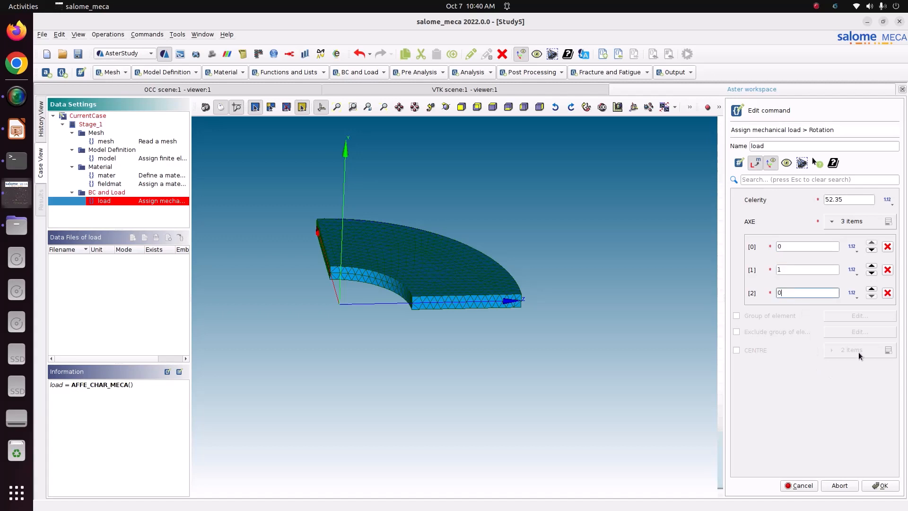
Enable the rotation CENTRE with three components and set them to 0, 0, 0.
left_click(747, 350)
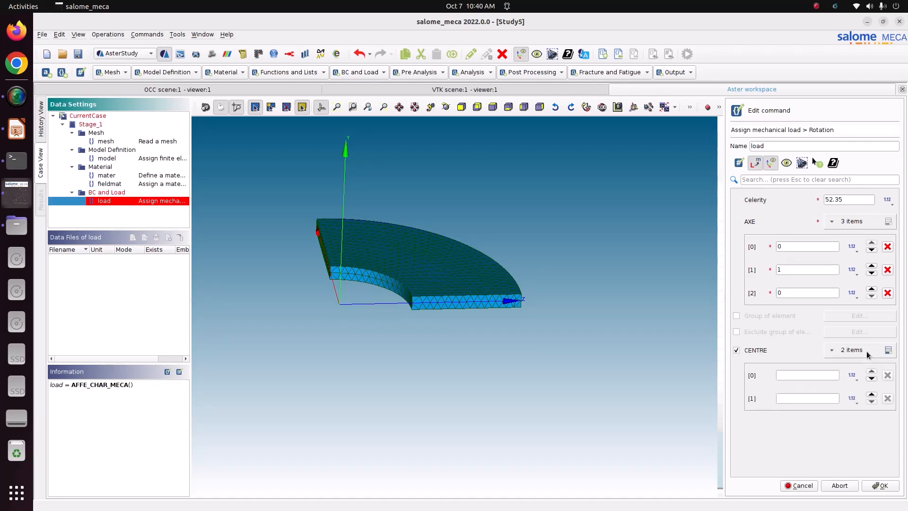
left_click(888, 354)
left_click(790, 375)
type("0")
left_click(793, 399)
type("0")
left_click(795, 421)
type("0")
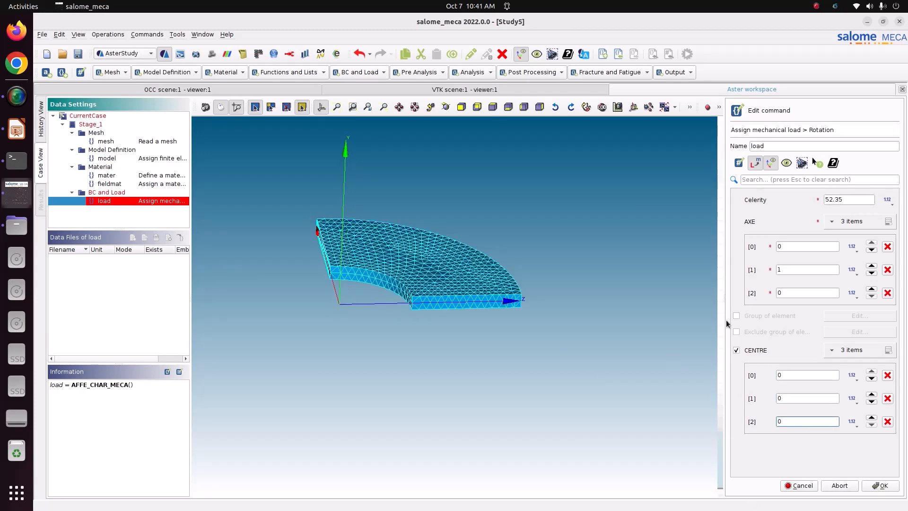
Check the celerity against the angular velocity on the Impress slide, and in salome_meca confirm the Rotation load and apply the load command.
left_click_drag(799, 271, 761, 266)
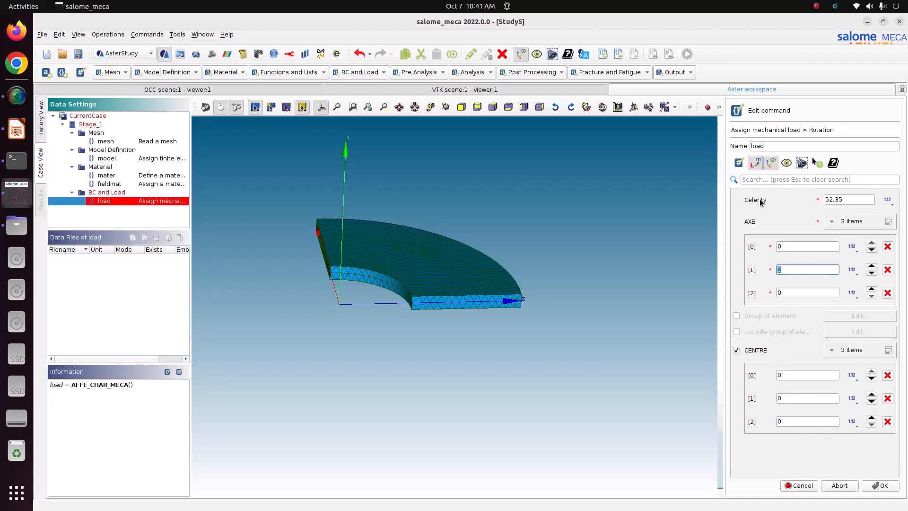
left_click_drag(857, 200, 815, 200)
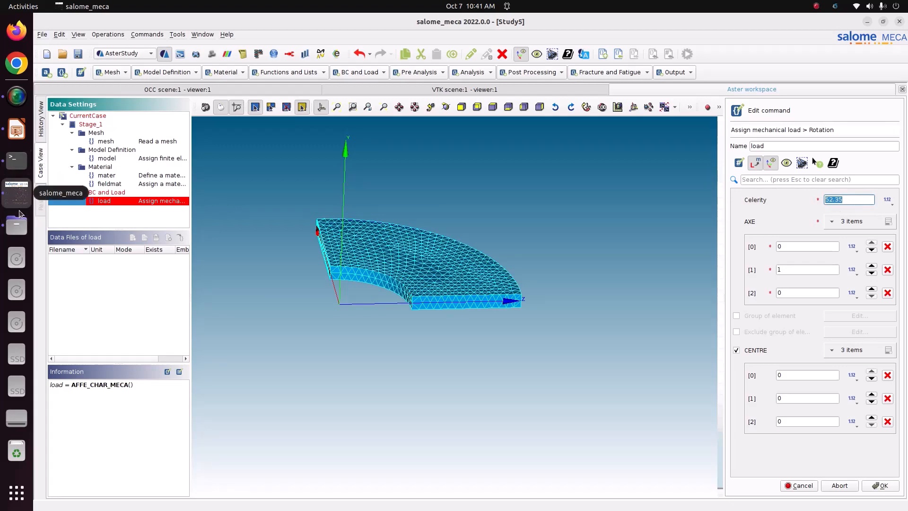
left_click(17, 226)
left_click(17, 192)
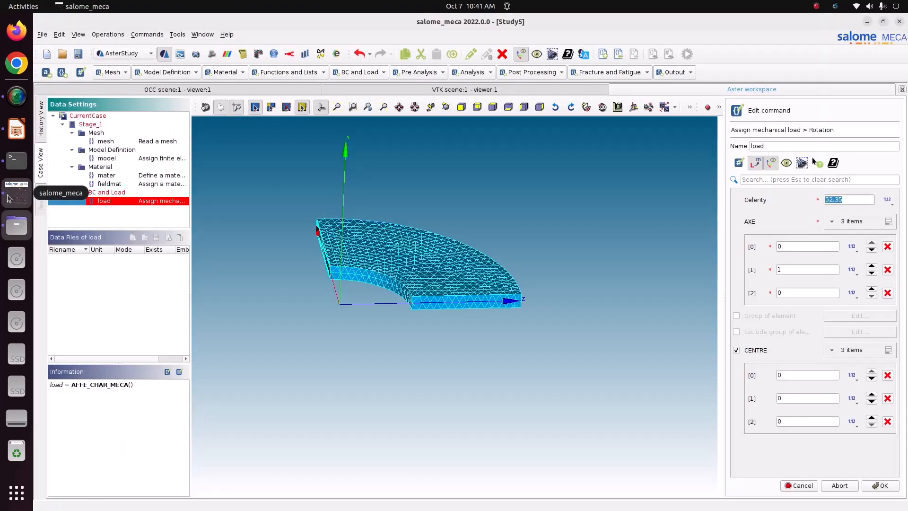
left_click(17, 137)
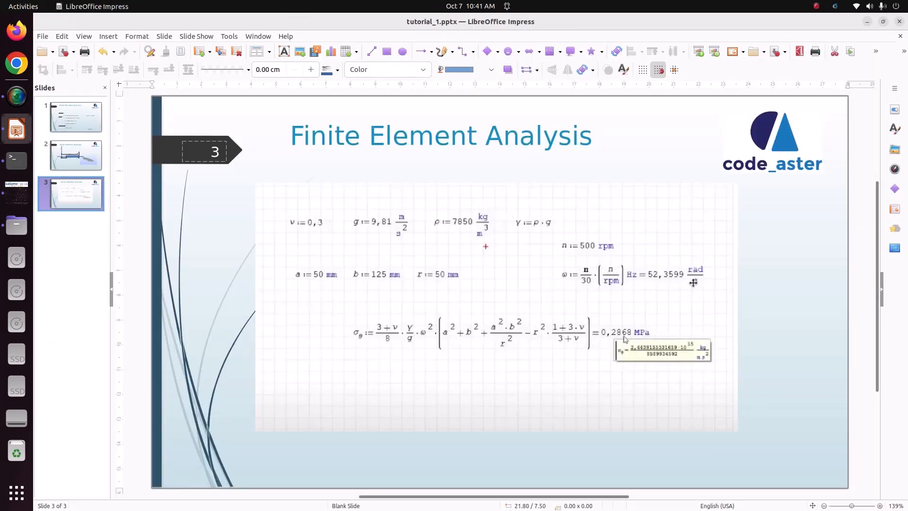
left_click(16, 193)
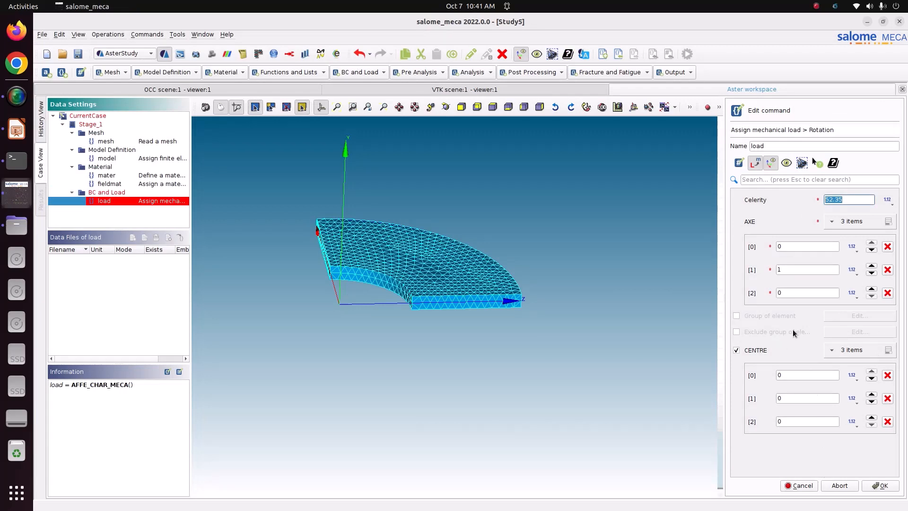
left_click(878, 486)
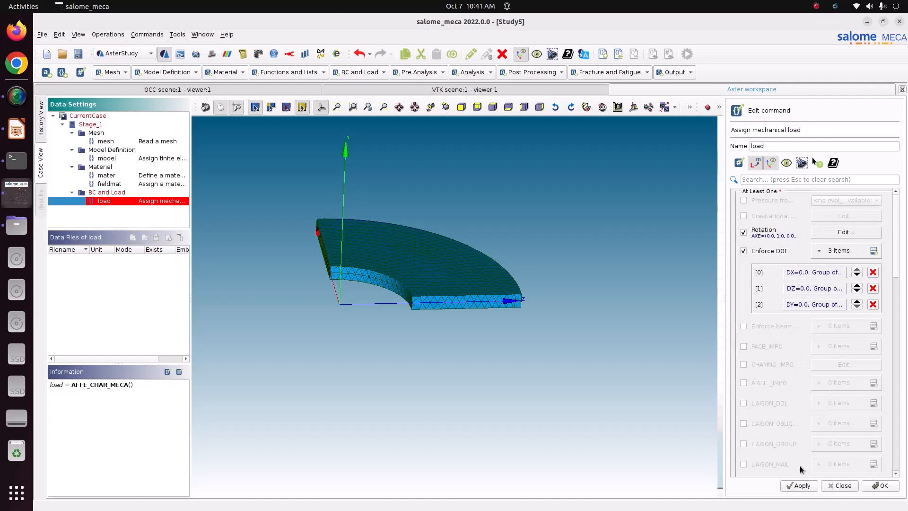
left_click(801, 486)
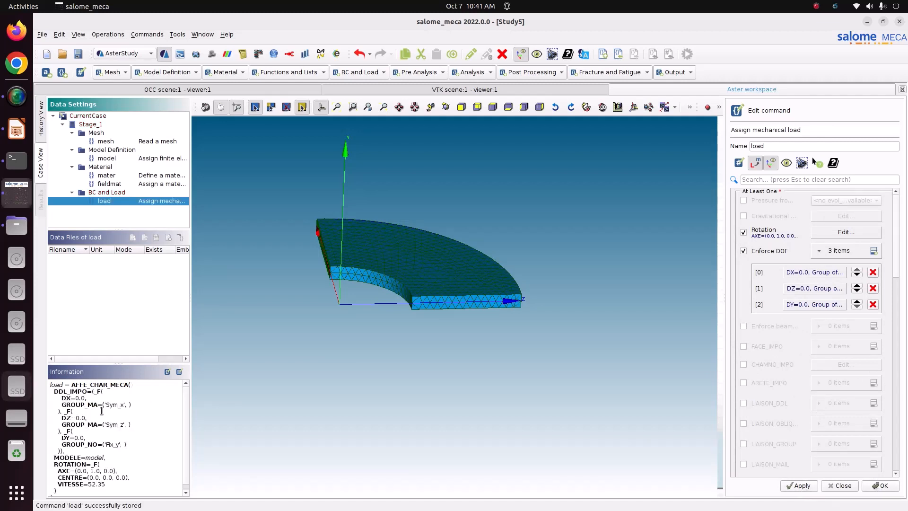
Review the stored load definition against the mesh, examining the DX, DZ and DY constraints, the node group and the rotation speed.
left_click_drag(59, 400, 130, 401)
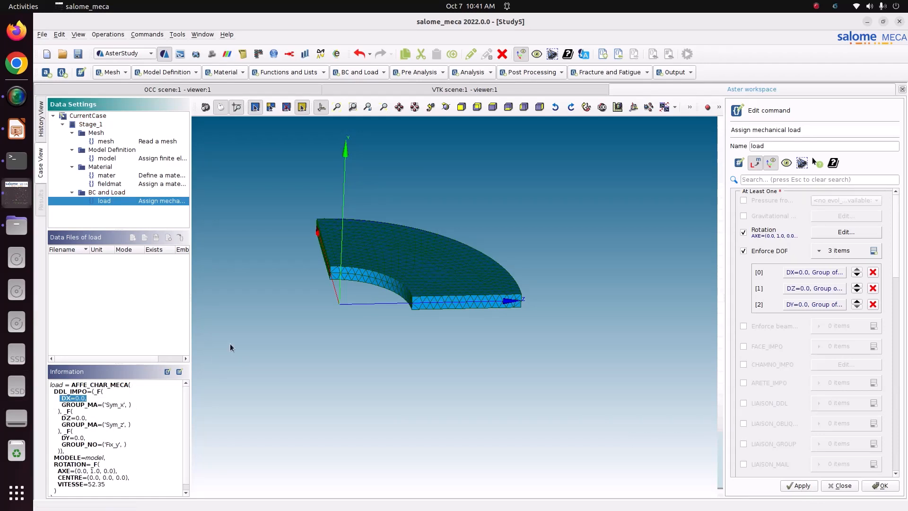
scroll(306, 262, "up", 1)
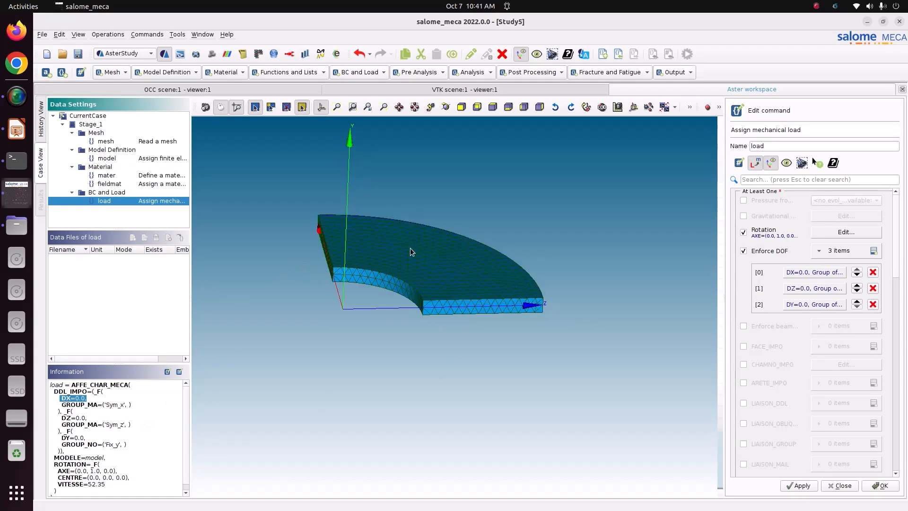
left_click(445, 109)
left_click_drag(355, 219, 441, 258)
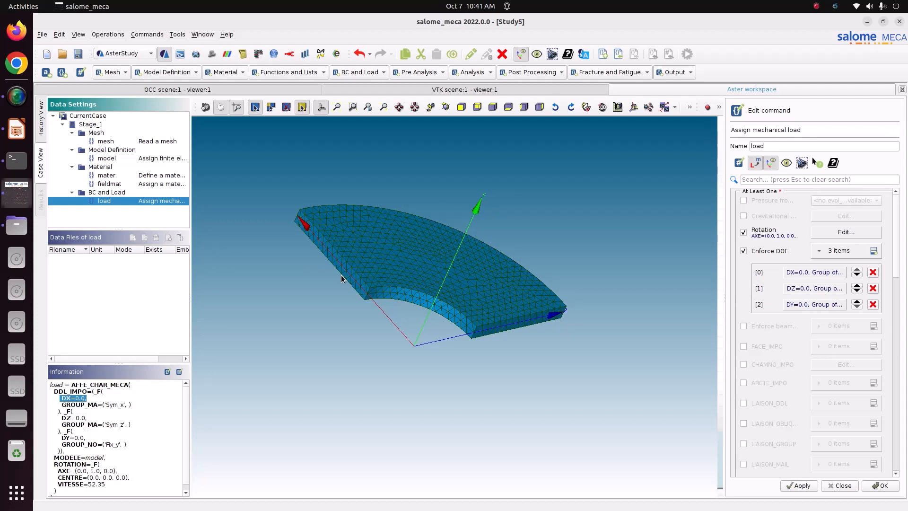
left_click(77, 438)
left_click_drag(129, 444, 85, 444)
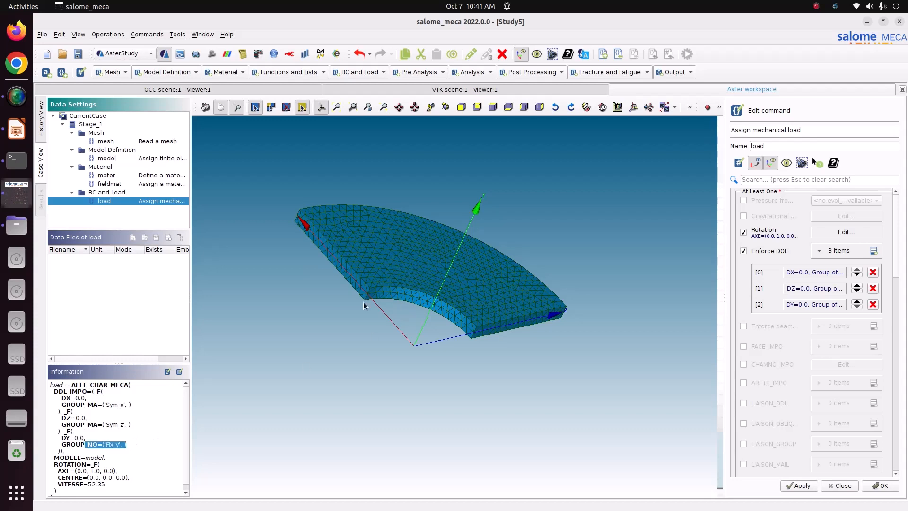
scroll(144, 435, "down", 1)
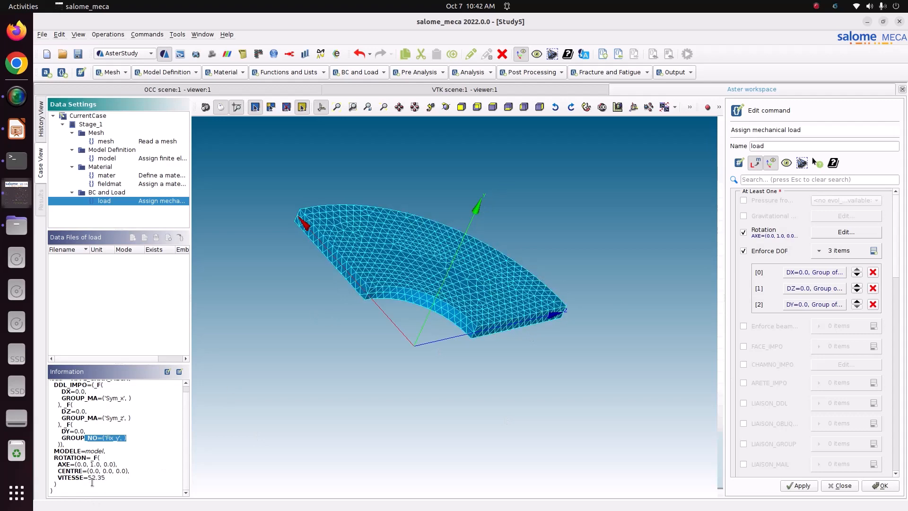
left_click_drag(88, 481, 105, 480)
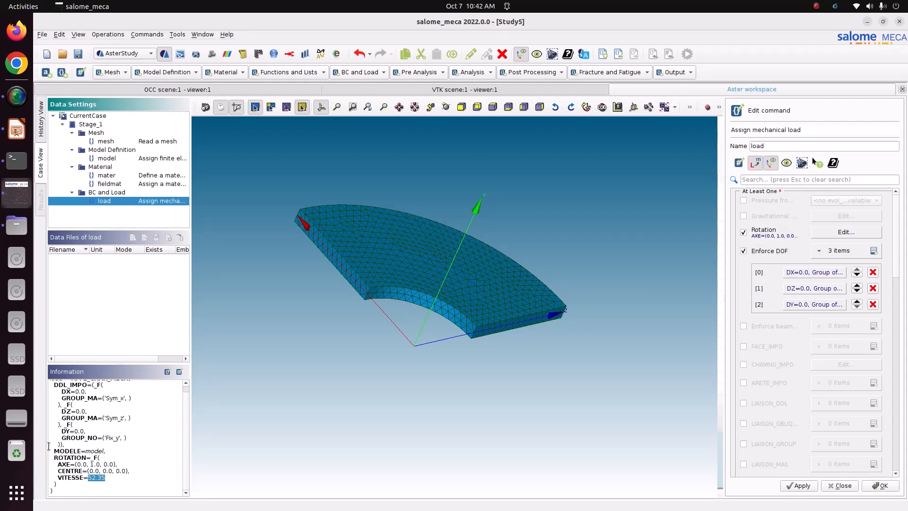
Confirm the load command and add a Static mechanical analysis command using material field fieldmat and the model AFFE_MODELE.
left_click(796, 488)
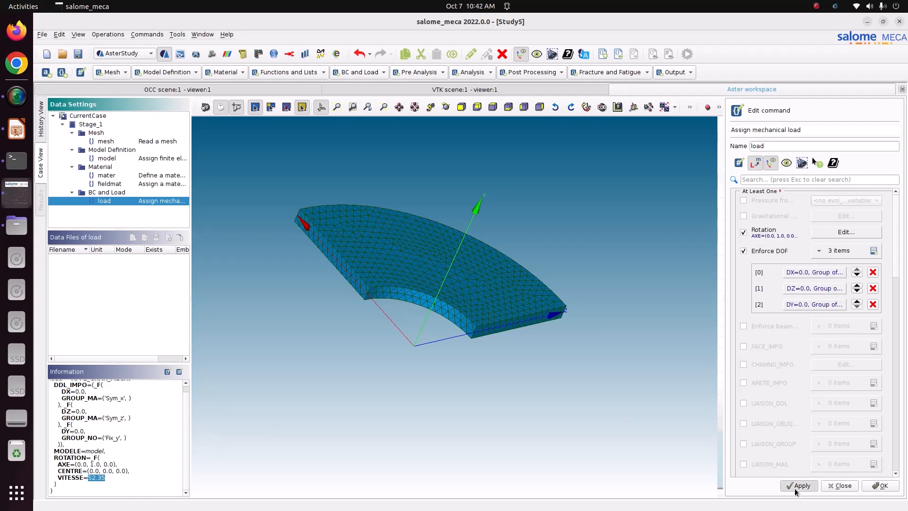
left_click(883, 487)
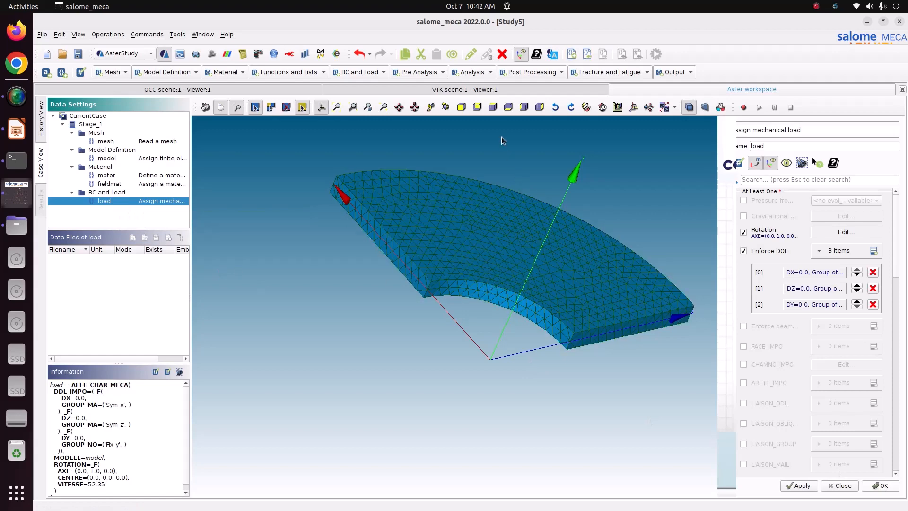
left_click(477, 73)
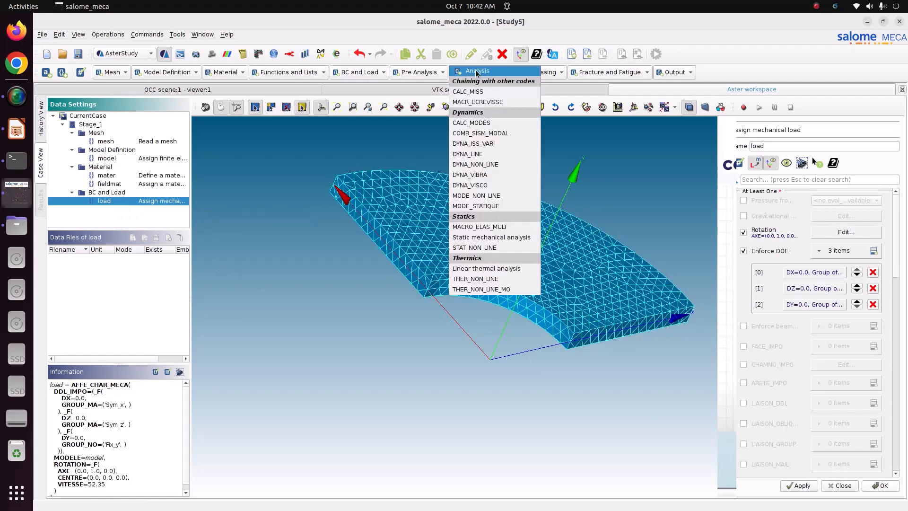
left_click(492, 237)
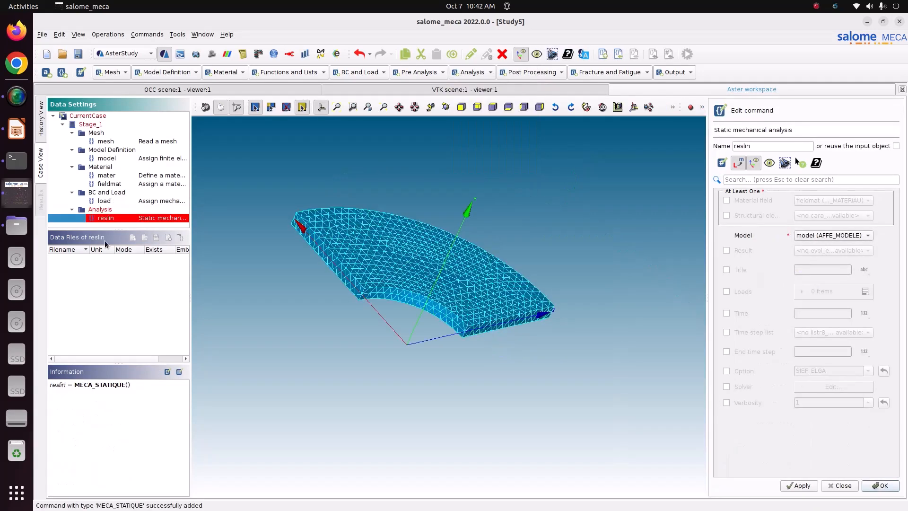
left_click(737, 200)
left_click(802, 237)
left_click(805, 236)
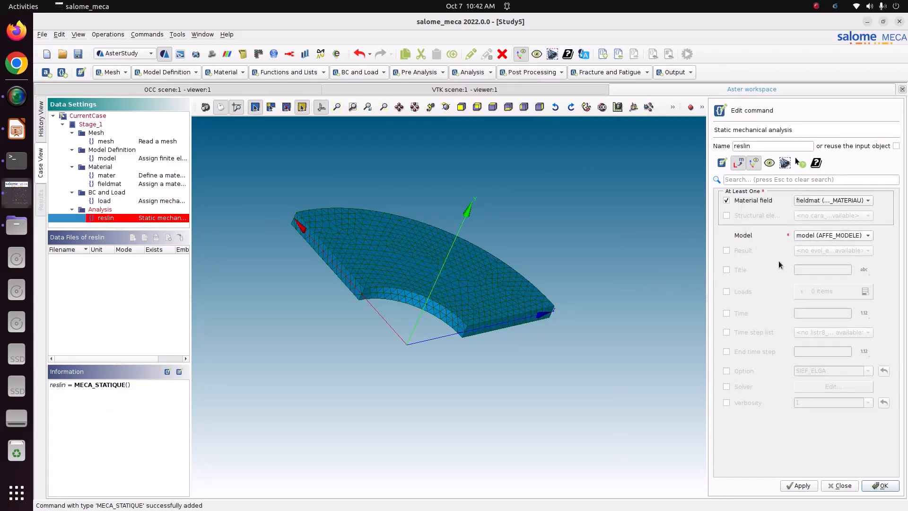
Add the AFFE_CHAR_MECA load to the Loads of the static mechanical analysis reslin and confirm the command.
left_click(726, 292)
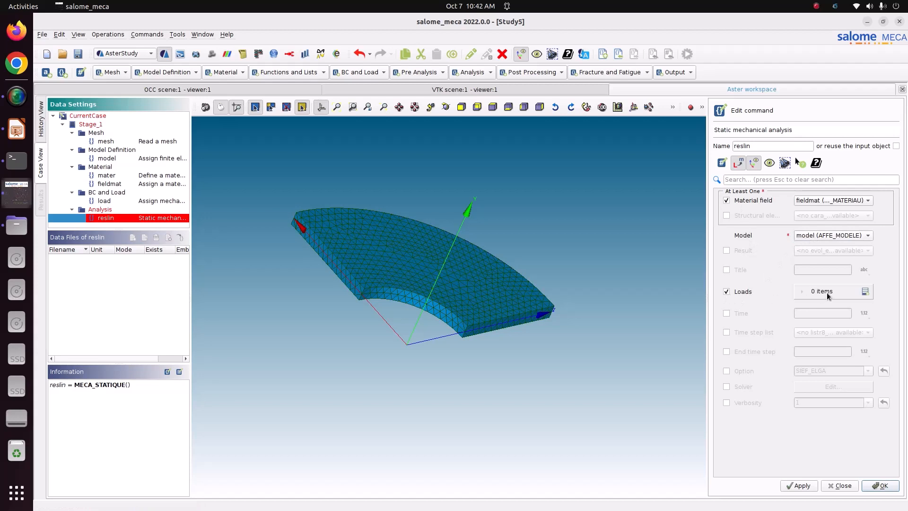
left_click(867, 292)
left_click(806, 317)
left_click(811, 200)
left_click(811, 199)
left_click(888, 487)
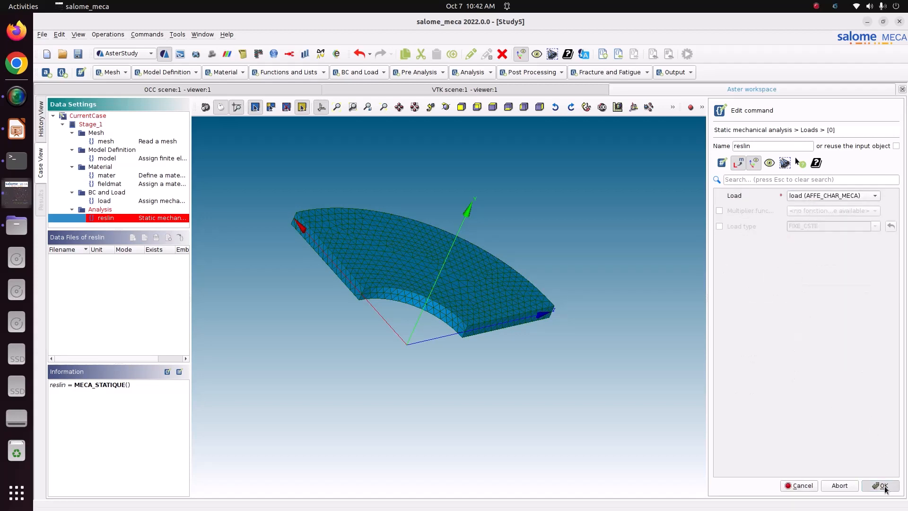
left_click(802, 486)
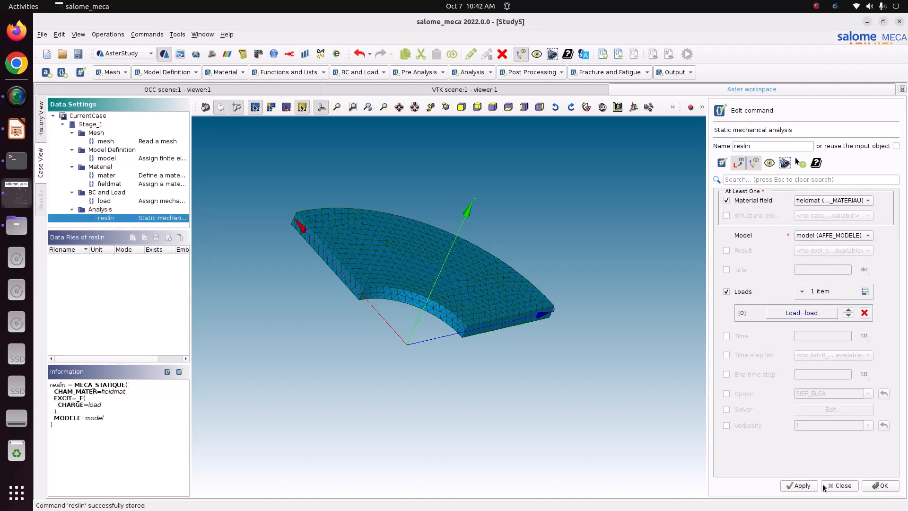
left_click(880, 485)
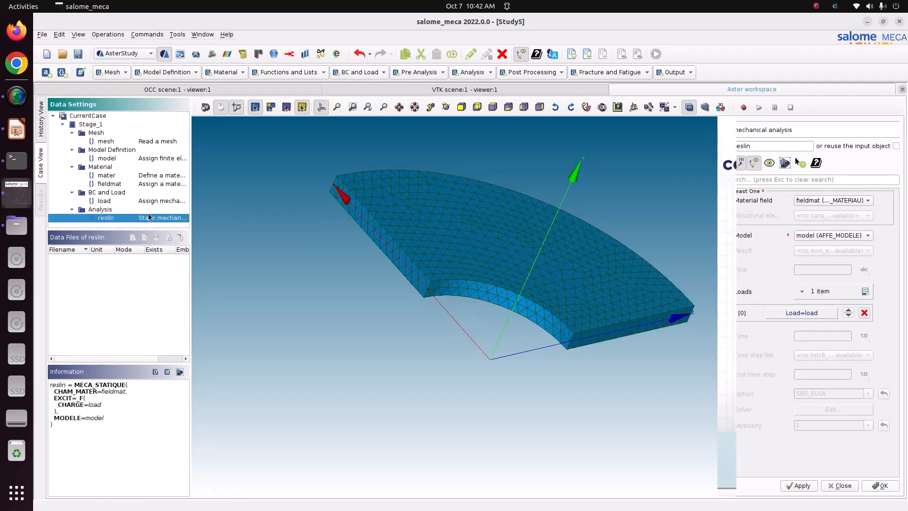
Add a CALC_CHAMP post-processing command and name it reslin.
left_click(552, 75)
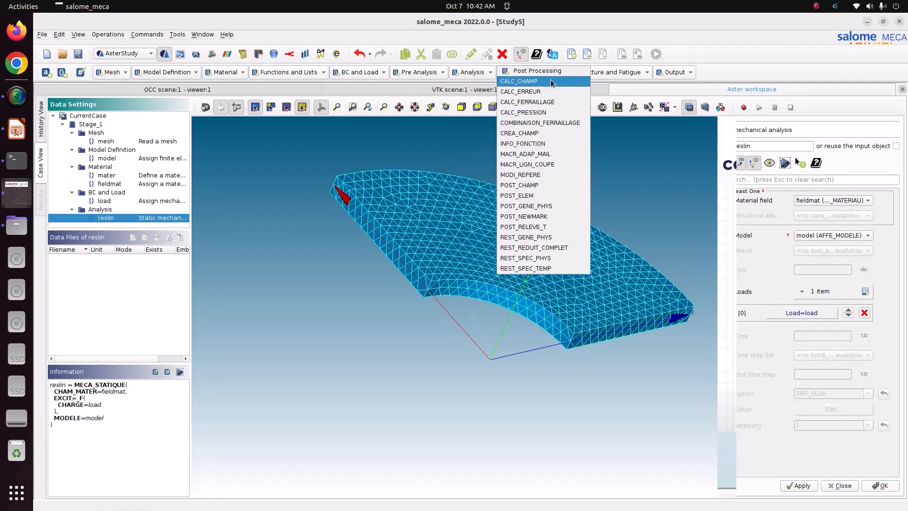
left_click(550, 80)
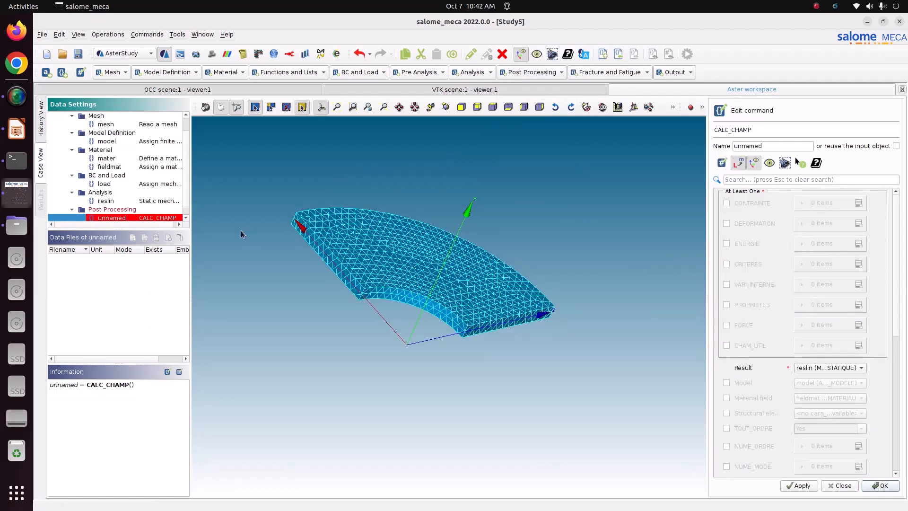
left_click_drag(765, 146, 722, 137)
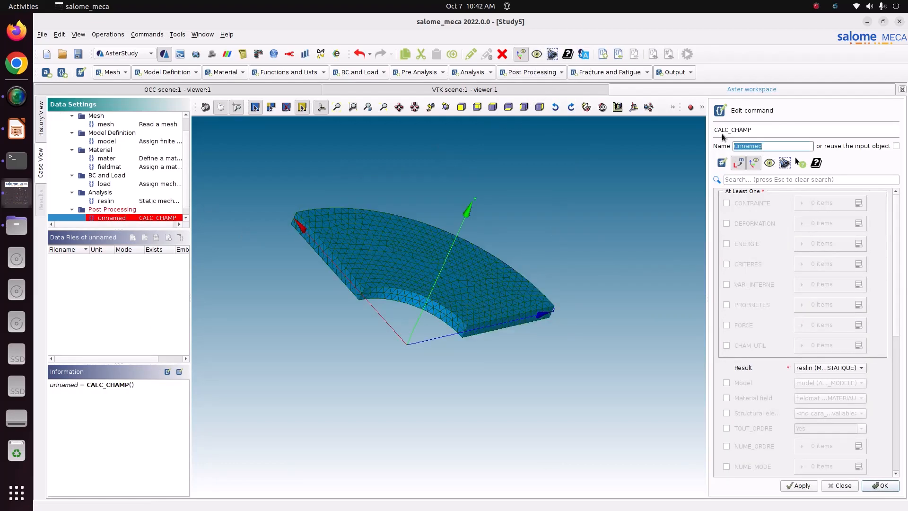
type("res")
Enable CONTRAINTE and CRITERES for the field calculation, and add SIGM_ELNO and SIGM_NOEU as the CONTRAINTE items.
left_click(760, 204)
left_click(757, 264)
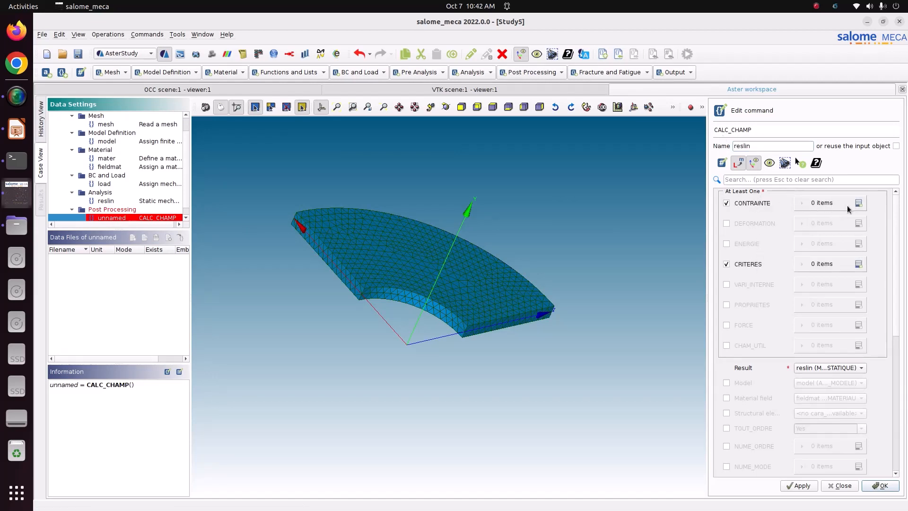
left_click(859, 203)
left_click(829, 226)
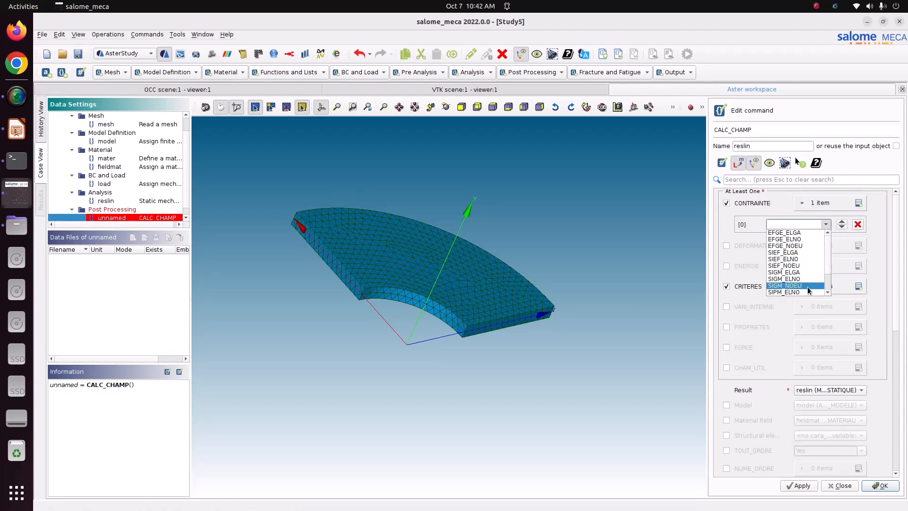
left_click(810, 265)
left_click(859, 204)
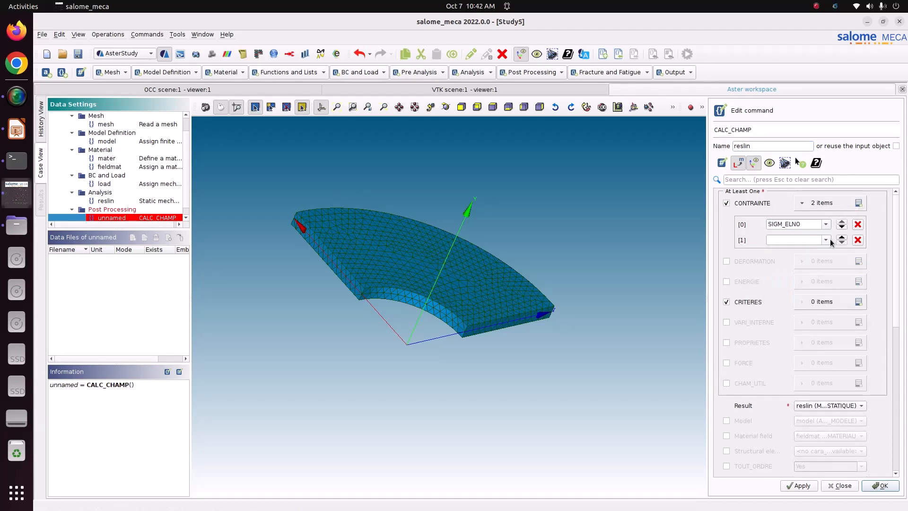
left_click(826, 240)
scroll(798, 303, "down", 1)
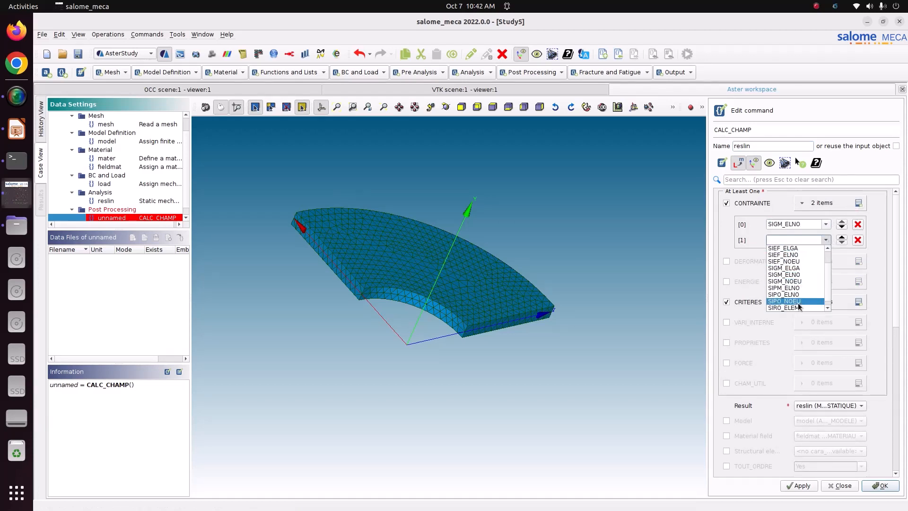
left_click(798, 281)
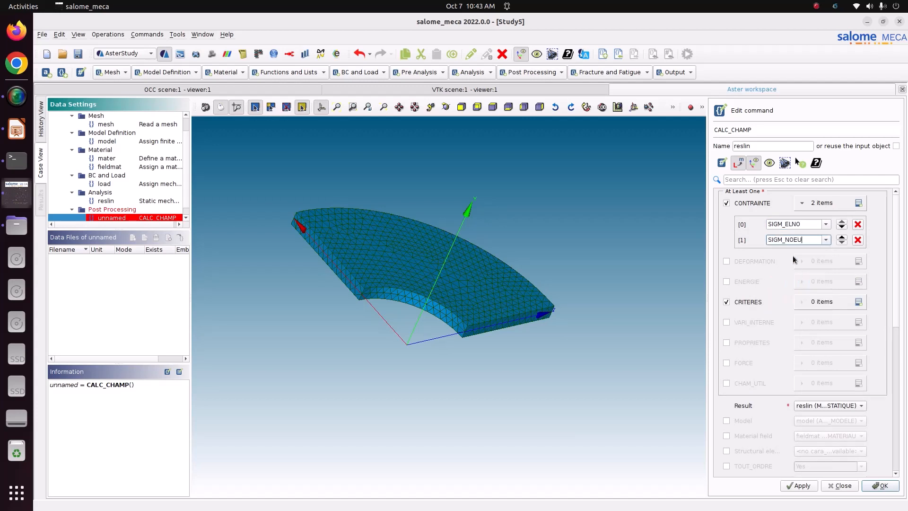
mouse_move(786, 226)
left_mouse_down()
mouse_move(811, 224)
mouse_move(784, 238)
left_mouse_up()
Add SIEQ_ELNO and SIEQ_NOEU as the two CRITERES items.
left_click(858, 302)
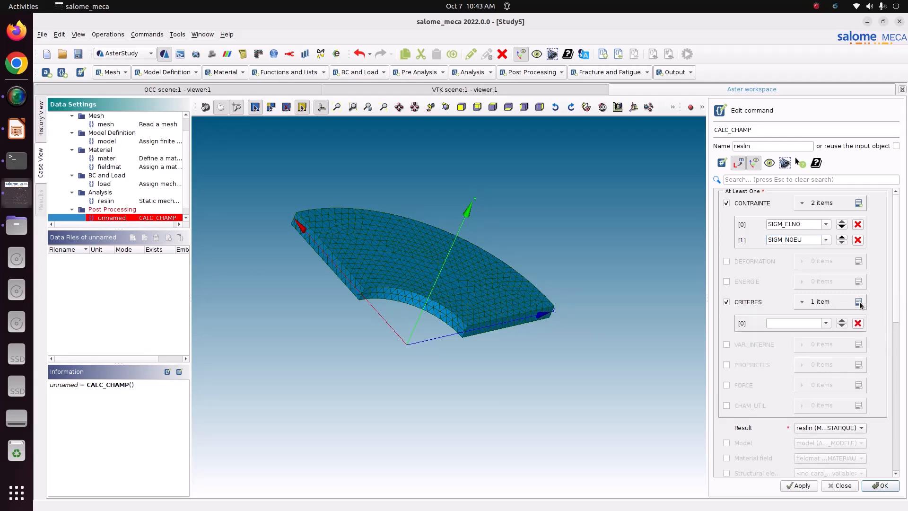
left_click(826, 323)
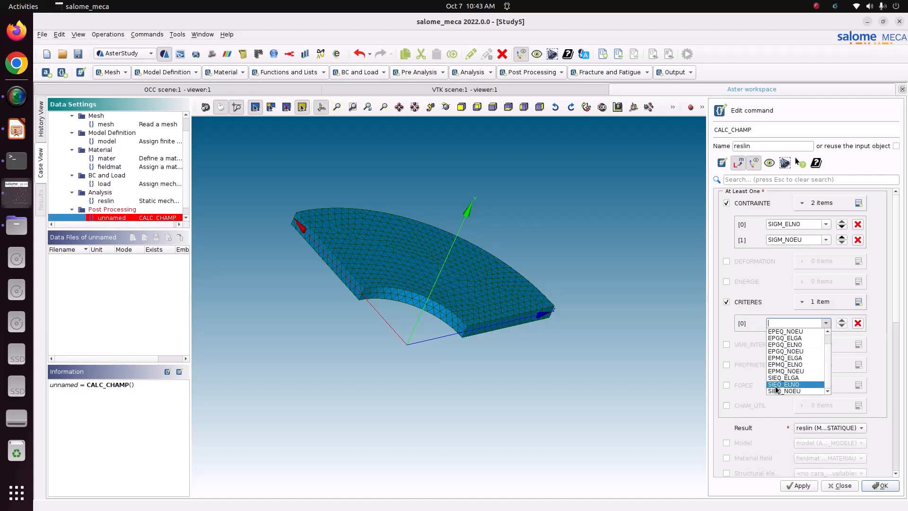
left_click(776, 389)
left_click(859, 302)
left_click(826, 339)
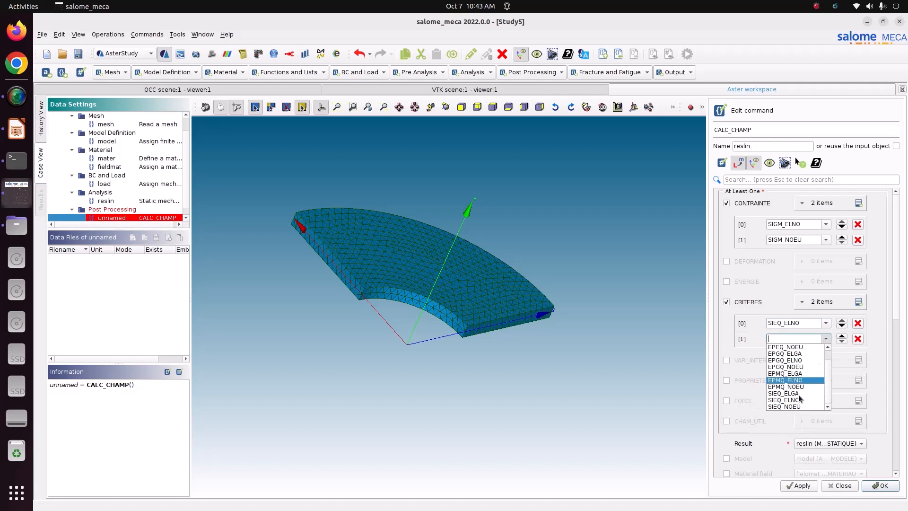
left_click(798, 407)
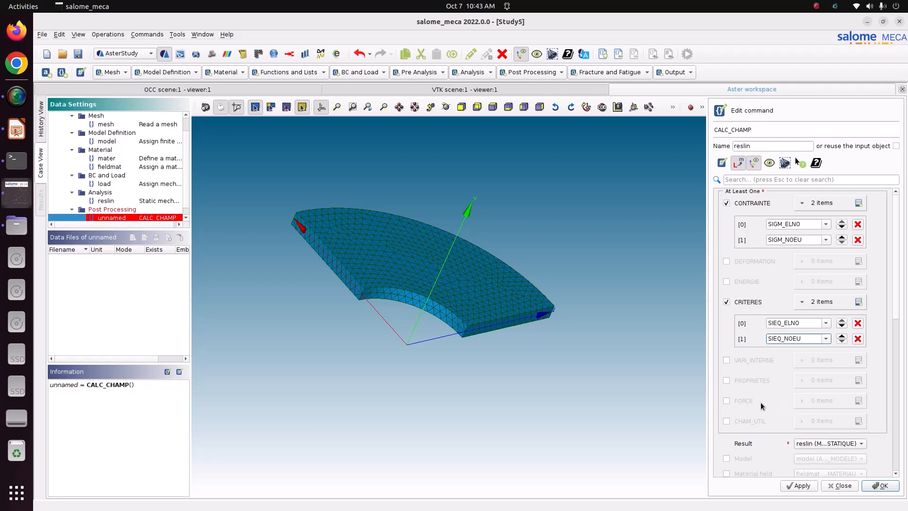
Enable the Model (AFFE_MODELE) and the Material field fieldmat for CALC_CHAMP, and confirm the command.
scroll(762, 406, "down", 2)
left_click(727, 402)
left_click(754, 416)
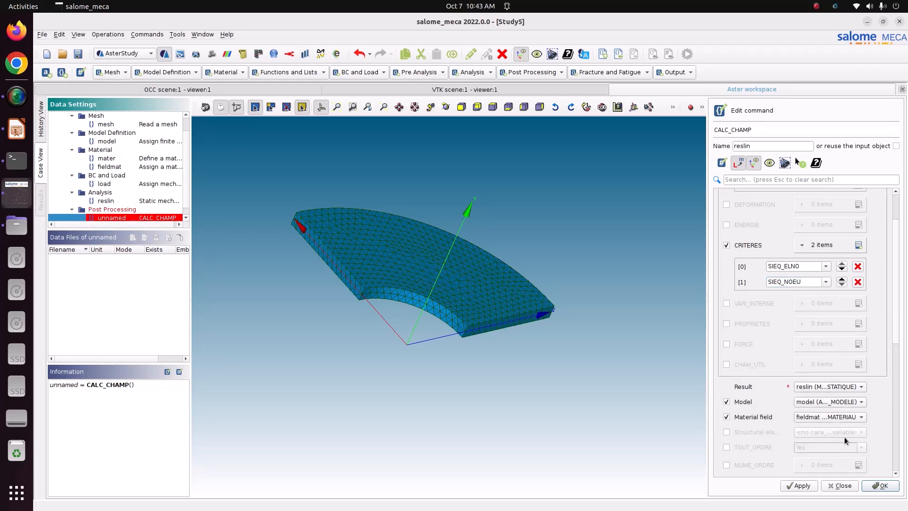
scroll(844, 436, "down", 3)
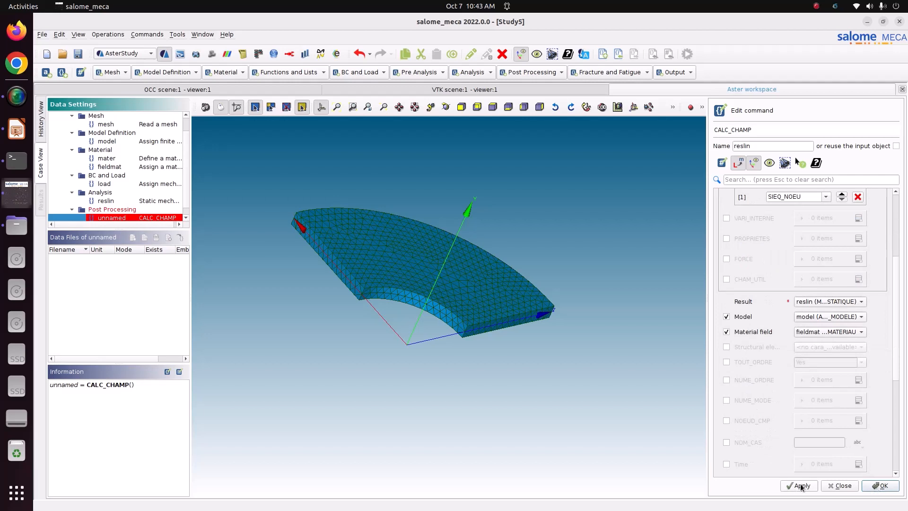
left_click(801, 486)
left_click(893, 486)
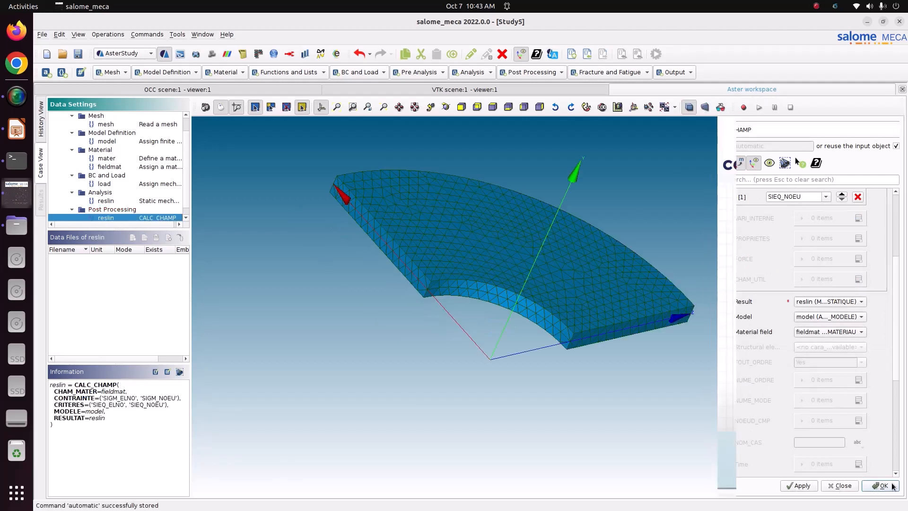
Add a Set output results command and browse for its result file location in the rotating disc folder under Pictures/CODE_ASTER.
scroll(137, 216, "down", 1)
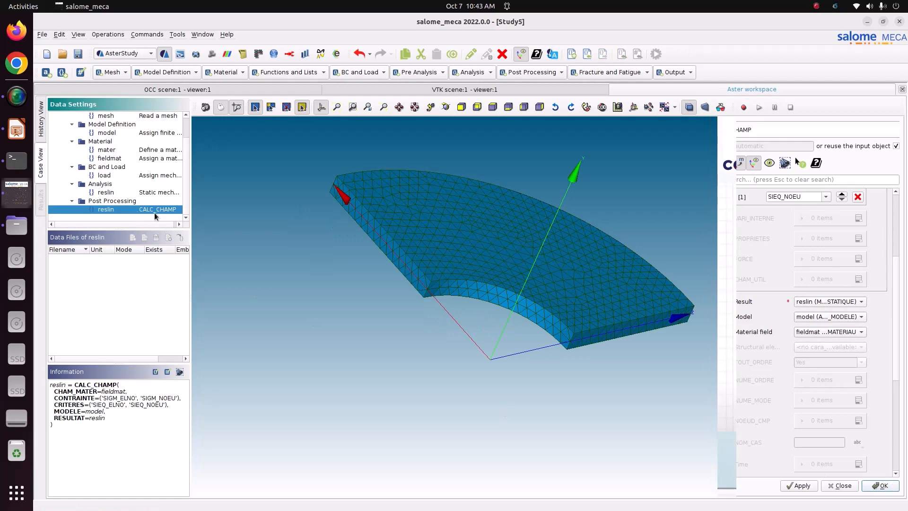
left_click(674, 74)
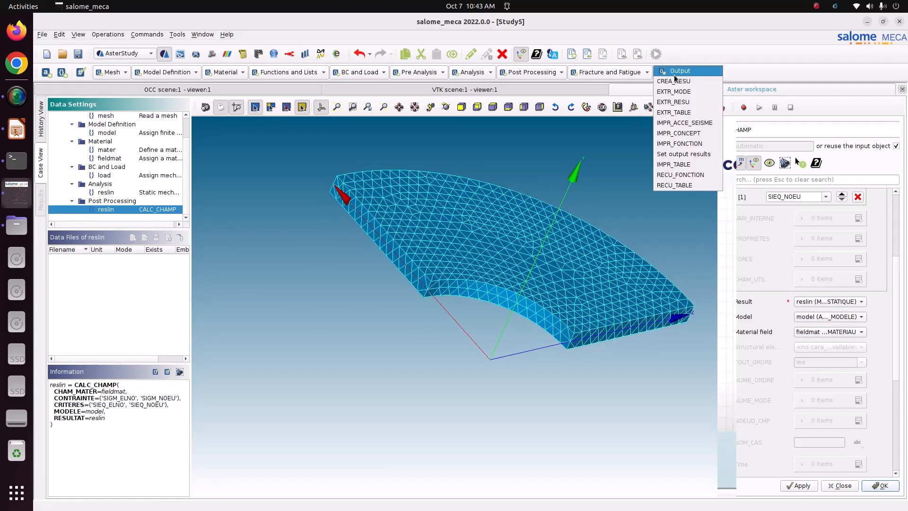
left_click(668, 157)
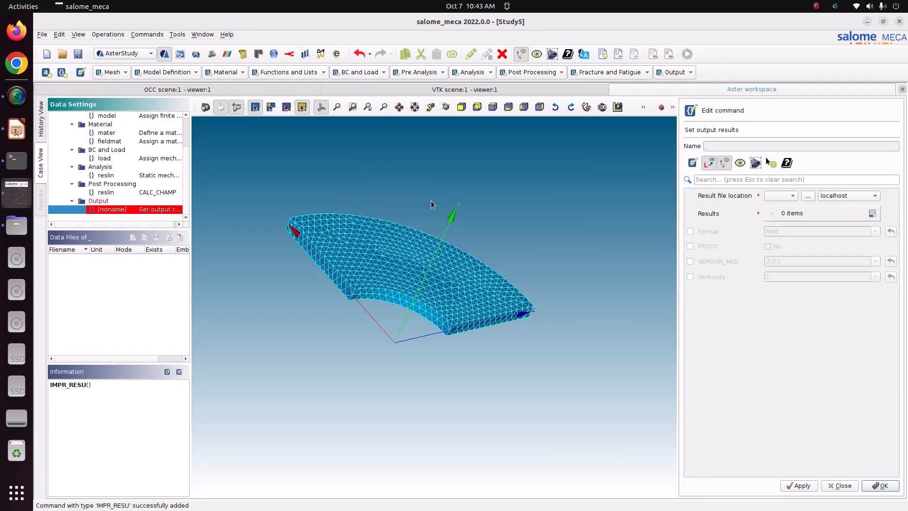
left_click(809, 196)
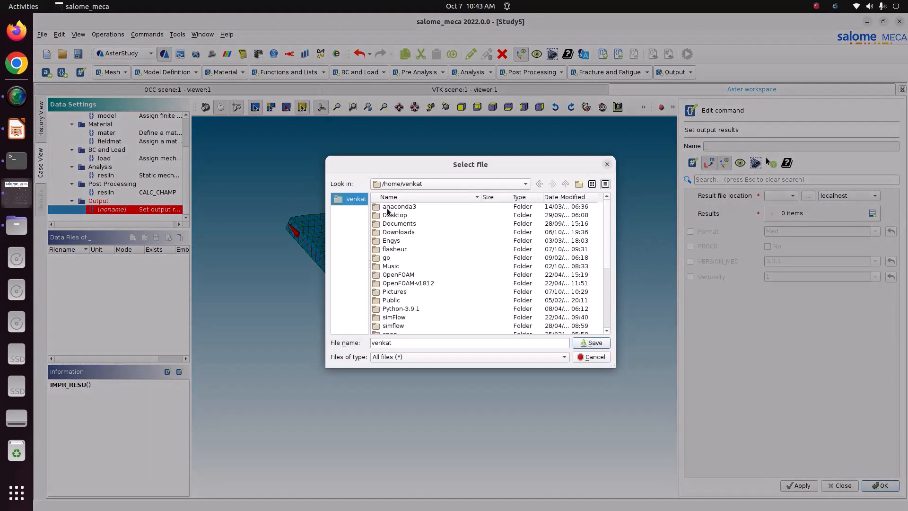
double_click(395, 292)
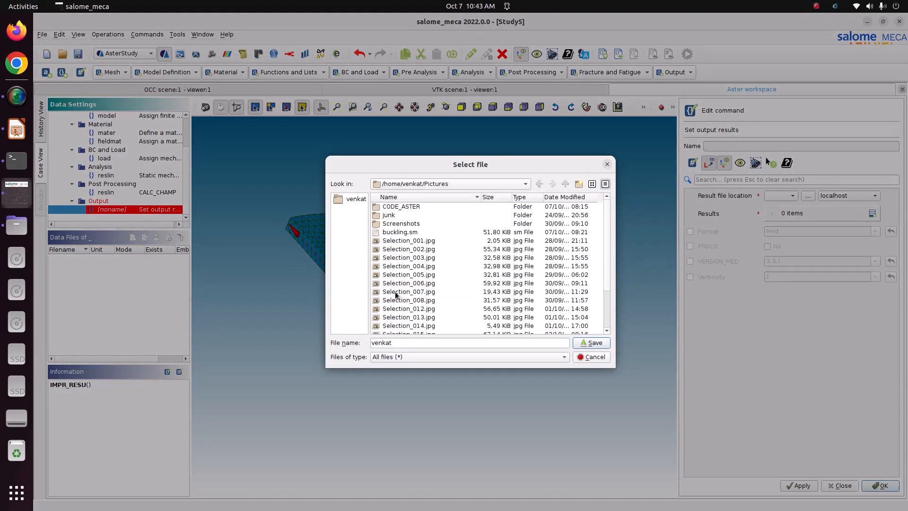
double_click(404, 208)
double_click(436, 294)
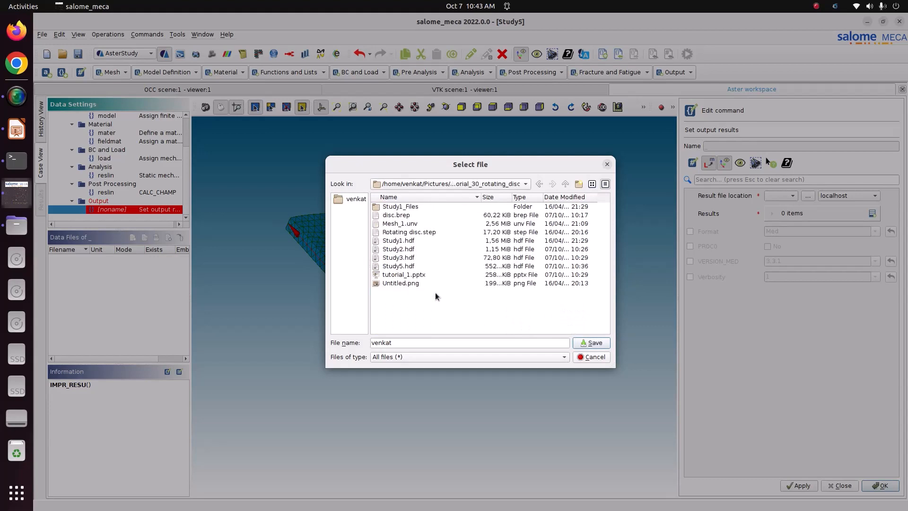
Save the result file location as centrifugal.rmed and try to apply the output command.
left_click_drag(417, 344, 359, 342)
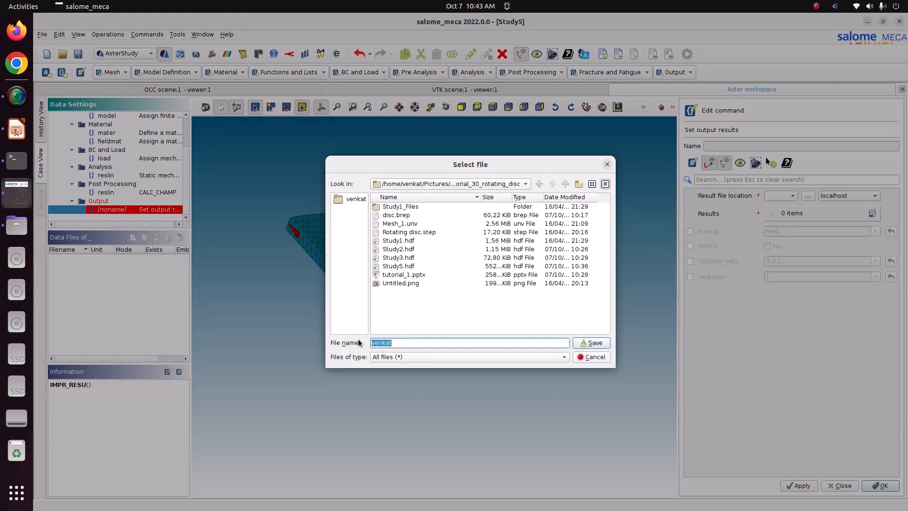
type("rot")
key("BackSpace")
key("BackSpace")
key("BackSpace")
key("BackSpace")
key("BackSpace")
type("ce")
key("BackSpace")
type(".")
left_click(585, 344)
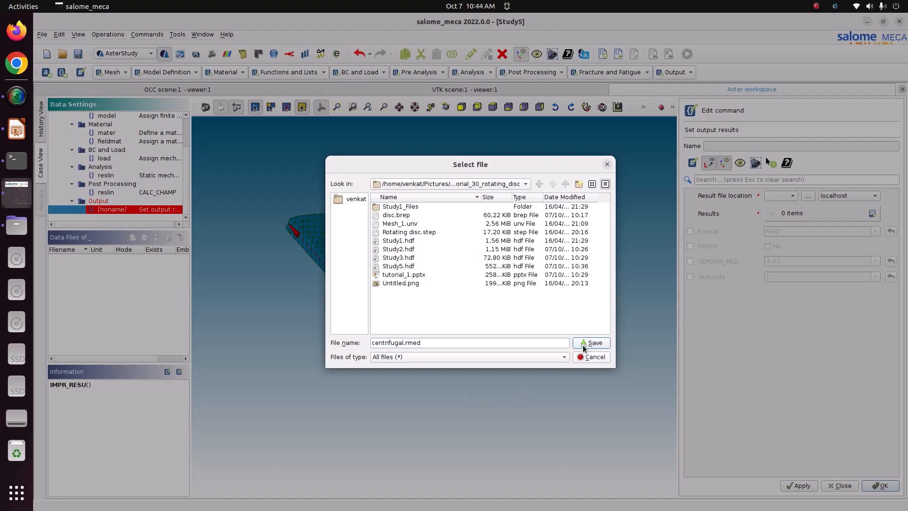
left_click(799, 486)
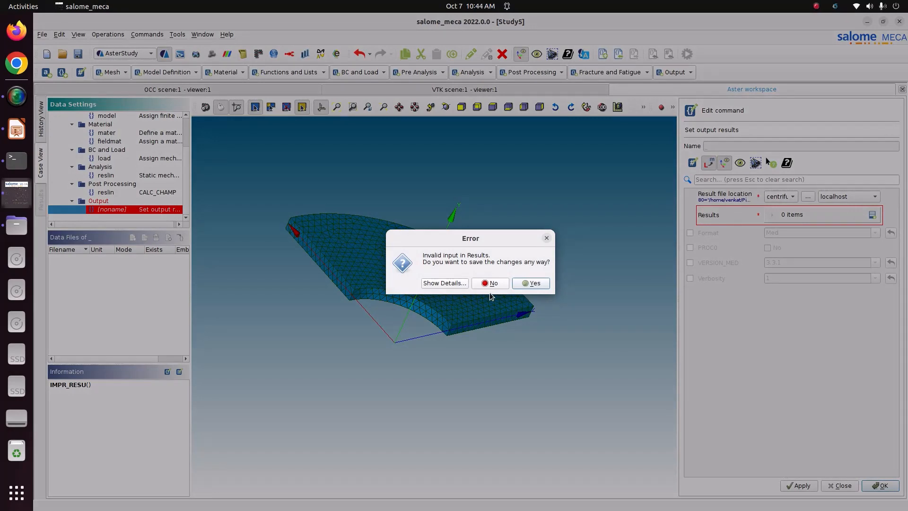
left_click(545, 239)
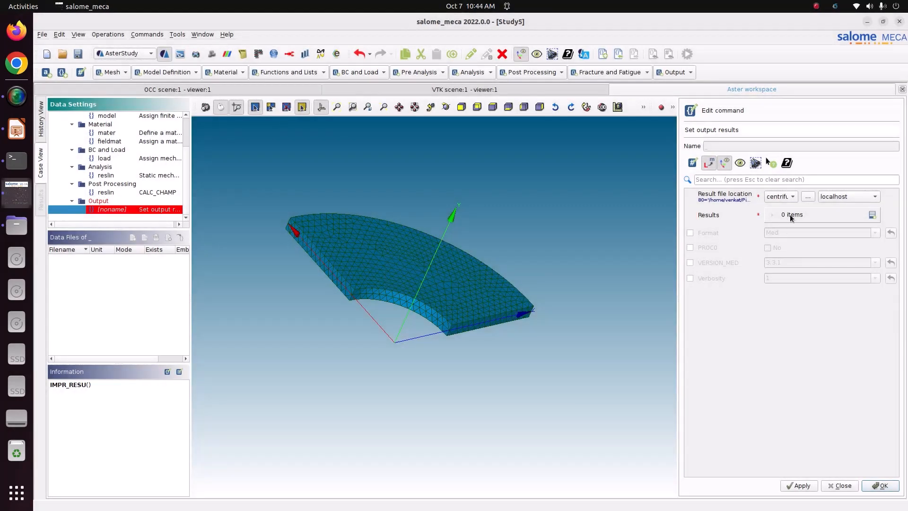
Add a Results item with the mesh, the CALC_CHAMP result reslin and TOUT_CHAM enabled, and enable the Med output format.
left_click(872, 214)
left_click(821, 235)
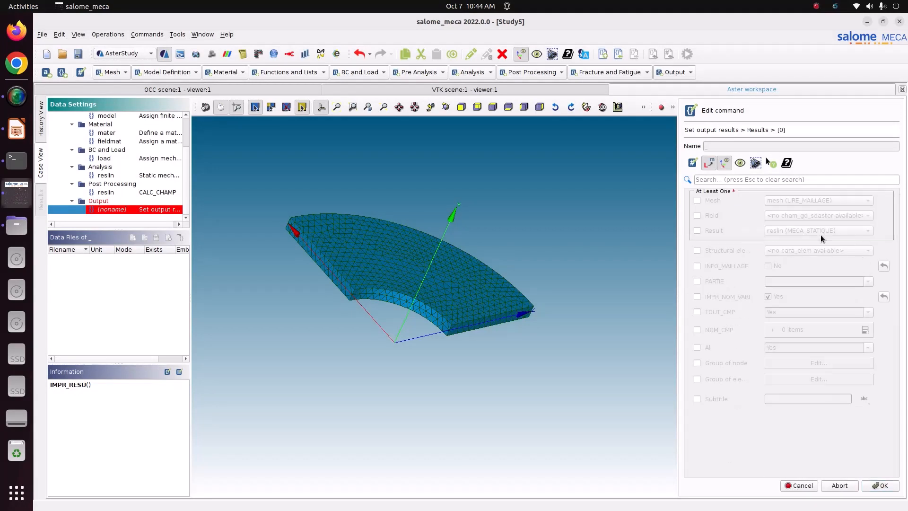
left_click(714, 200)
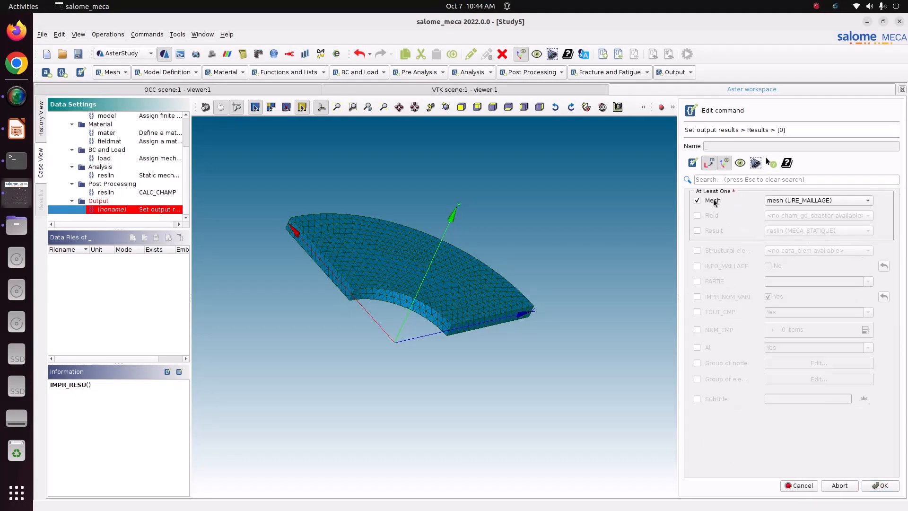
left_click(711, 232)
left_click(778, 232)
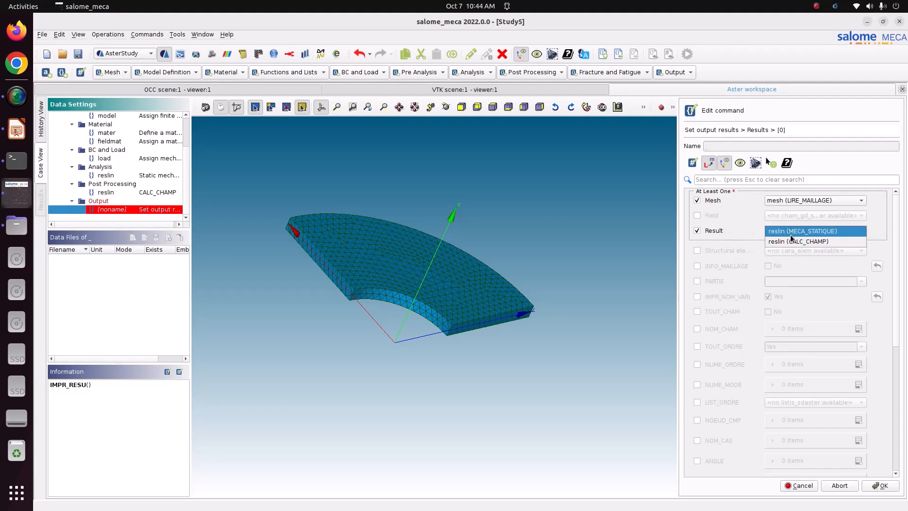
left_click(797, 242)
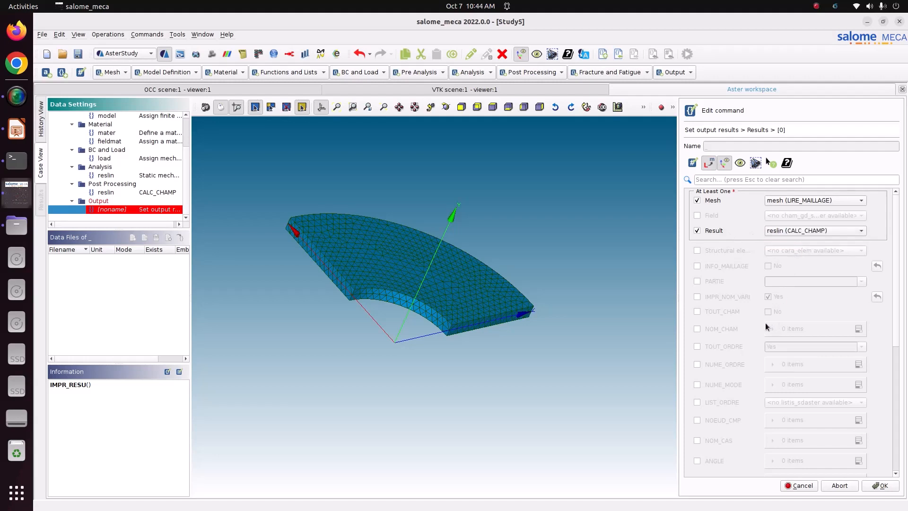
left_click(705, 312)
left_click(892, 487)
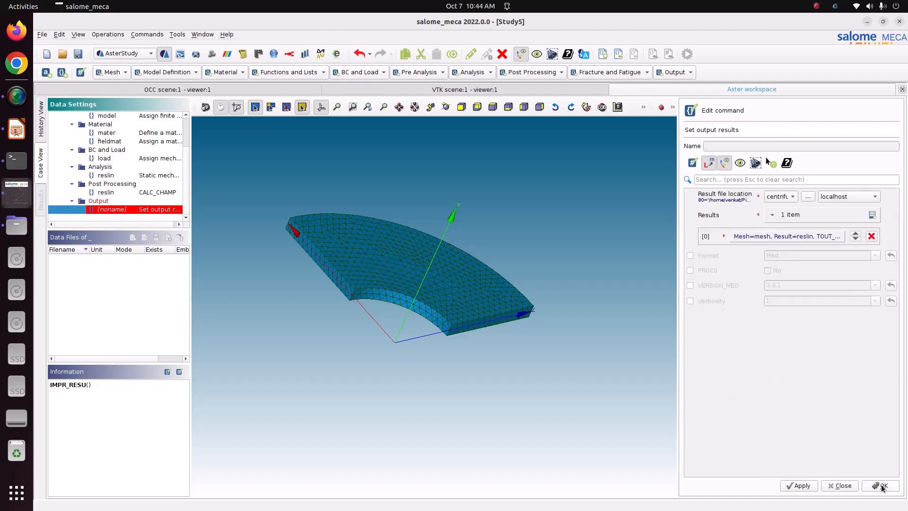
left_click(704, 256)
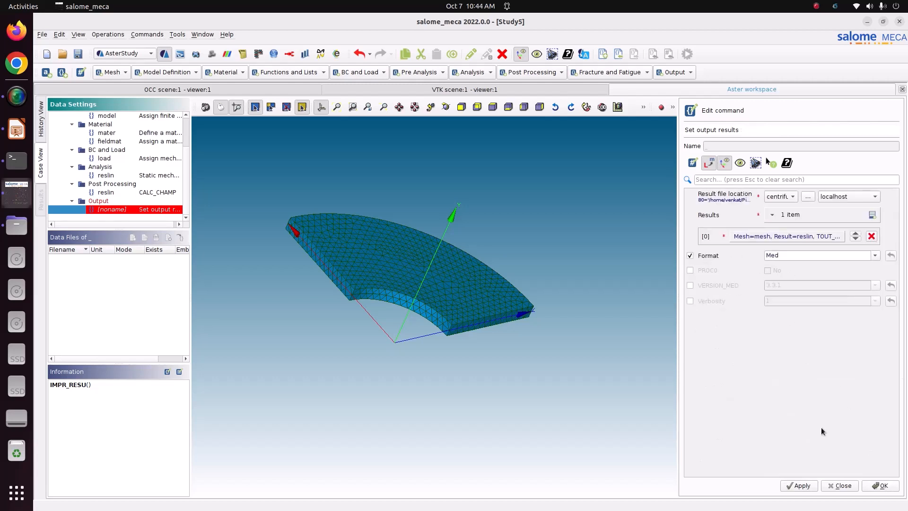
Apply the output command, recheck that its Results item uses reslin (CALC_CHAMP) with TOUT_CHAM enabled, and confirm both.
left_click(801, 486)
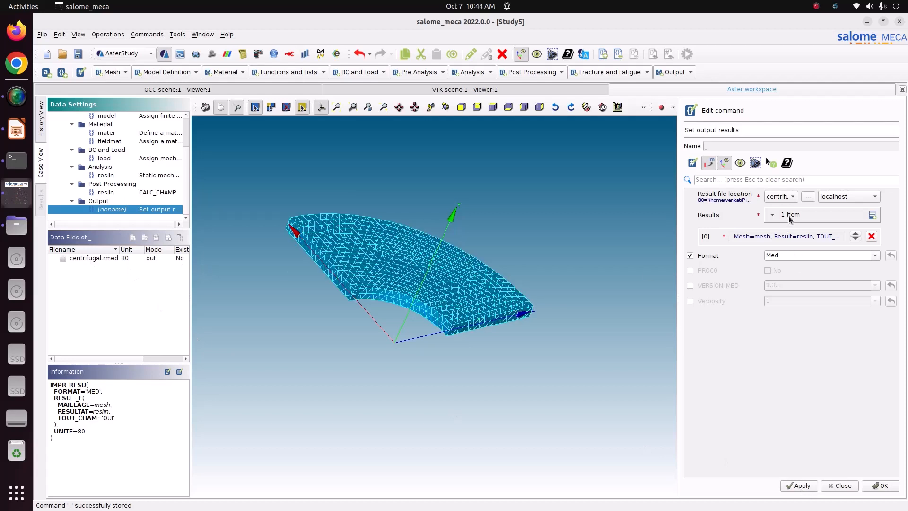
left_click(769, 236)
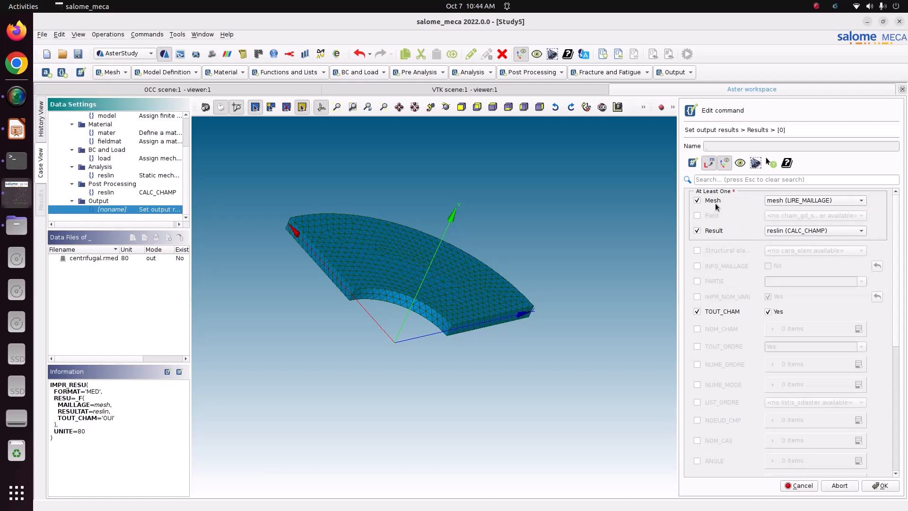
left_click(785, 231)
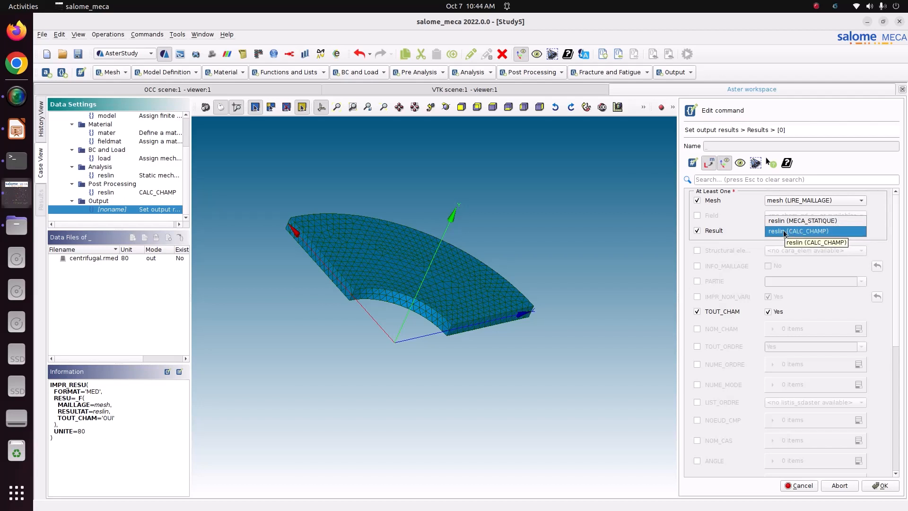
left_click(785, 231)
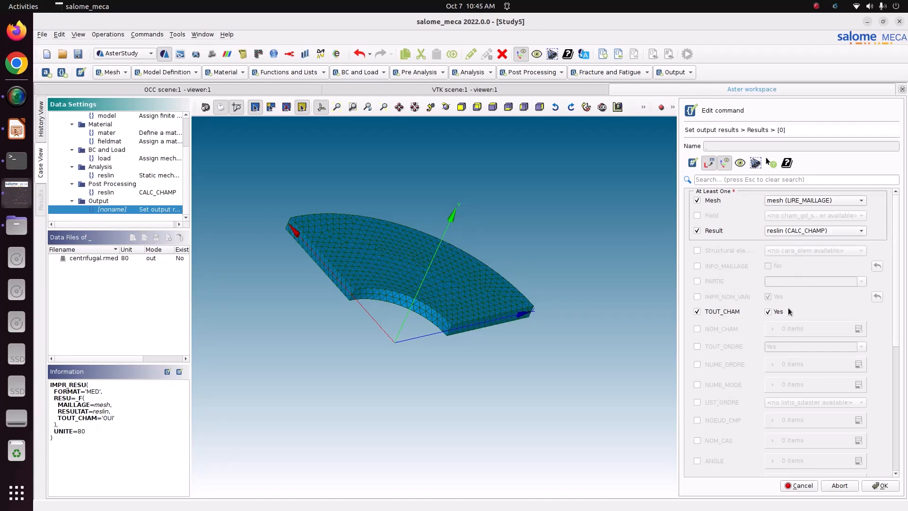
left_click(890, 486)
left_click(881, 486)
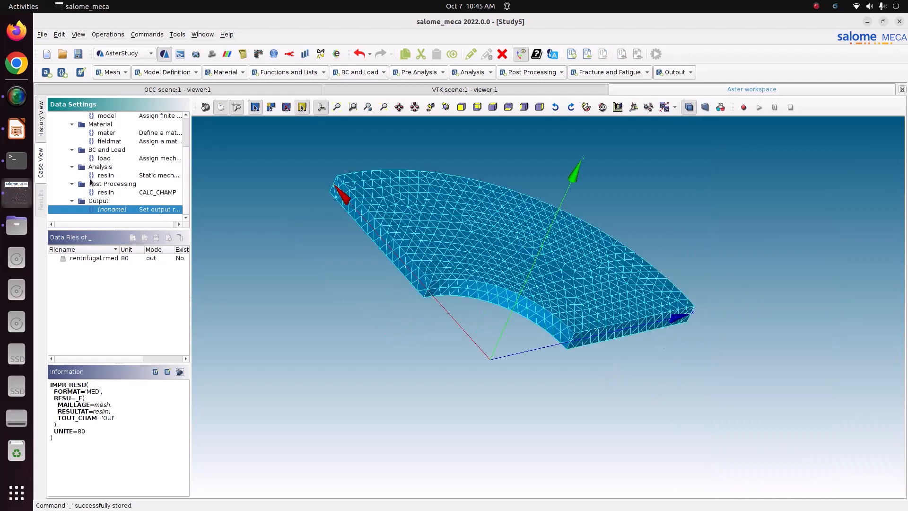
Include Stage_1 of CurrentCase in the run and set the run status to auto refresh every 5s.
scroll(90, 180, "up", 4)
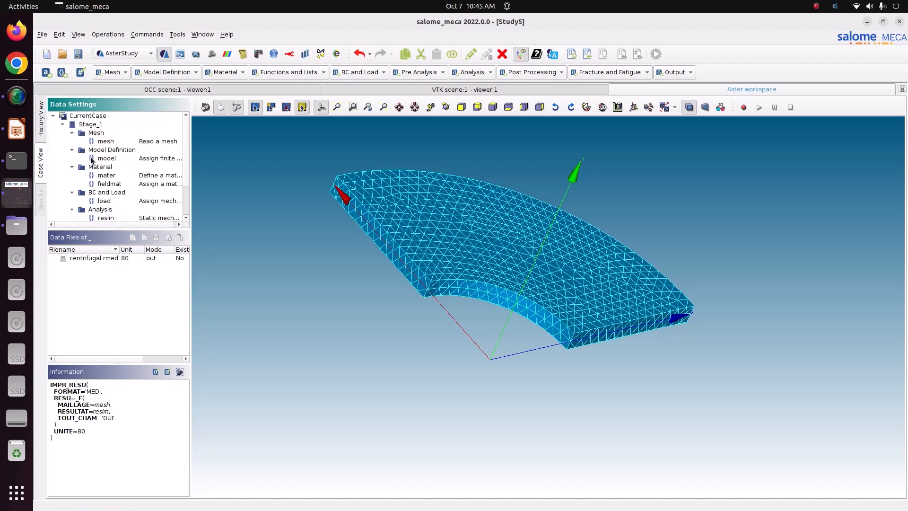
left_click(42, 123)
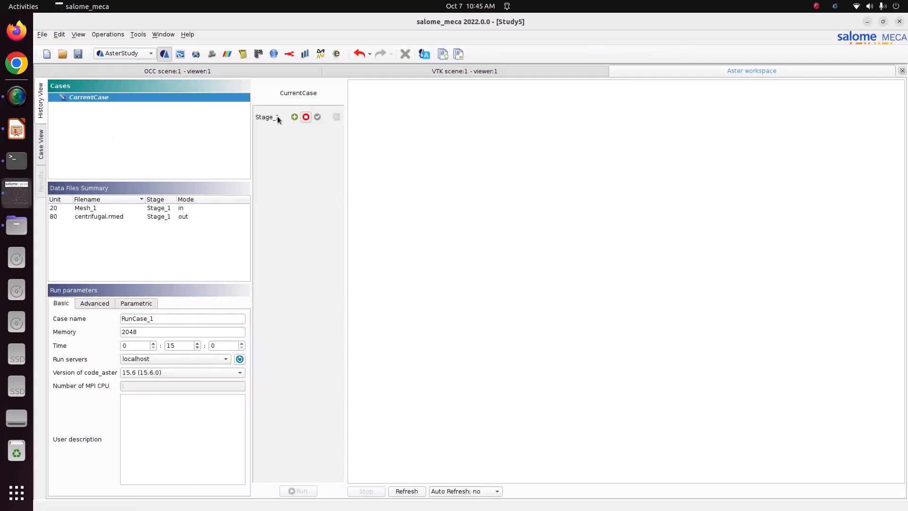
left_click(293, 117)
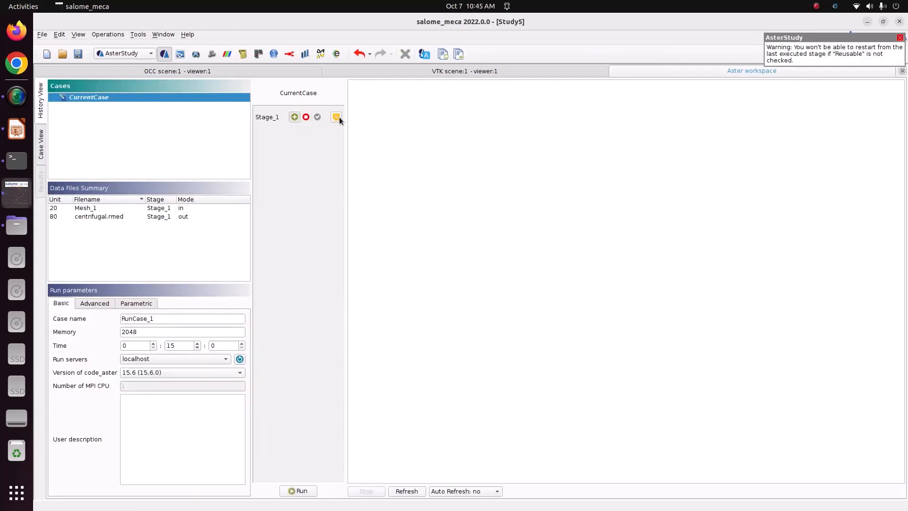
left_click(475, 490)
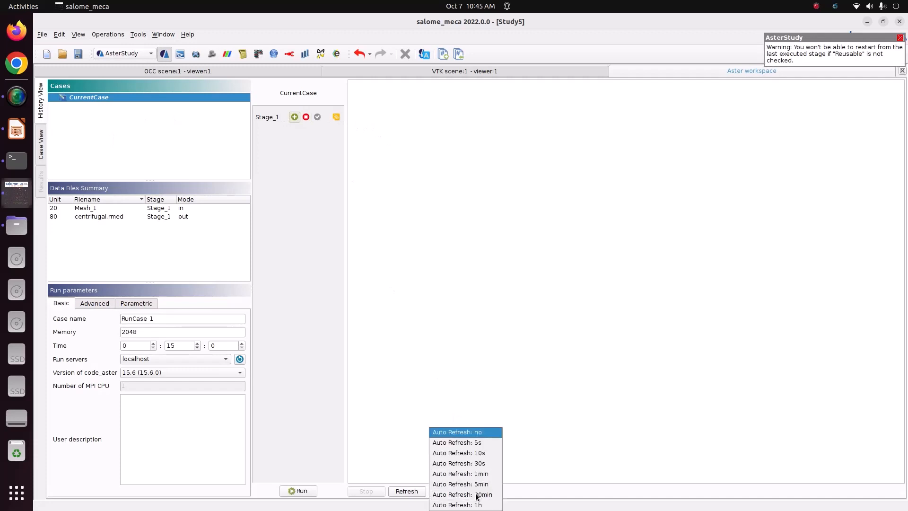
left_click(487, 448)
Save the study as required for execution, and run the case RunCase_1.
left_click(299, 491)
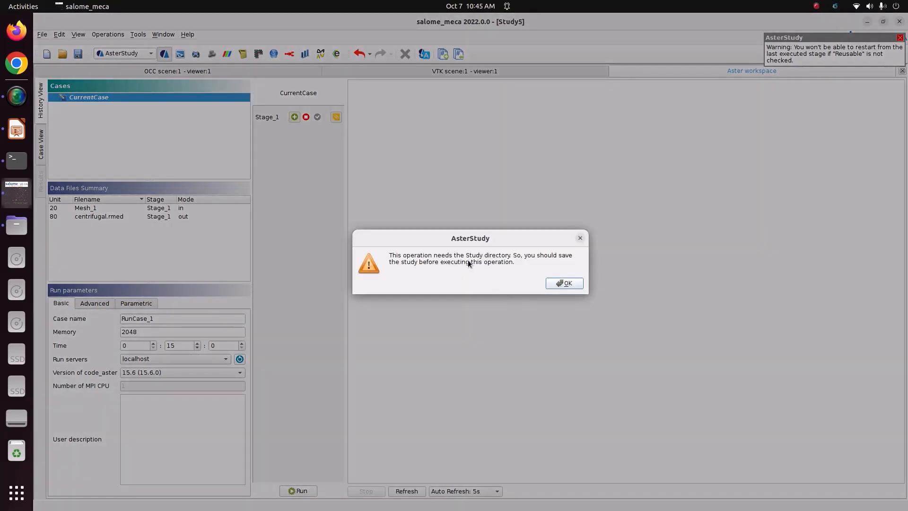
left_click(565, 283)
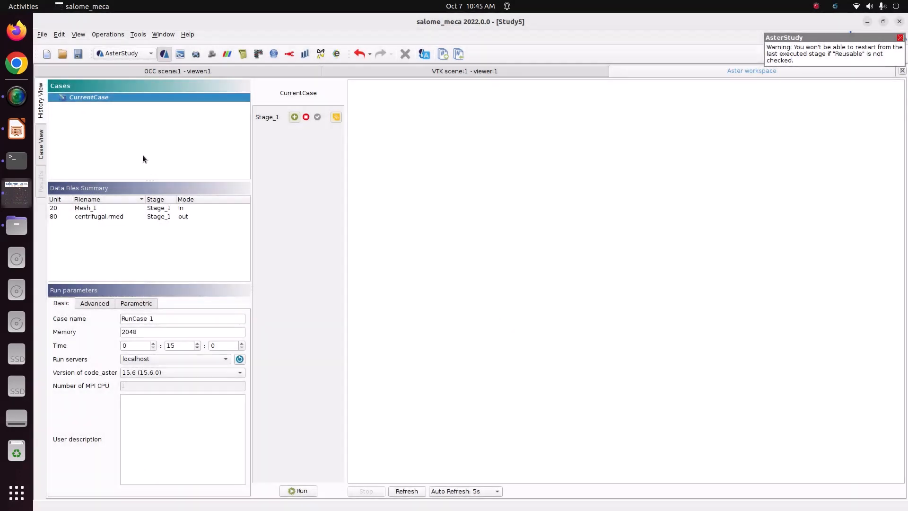
left_click(82, 55)
left_click(303, 492)
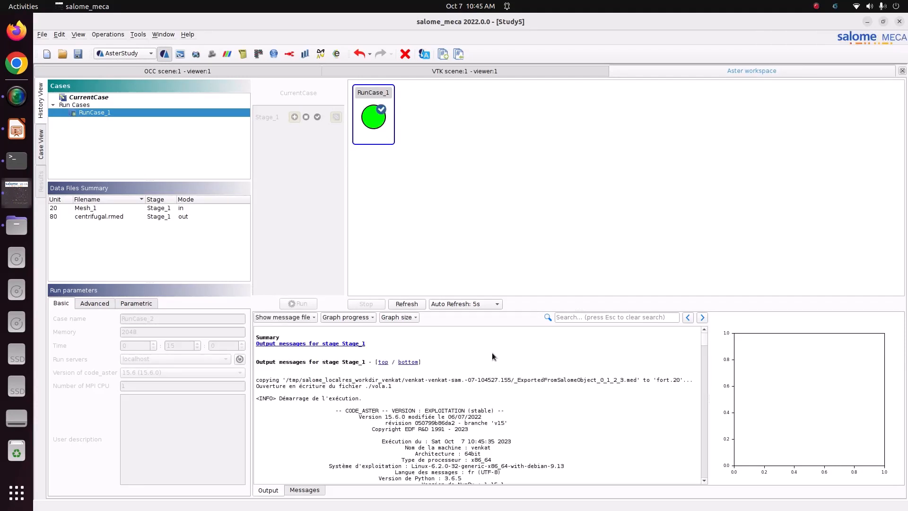
Examine the Stage_1 output messages for the job diagnostic and the IMPR_RESU and CALC_CHAMP command logs.
left_click_drag(705, 336, 702, 490)
left_click_drag(285, 428, 365, 436)
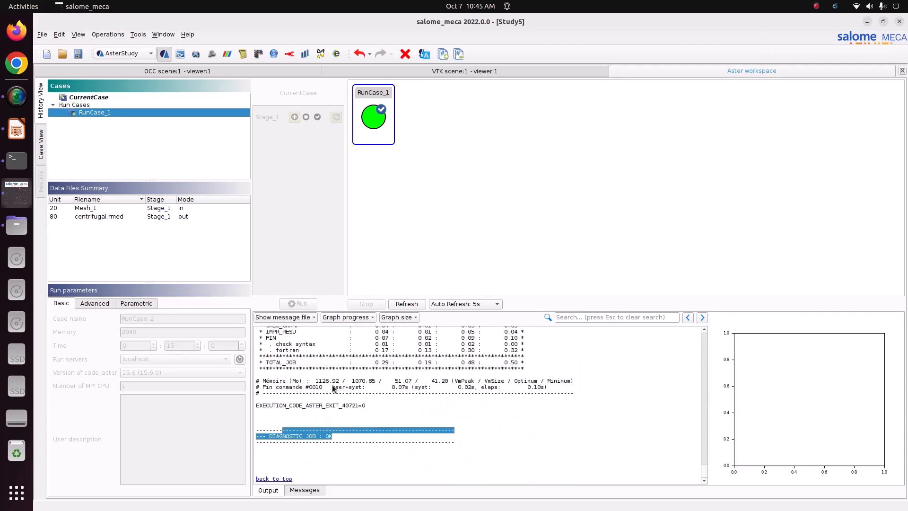
scroll(333, 388, "up", 5)
scroll(333, 387, "up", 10)
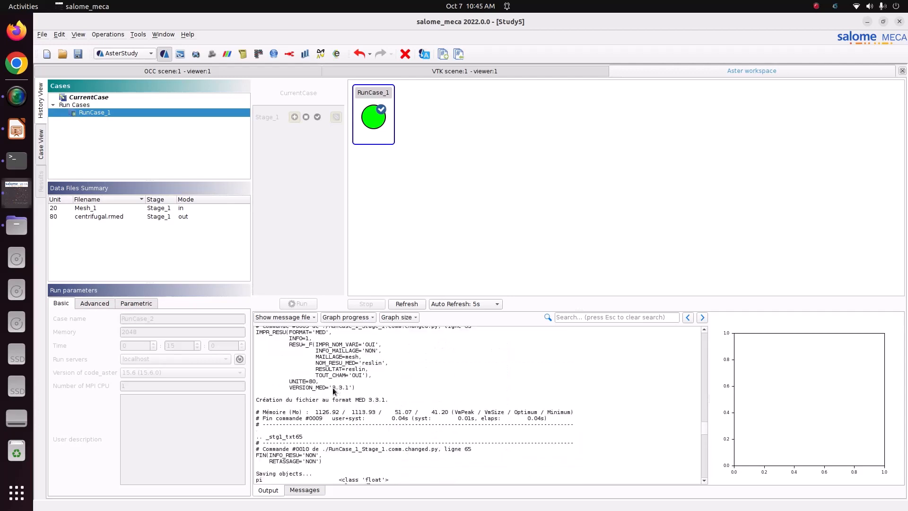
scroll(333, 387, "down", 2)
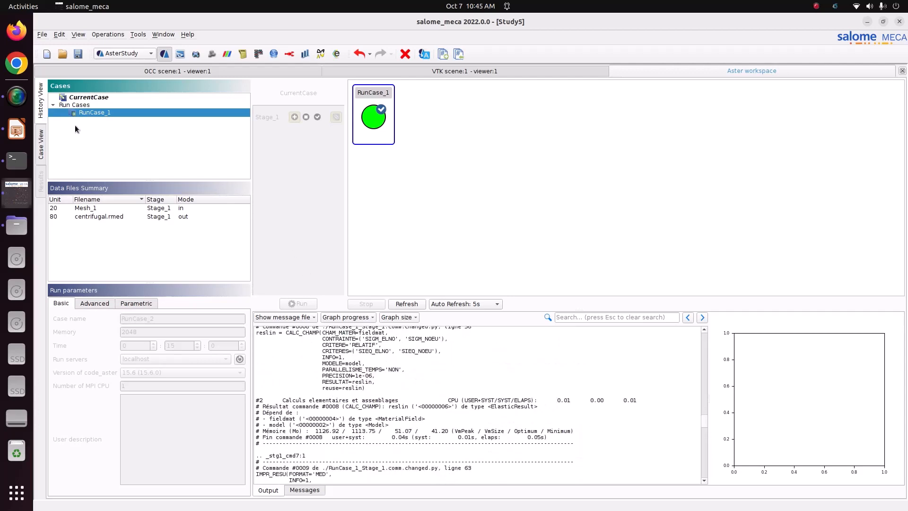
Switch to the ParaVIS module and bring up the file selection for loading results on the builtin server.
left_click(122, 58)
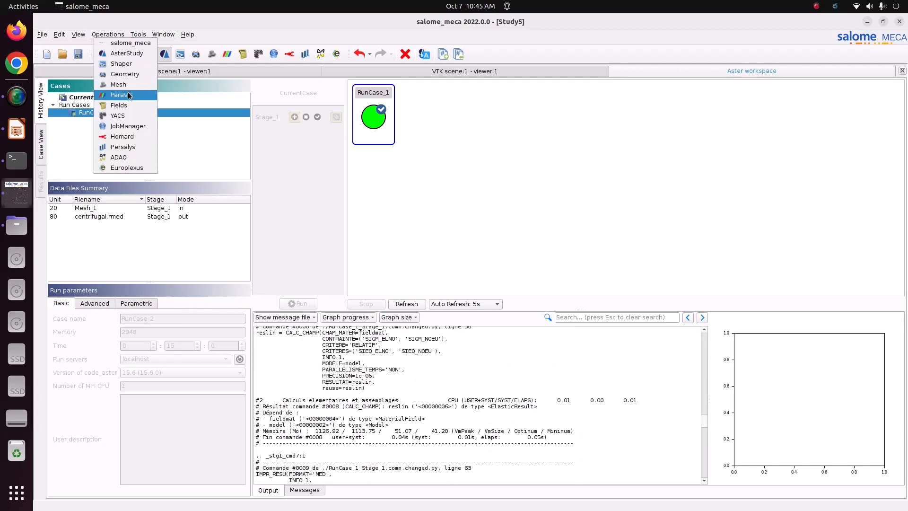
left_click(128, 93)
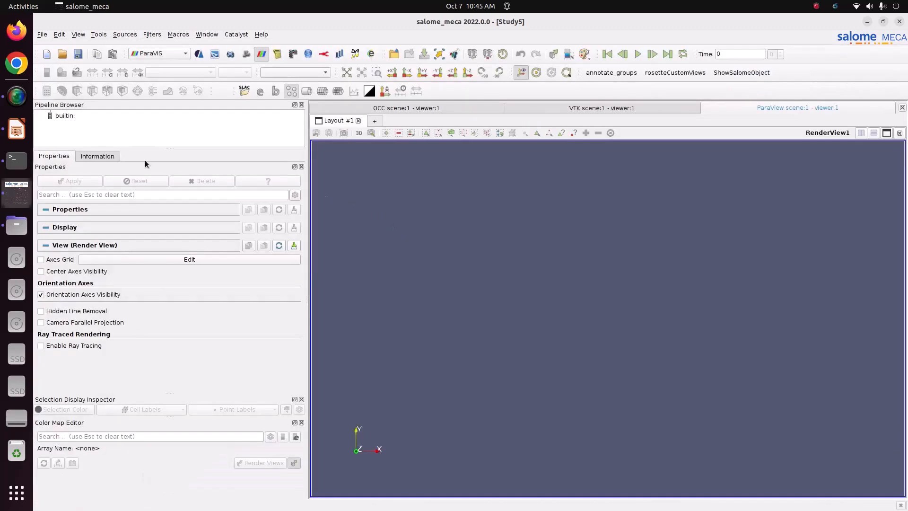
left_click(68, 119)
right_click(69, 122)
left_click(82, 127)
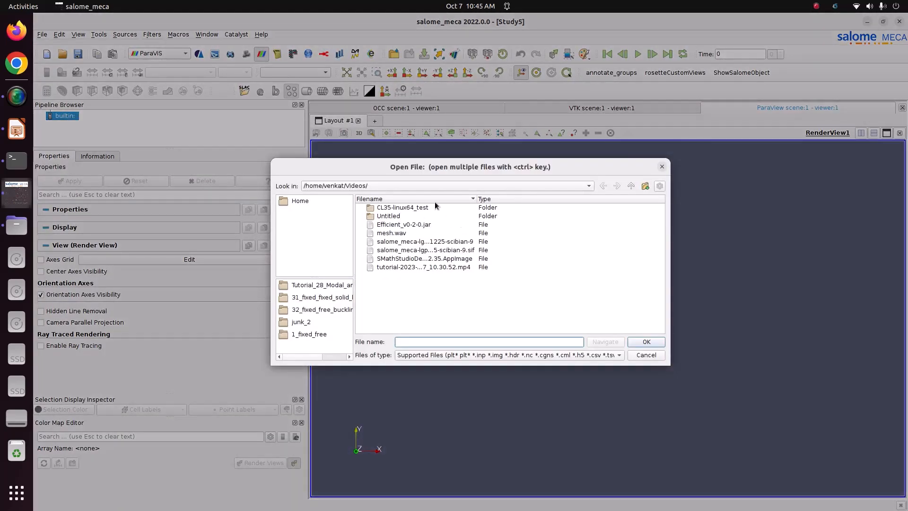
Load centrifugal.rmed from Pictures/CODE_ASTER/Tutorial_30_rotating_disc with its preselected result fields.
left_click(396, 189)
left_click(373, 171)
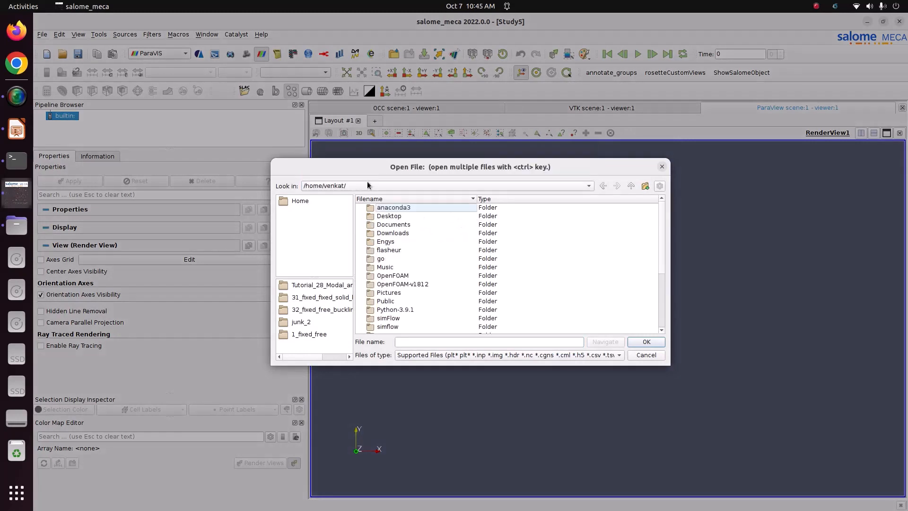
double_click(392, 293)
double_click(386, 210)
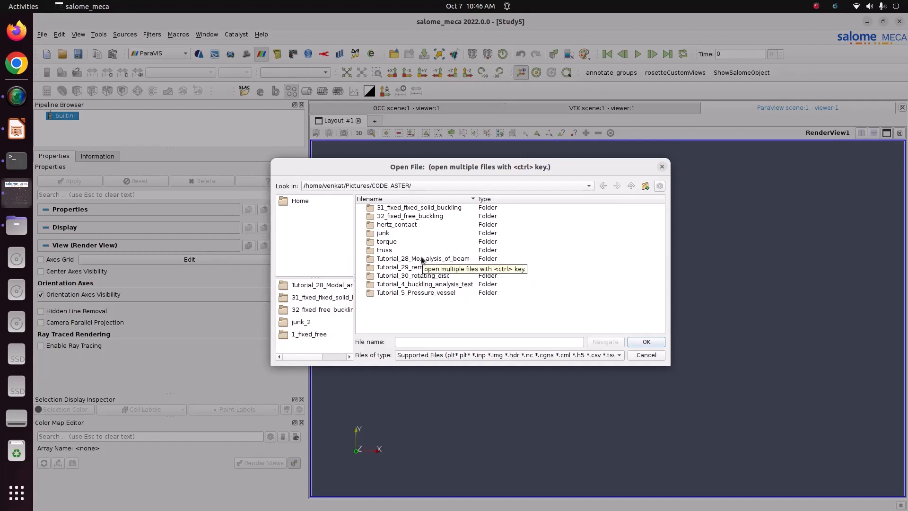
double_click(440, 275)
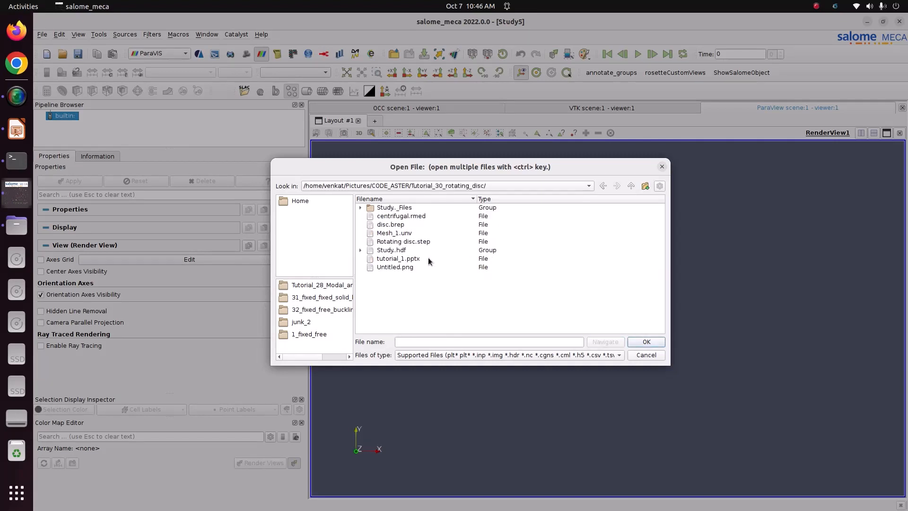
left_click(404, 216)
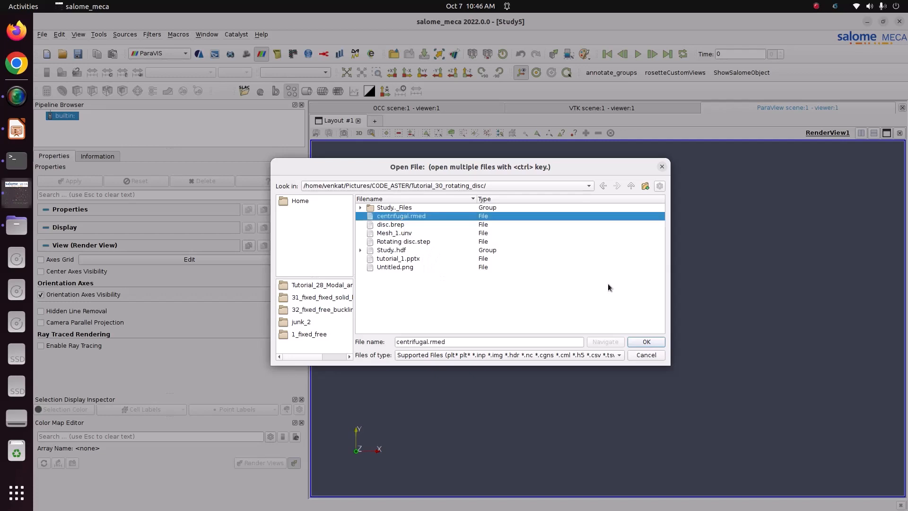
left_click(645, 342)
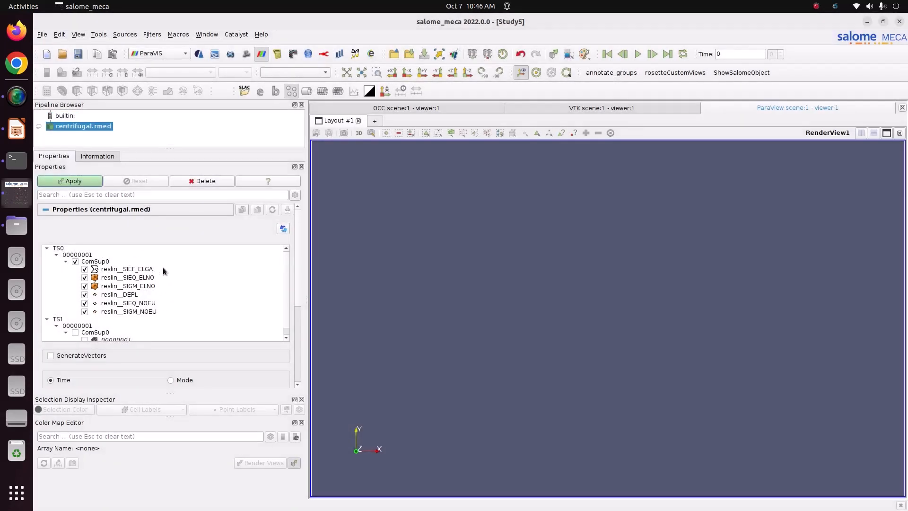
left_click(90, 180)
Orient the disc sector in perspective and colour it by the displacement field reslin__DEPL.
left_click_drag(635, 284, 729, 331)
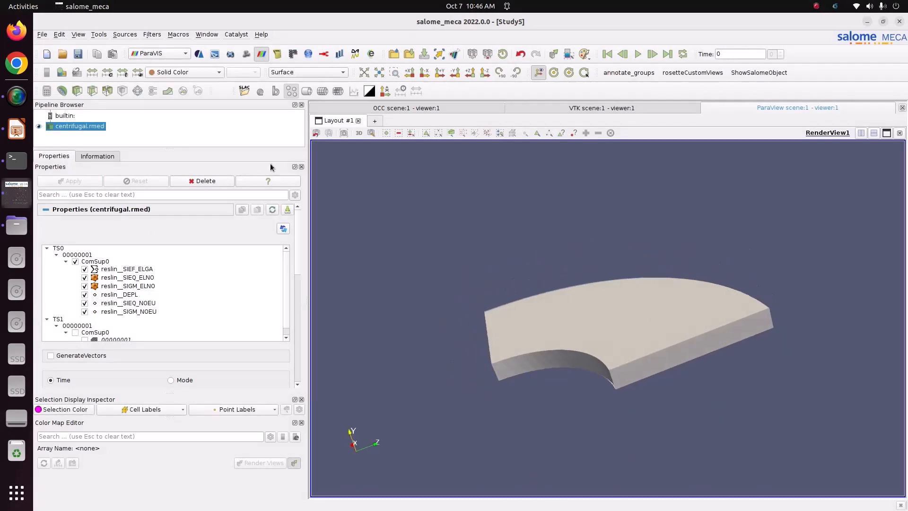
left_click(173, 73)
left_click(184, 94)
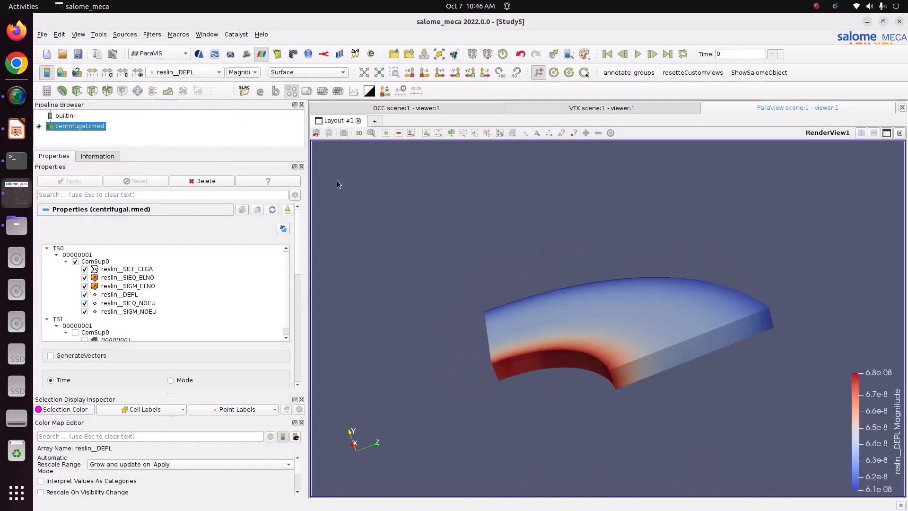
View the disc's DY, DX and DZ displacement components one after another, and return to the magnitude.
left_click(250, 74)
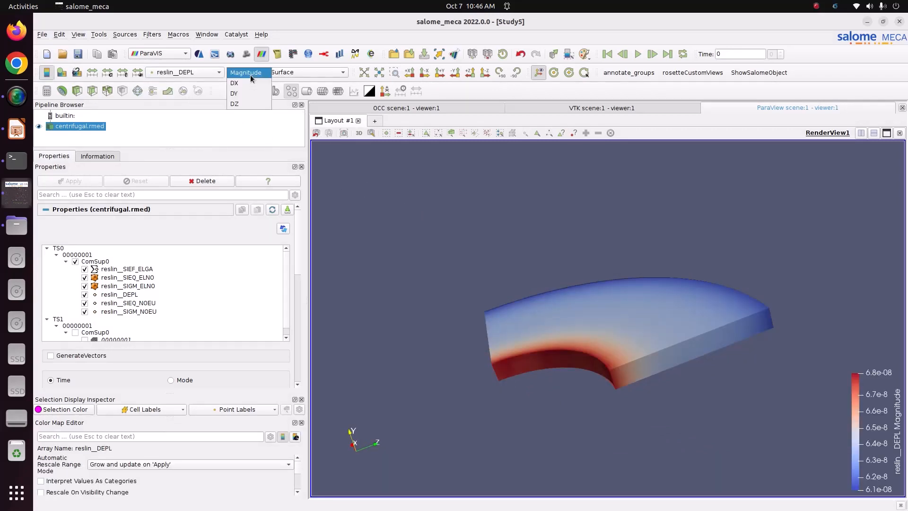
left_click(235, 93)
left_click_drag(511, 303, 569, 285)
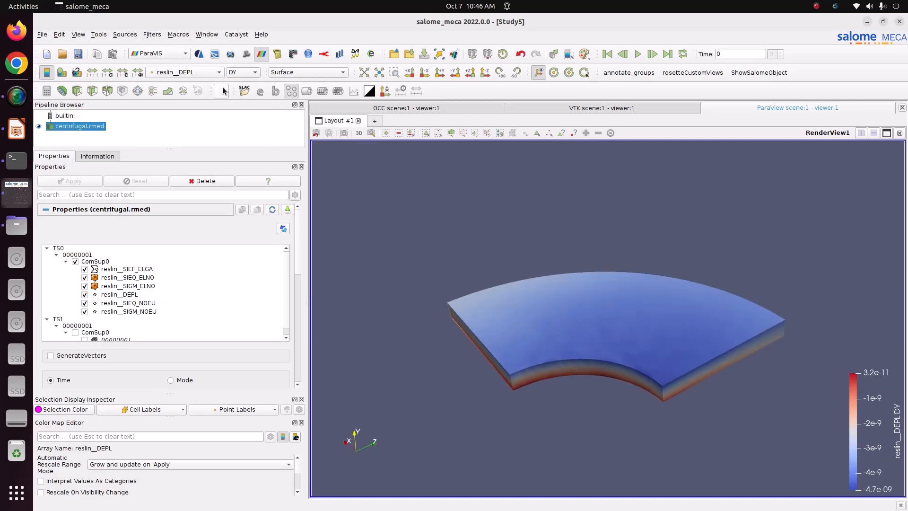
left_click(241, 73)
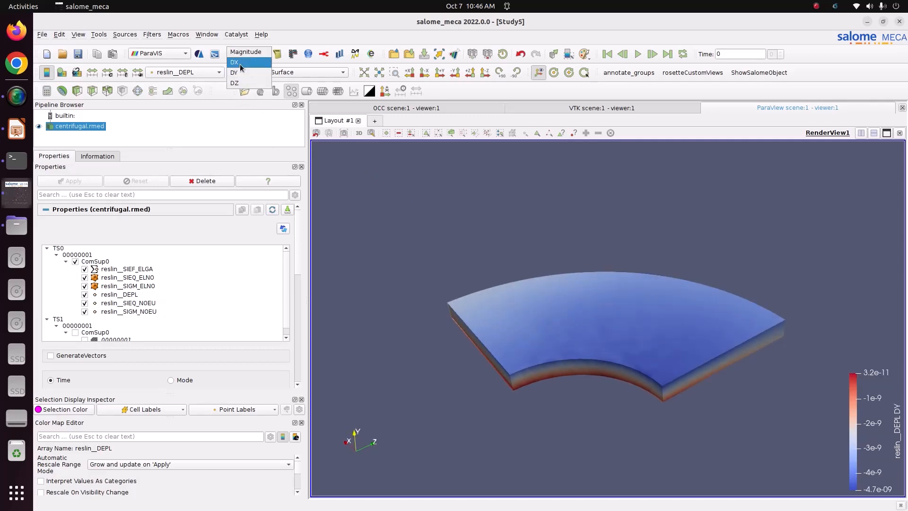
left_click(240, 64)
left_click(242, 73)
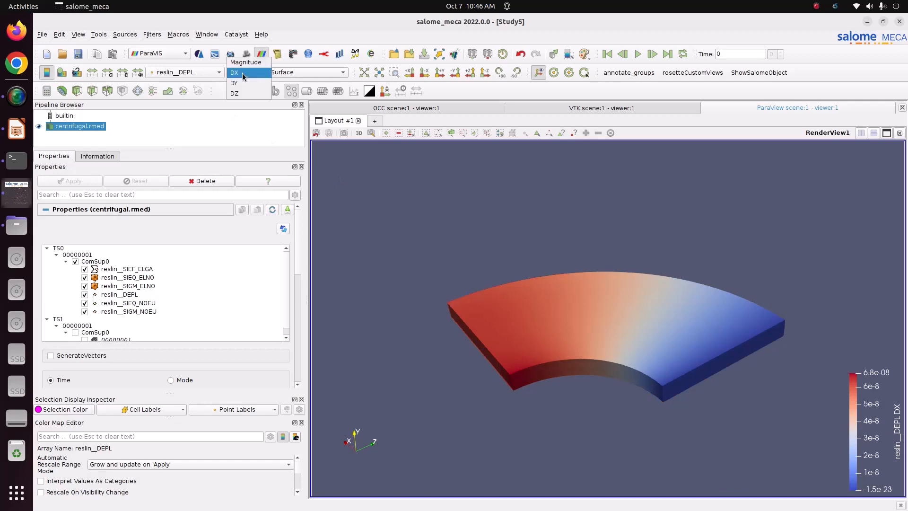
left_click(242, 93)
left_click(246, 73)
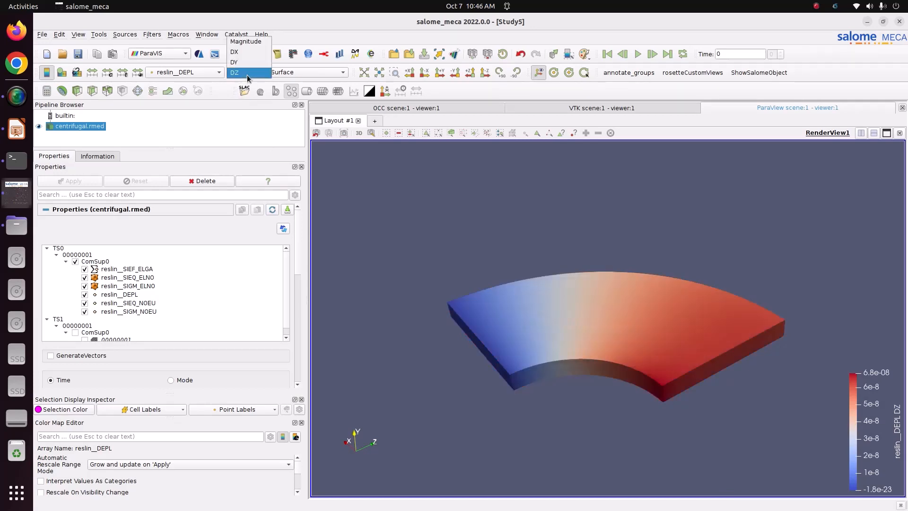
left_click(248, 43)
left_click_drag(443, 256, 456, 246)
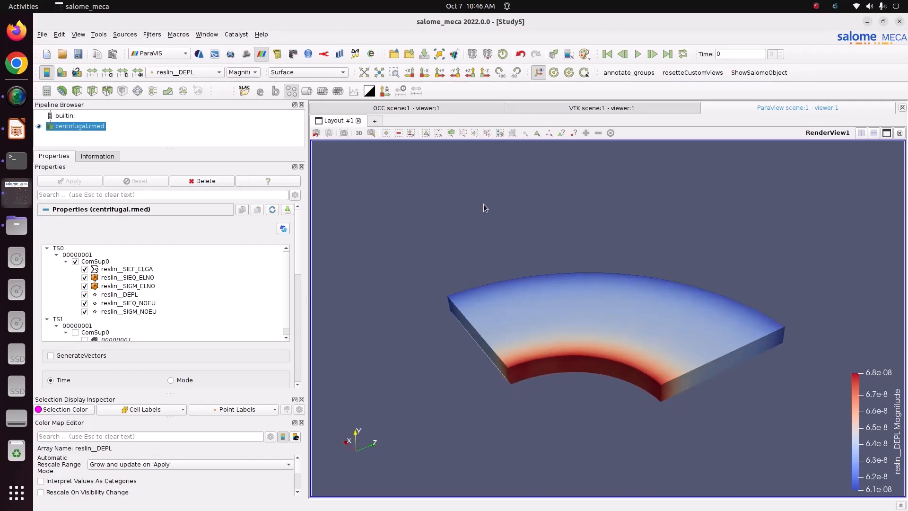
Review the DX and DY displacement plots again, and restore the reslin__DEPL magnitude display.
left_click(257, 71)
left_click(252, 80)
left_click(253, 72)
left_click(252, 83)
mouse_move(484, 316)
left_mouse_down()
mouse_move(472, 206)
mouse_move(490, 308)
left_mouse_up()
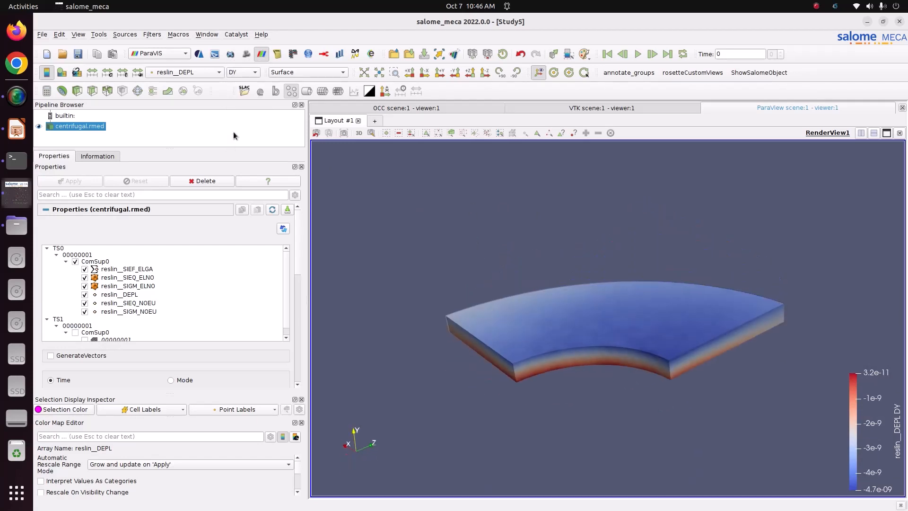
left_click(248, 74)
left_click(247, 51)
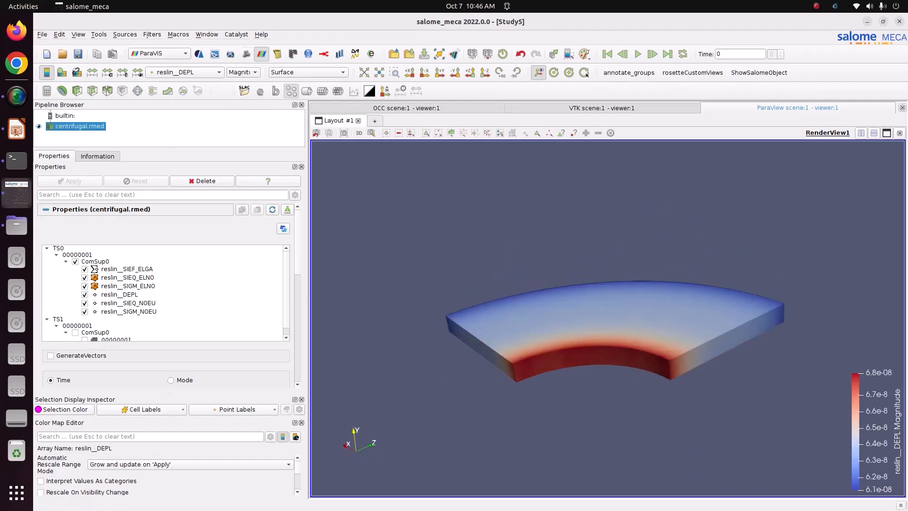
left_click_drag(642, 239, 648, 258)
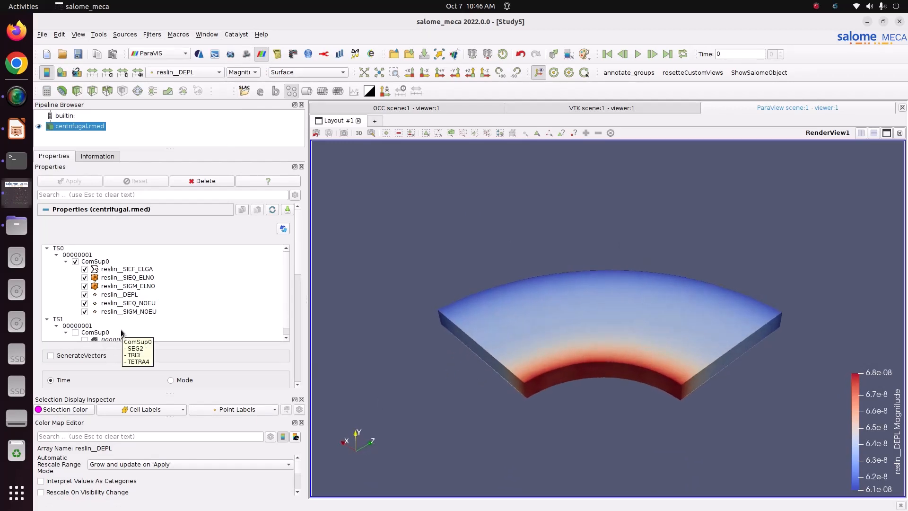
Colour the disc sector by the VMIS component of reslin__SIEQ_NOEU and move the colour legend to the opposite, upper corner of the view.
left_click(167, 74)
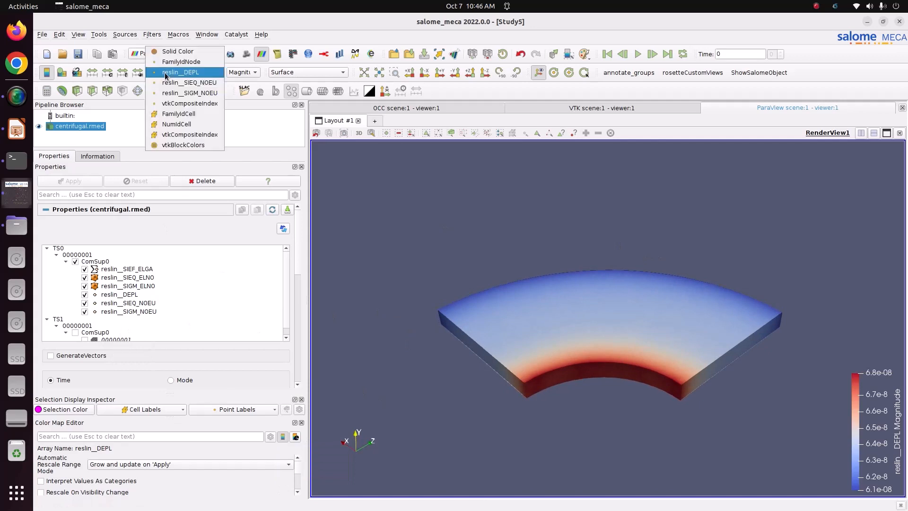
left_click(205, 82)
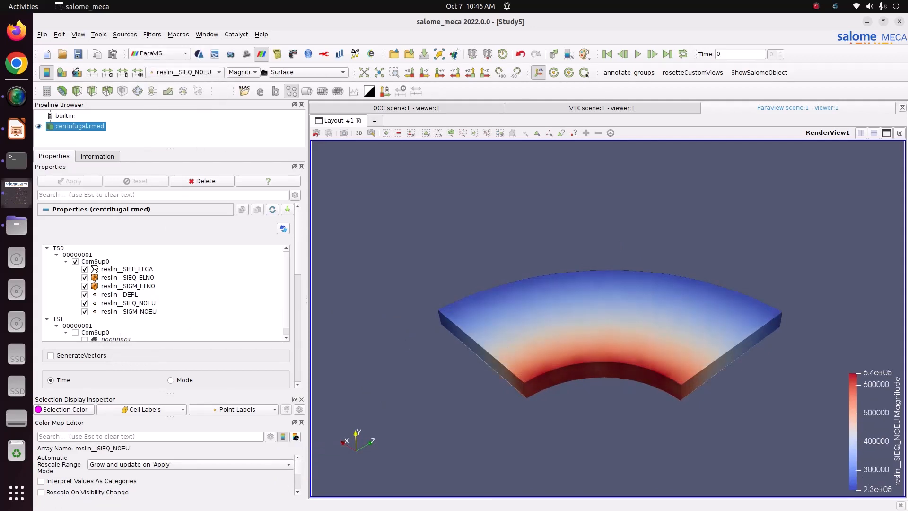
left_click(227, 73)
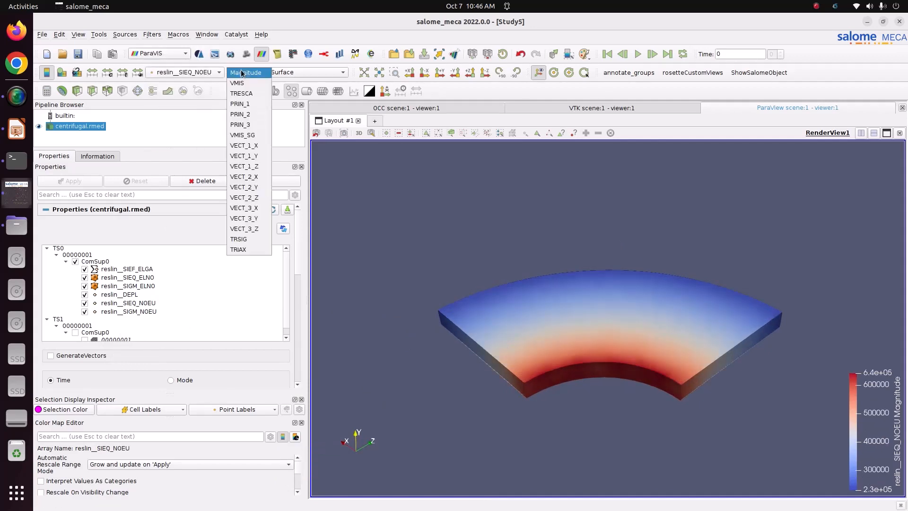
left_click(250, 82)
mouse_move(509, 339)
left_mouse_down()
mouse_move(448, 382)
mouse_move(513, 323)
mouse_move(502, 355)
mouse_move(509, 347)
left_mouse_up()
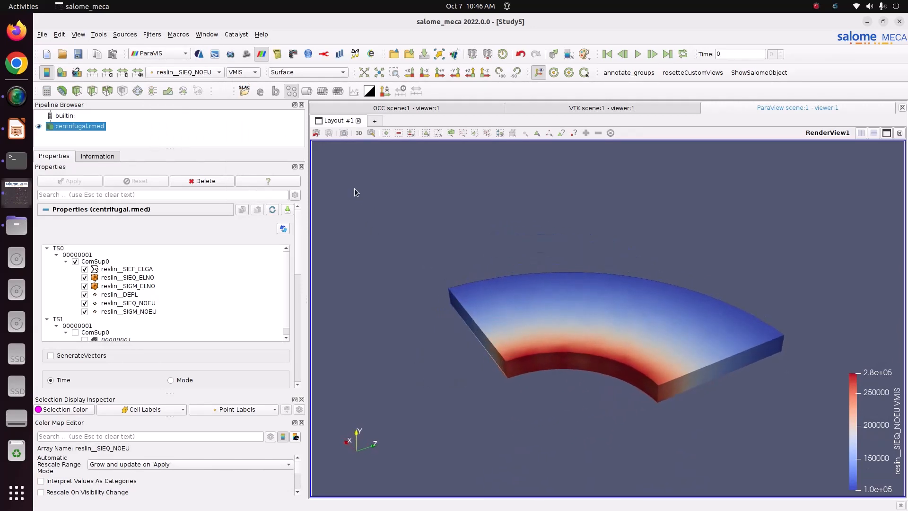
mouse_move(866, 424)
left_mouse_down()
mouse_move(525, 215)
mouse_move(387, 185)
mouse_move(277, 190)
mouse_move(871, 289)
mouse_move(378, 353)
mouse_move(334, 237)
mouse_move(360, 210)
left_mouse_up()
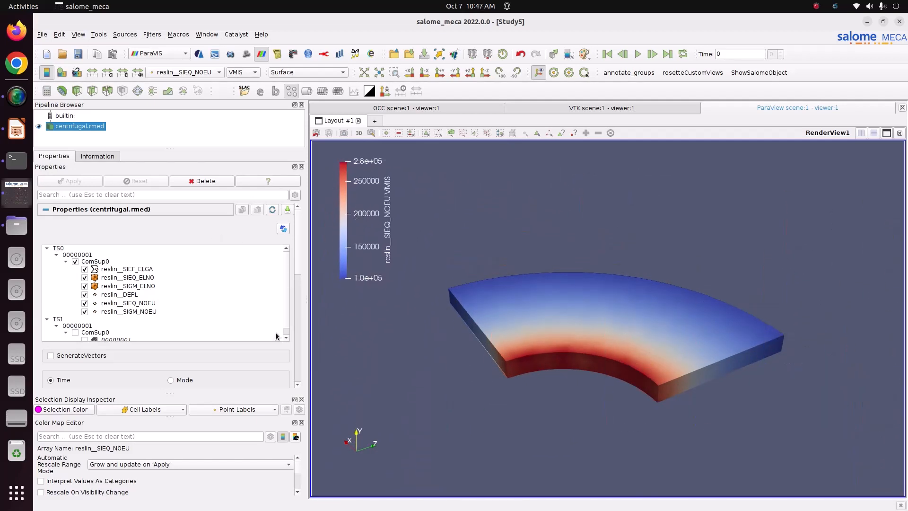
Apply the Blue to Red Rainbow colour preset from the Rainbow group to the stress plot.
scroll(297, 473, "down", 3)
scroll(298, 473, "up", 3)
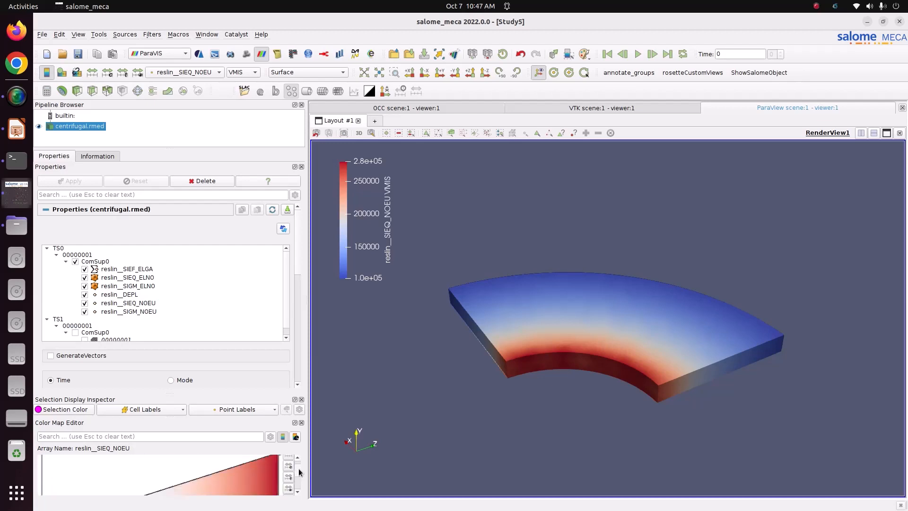
left_click(288, 481)
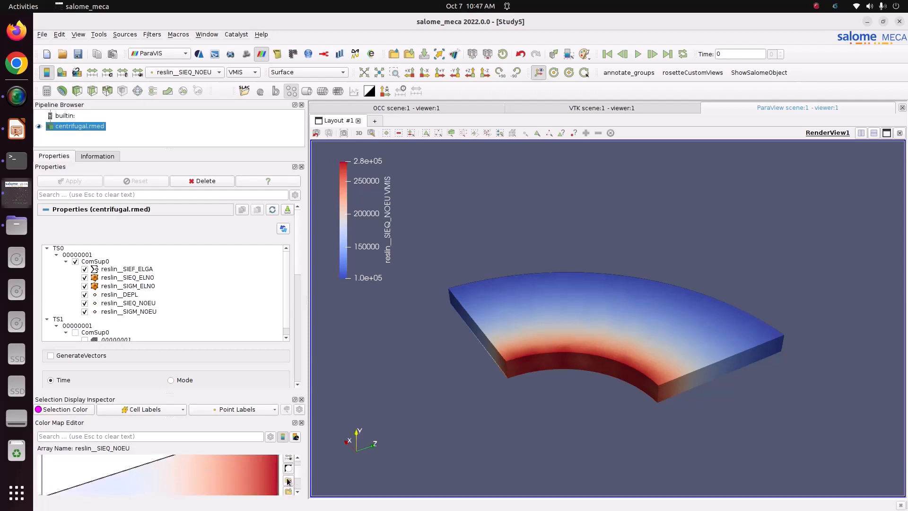
left_click(592, 131)
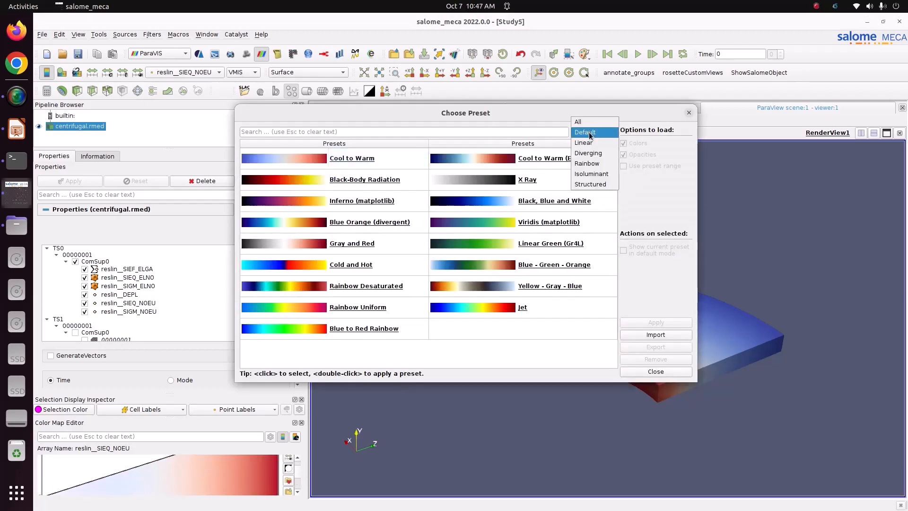
left_click(597, 163)
left_click(558, 188)
left_click(641, 322)
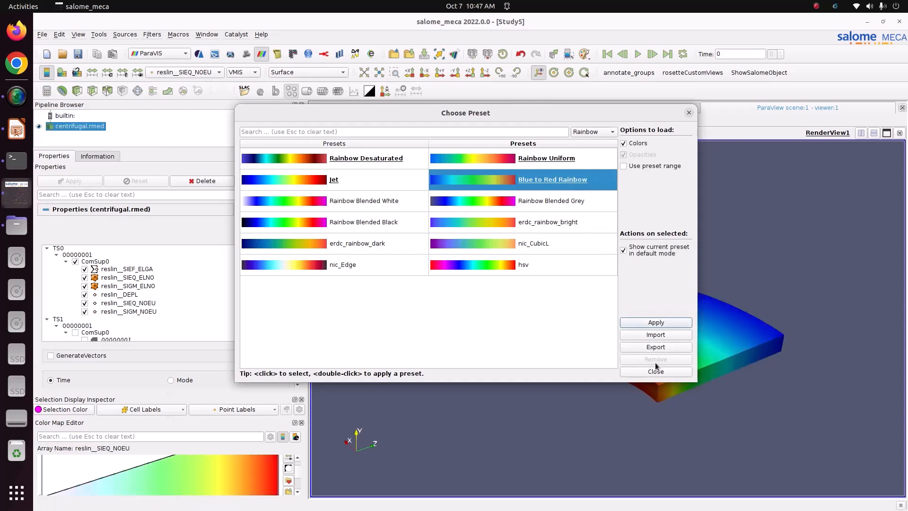
left_click(655, 371)
Set the discretized colour map to 12 table values and shift the legend slightly away from the disc sector.
scroll(300, 480, "down", 5)
double_click(247, 474)
type("12")
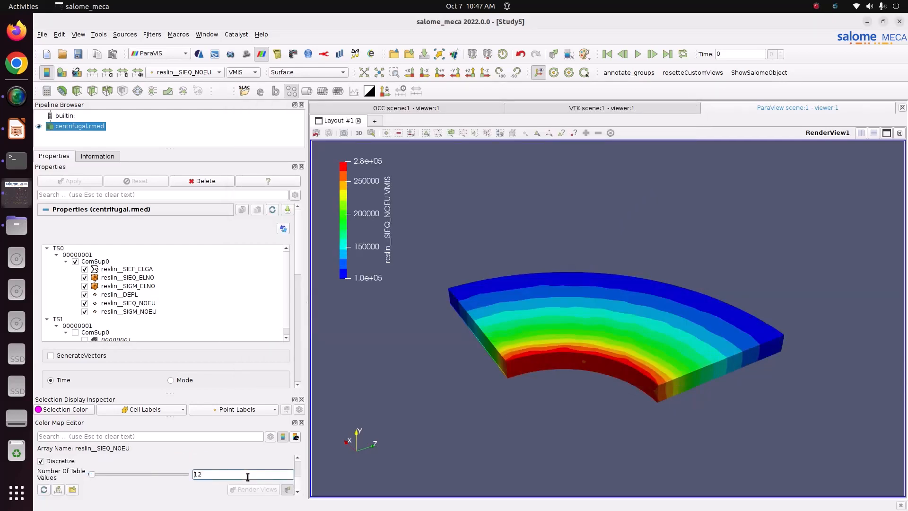
left_click_drag(473, 369, 514, 388)
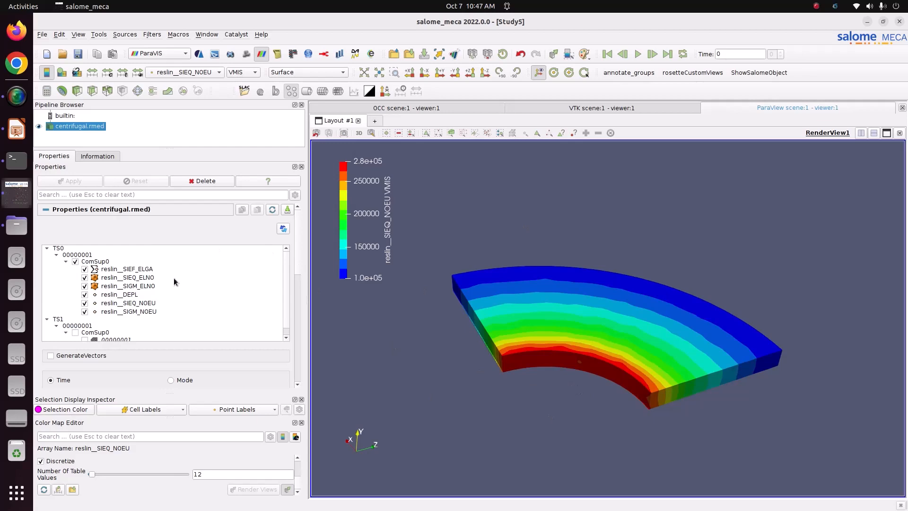
scroll(528, 362, "up", 4)
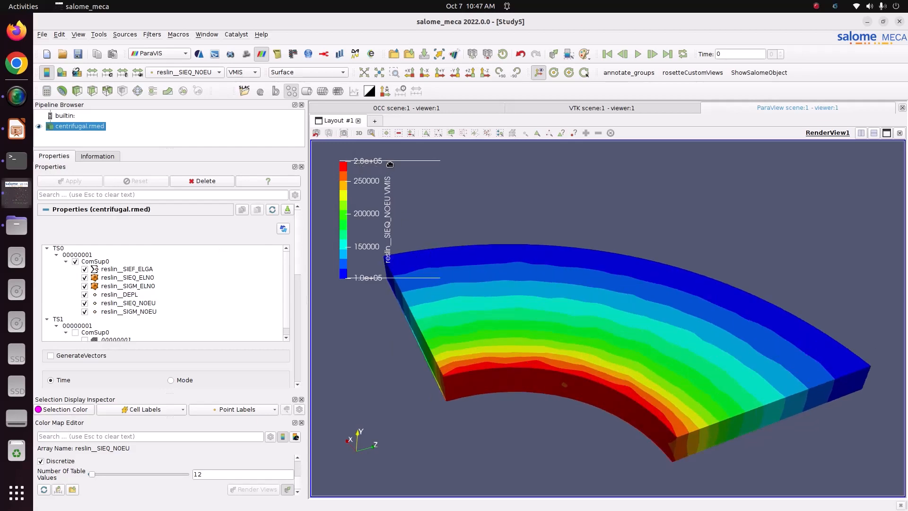
left_click_drag(390, 165, 378, 175)
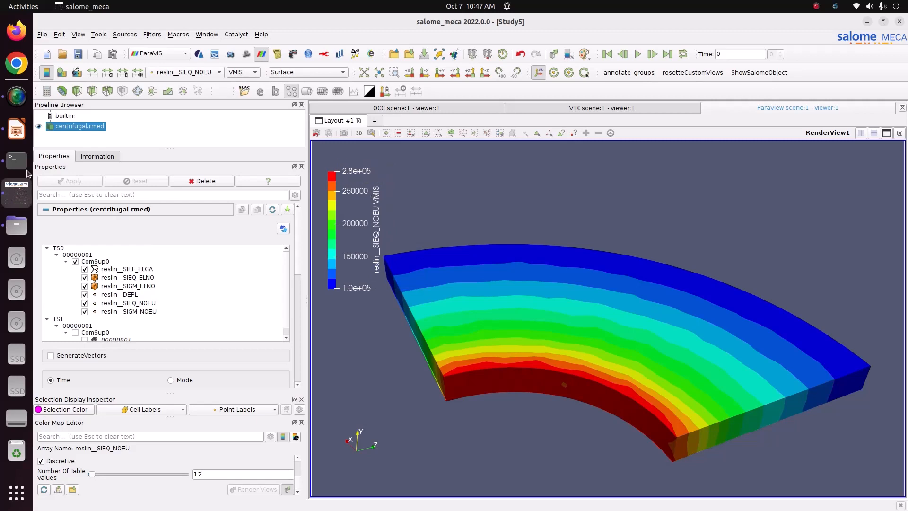
Check the analytical hoop stress calculation on slide 3 in LibreOffice Impress, and return to salome_meca to compare it with the von Mises plot.
left_click(28, 140)
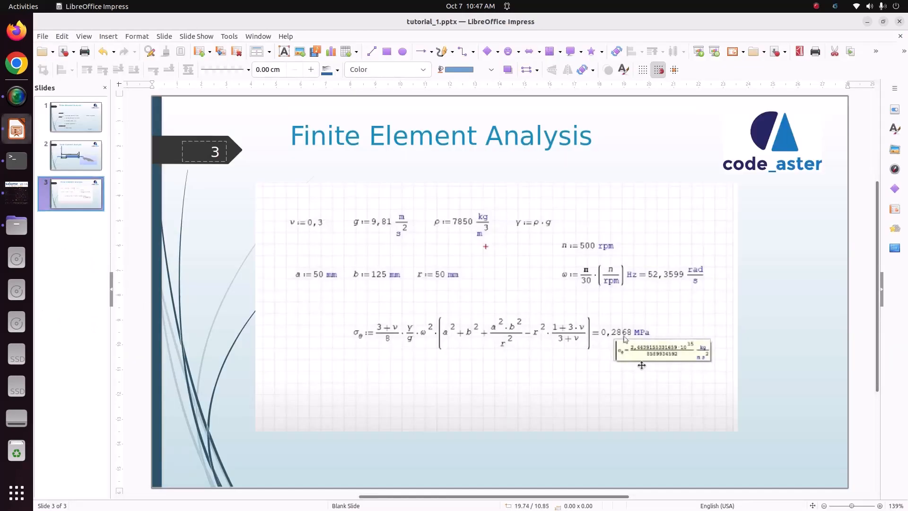
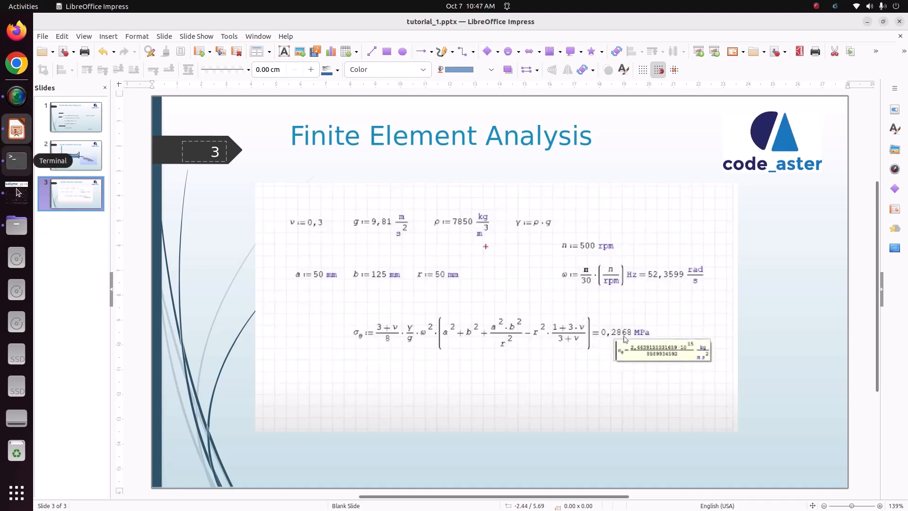
left_click(17, 191)
scroll(575, 334, "down", 5)
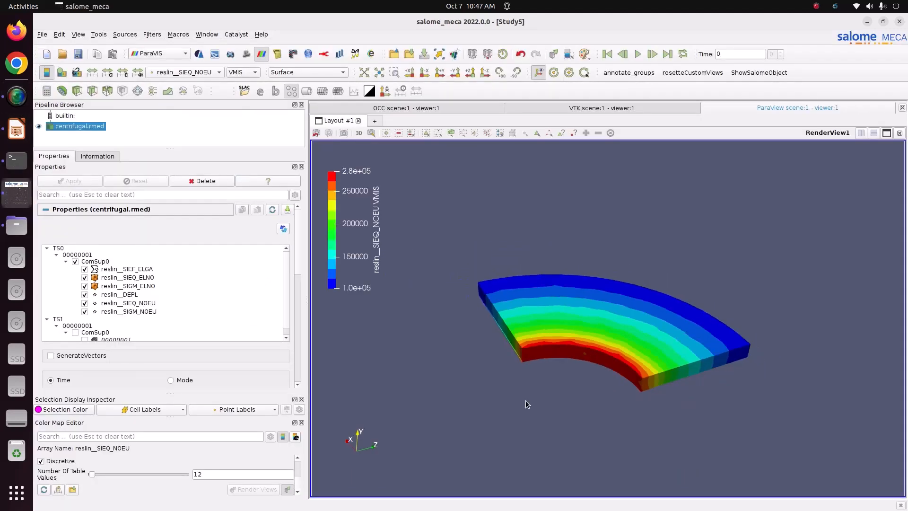
scroll(468, 419, "up", 1)
scroll(461, 423, "down", 2)
scroll(457, 426, "up", 1)
scroll(459, 389, "up", 2)
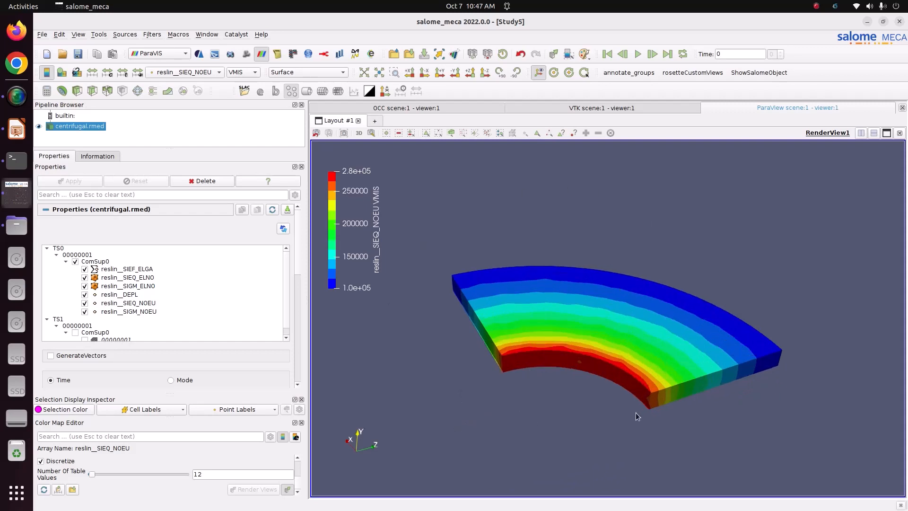
Search the filters for "reflec" and add a Reflect filter to the centrifugal.rmed result.
scroll(641, 391, "down", 4)
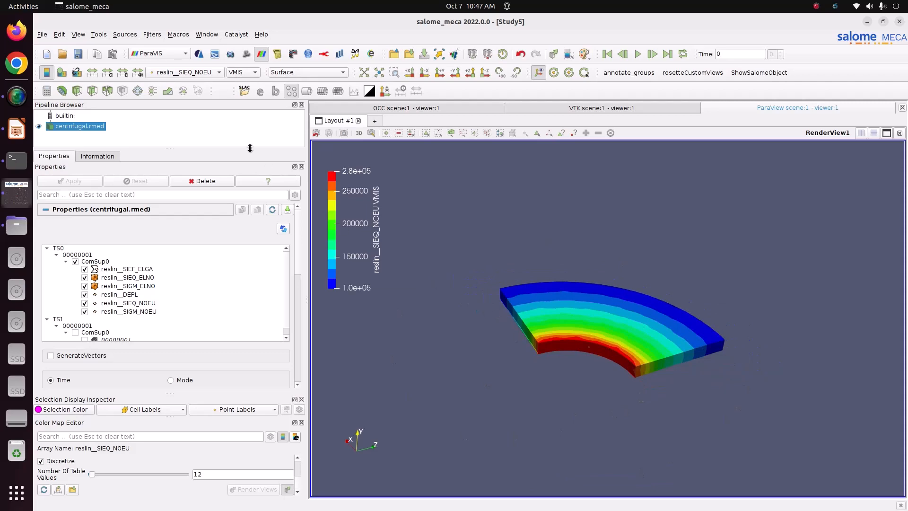
left_click(151, 35)
left_click(168, 44)
type("reflec")
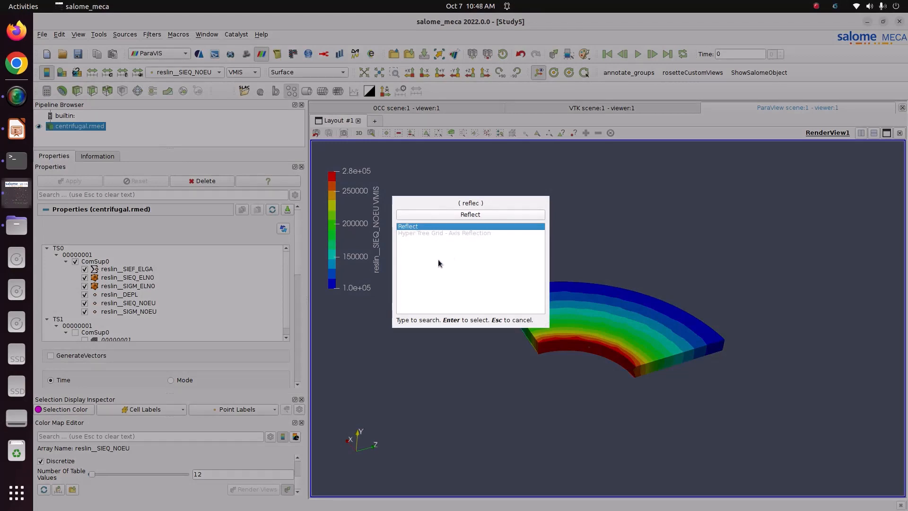
key("Return")
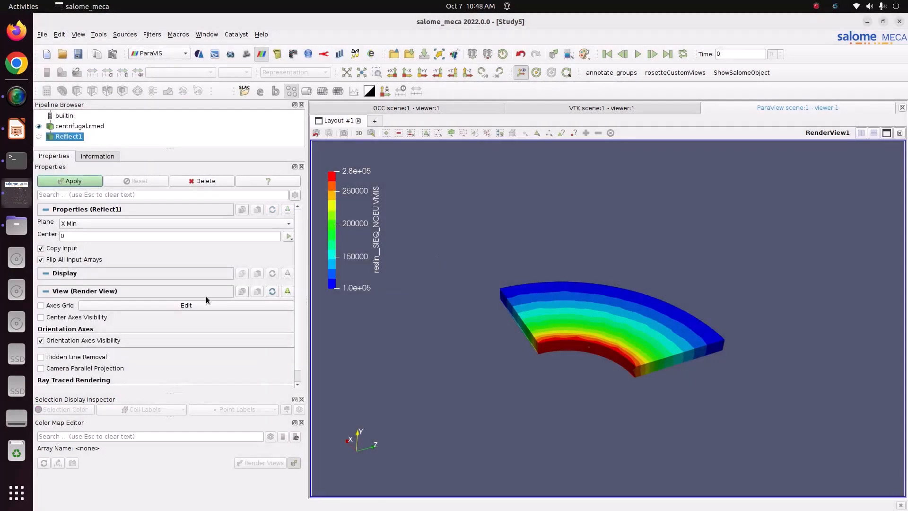
Set the first reflection's plane to Z and apply it to mirror the disc sector.
left_click_drag(546, 330, 535, 413)
left_click_drag(568, 359, 546, 337)
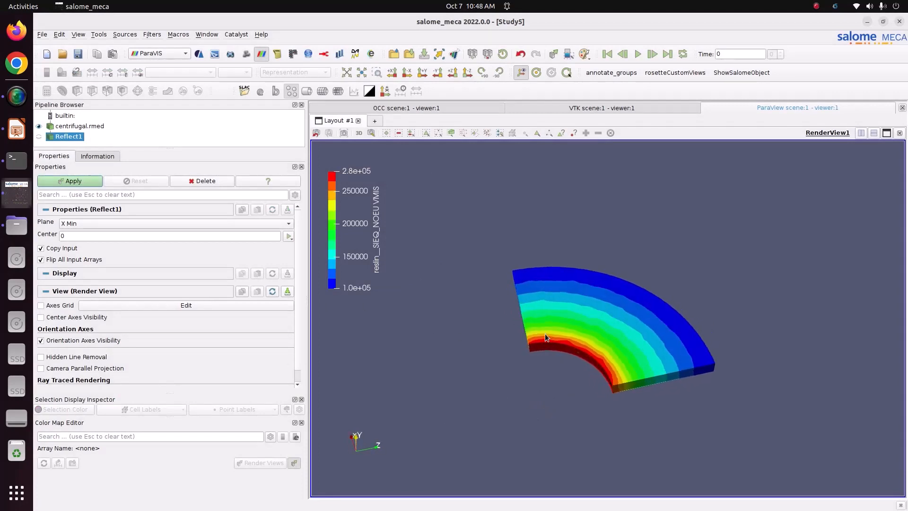
left_click_drag(522, 412, 352, 411)
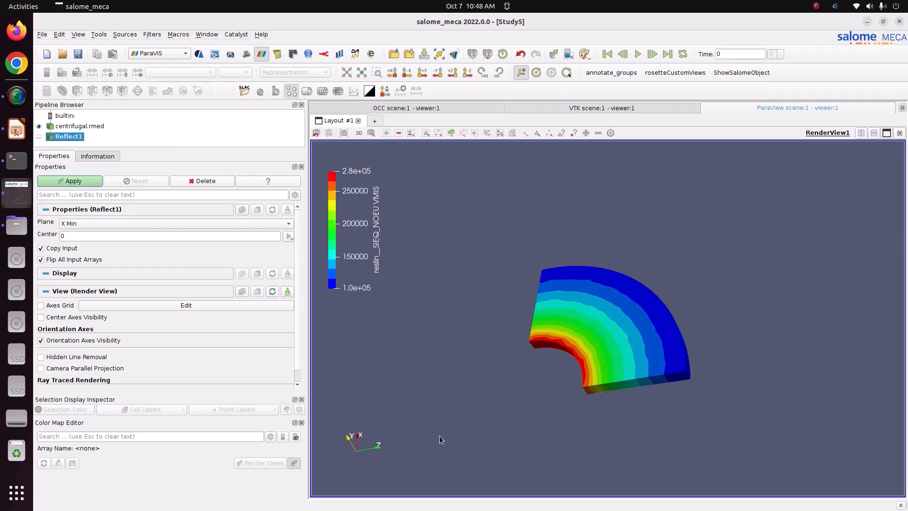
left_click(82, 224)
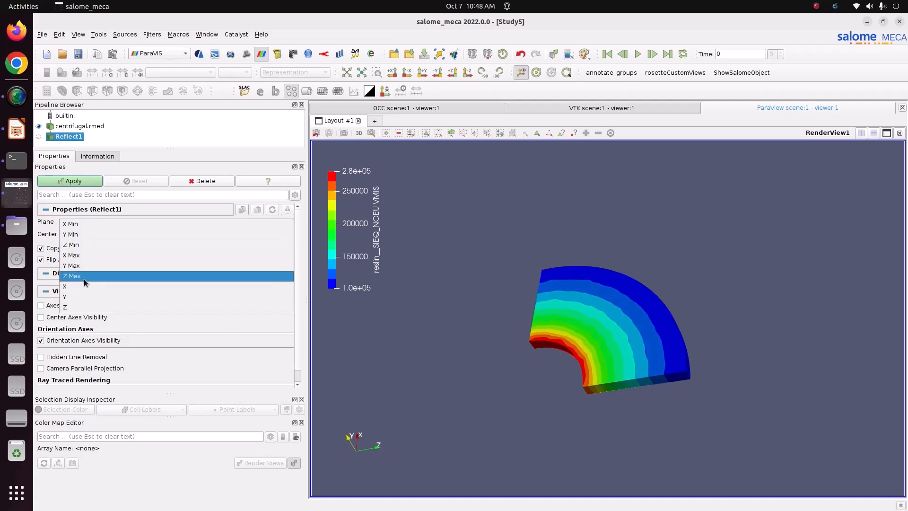
left_click(83, 308)
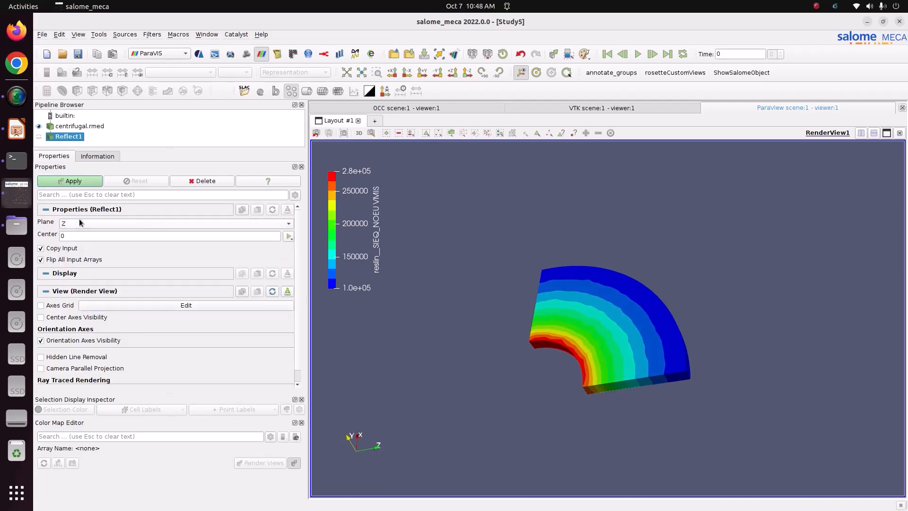
left_click(75, 182)
Examine the mirrored half disc's von Mises stress plot from several angles.
left_click_drag(552, 461, 701, 402)
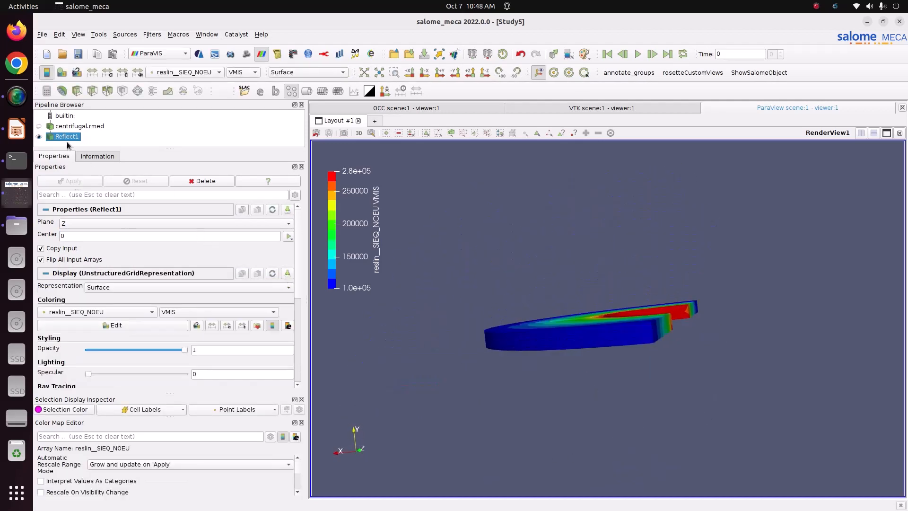
left_click_drag(492, 244, 523, 311)
scroll(524, 312, "up", 1)
scroll(524, 312, "down", 2)
scroll(523, 311, "down", 2)
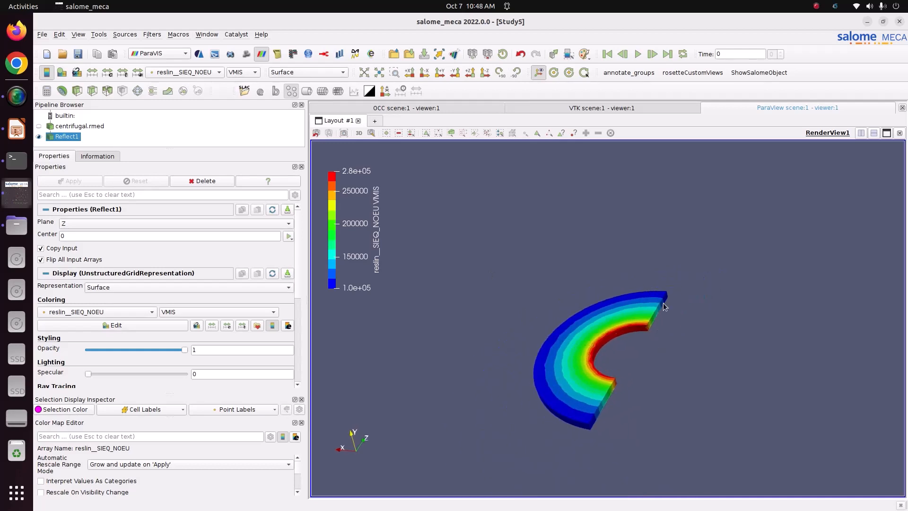
left_click_drag(439, 416, 514, 452)
left_click_drag(456, 385, 378, 431)
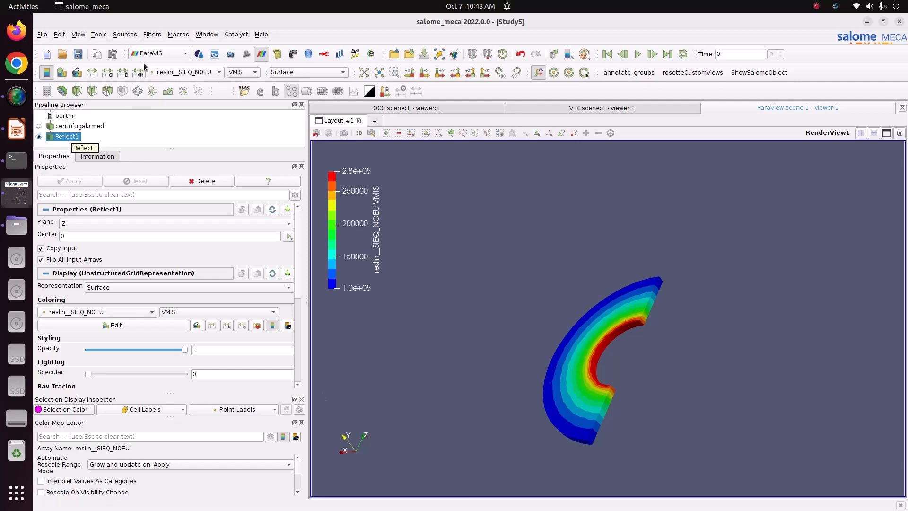
Add a second Reflect filter to the half disc with plane X and apply it to form the full disc.
left_click(151, 35)
key("Escape")
key("ctrl+space")
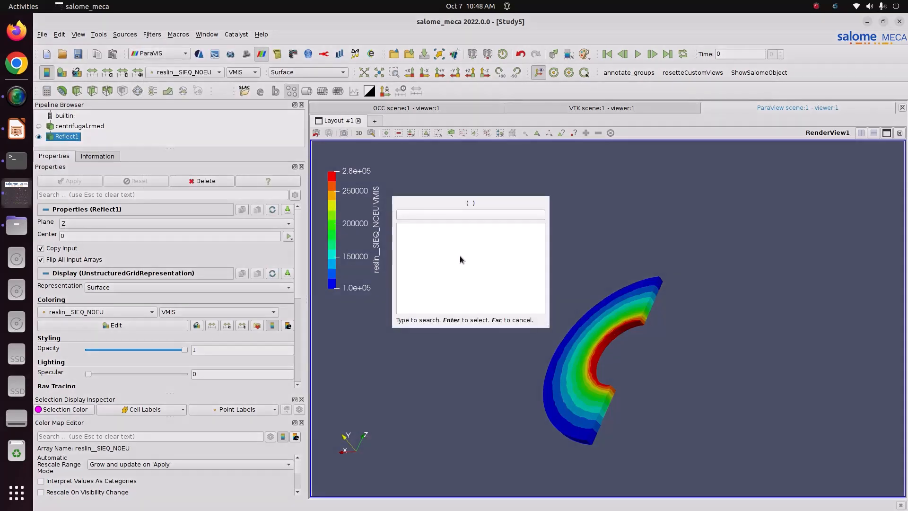
type("refe")
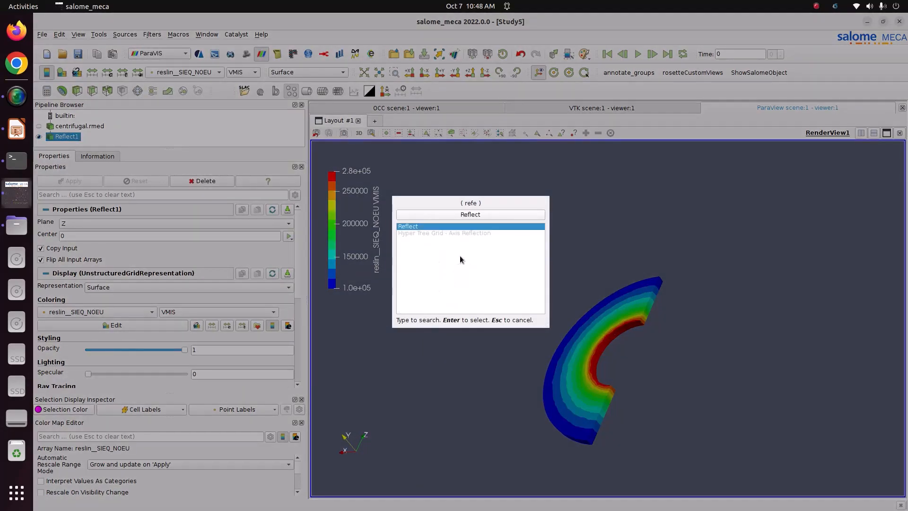
key("Return")
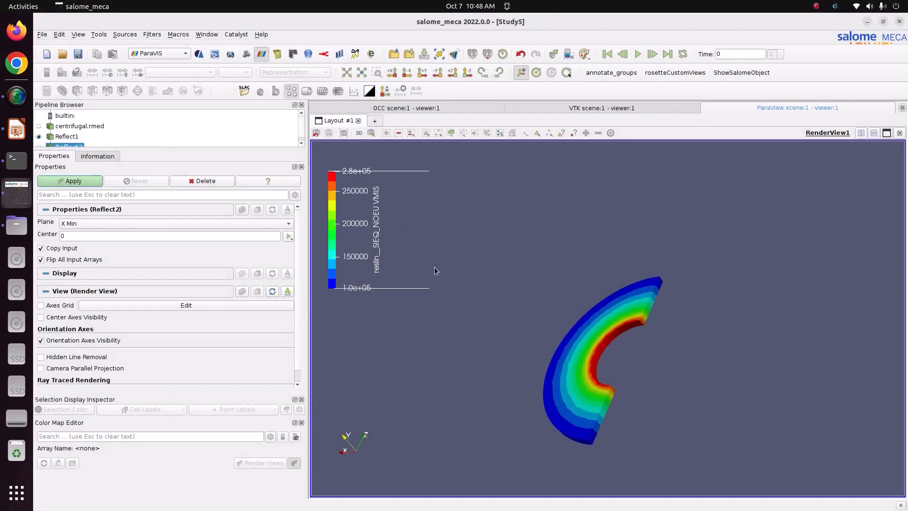
left_click(99, 220)
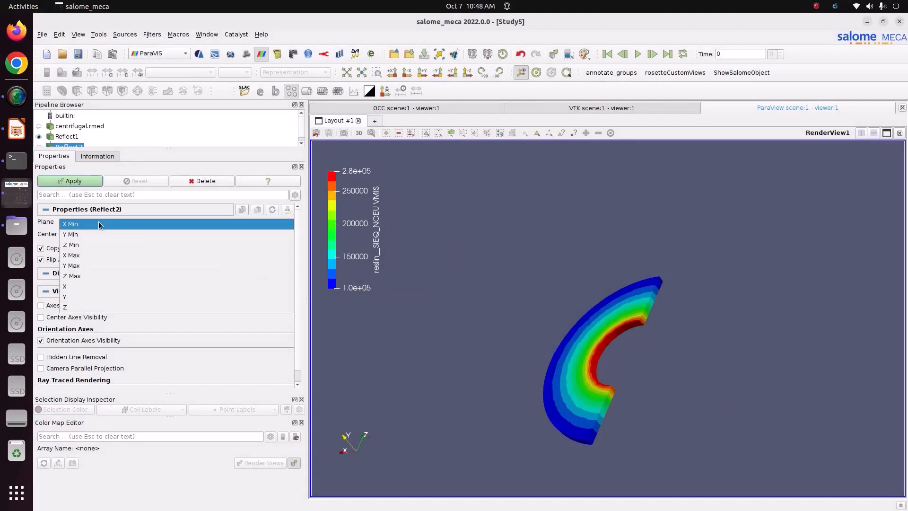
left_click(85, 290)
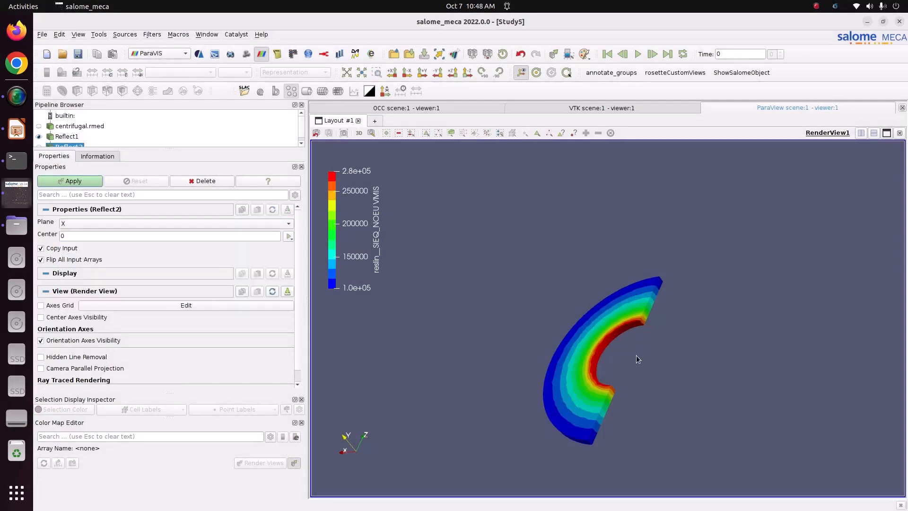
left_click(73, 182)
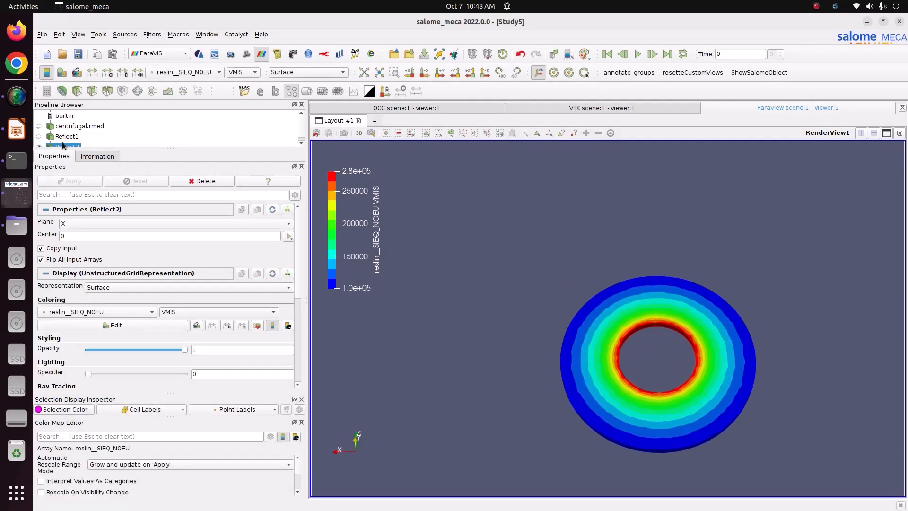
Inspect the von Mises stress distribution over the full ring from different angles and distances.
left_click_drag(598, 290, 569, 288)
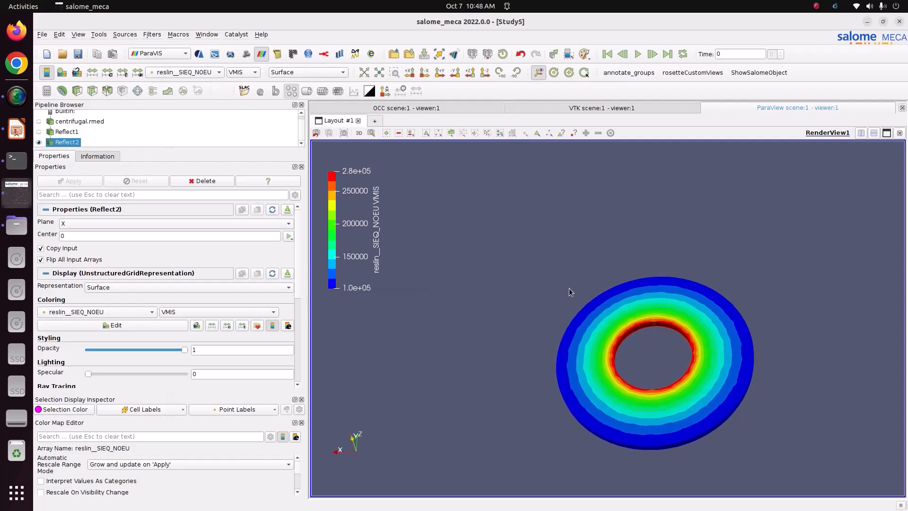
left_click_drag(607, 325, 521, 351)
scroll(619, 346, "up", 3)
scroll(539, 314, "up", 3)
scroll(539, 314, "down", 3)
scroll(528, 330, "up", 1)
scroll(528, 330, "down", 3)
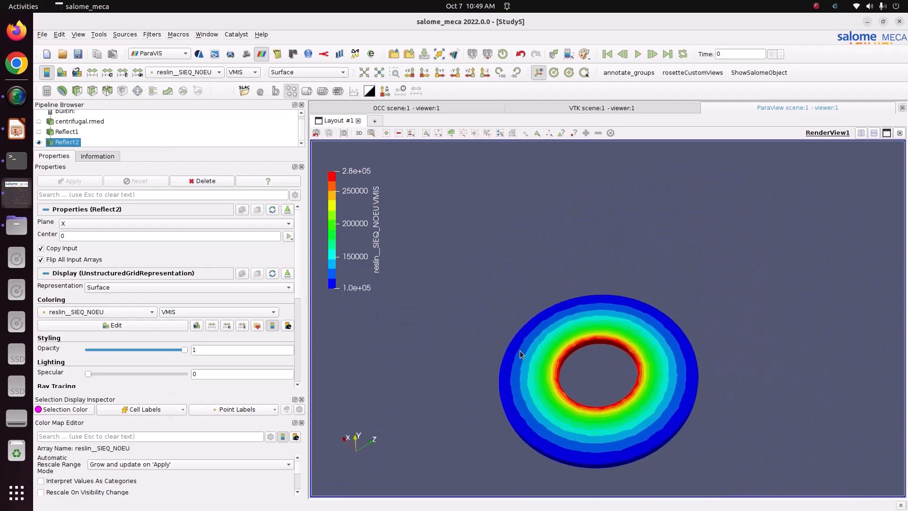
Add a Clip filter to the full disc with an X-normal plane at origin 0, 0, 0 and apply it.
scroll(548, 377, "up", 3)
scroll(551, 391, "down", 6)
scroll(573, 421, "up", 4)
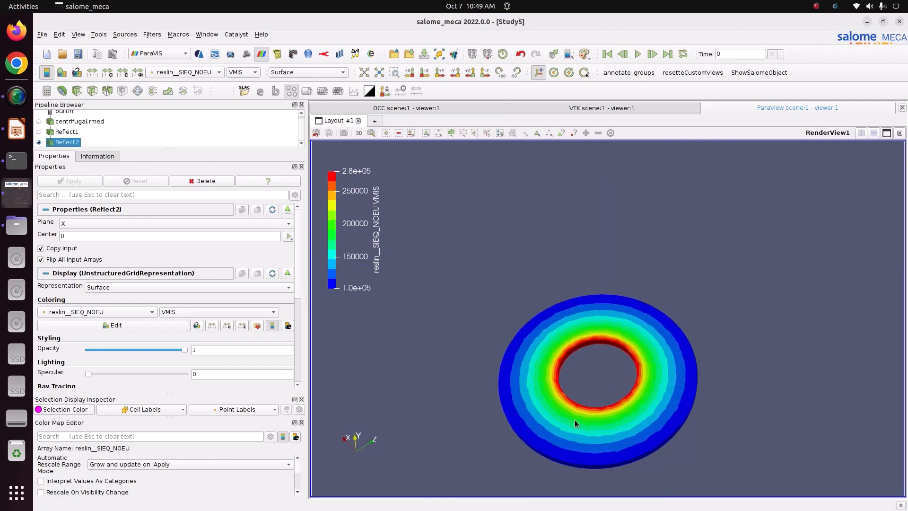
left_click_drag(573, 421, 572, 400)
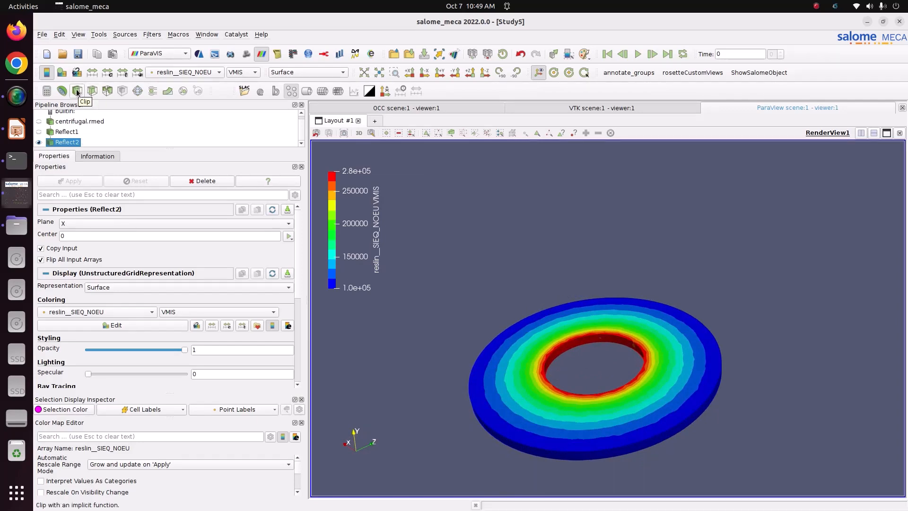
left_click(77, 91)
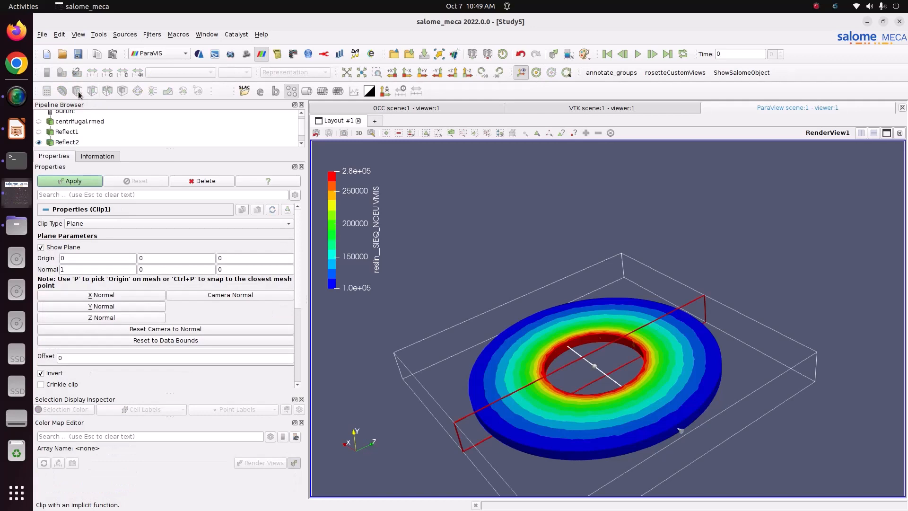
left_click(70, 182)
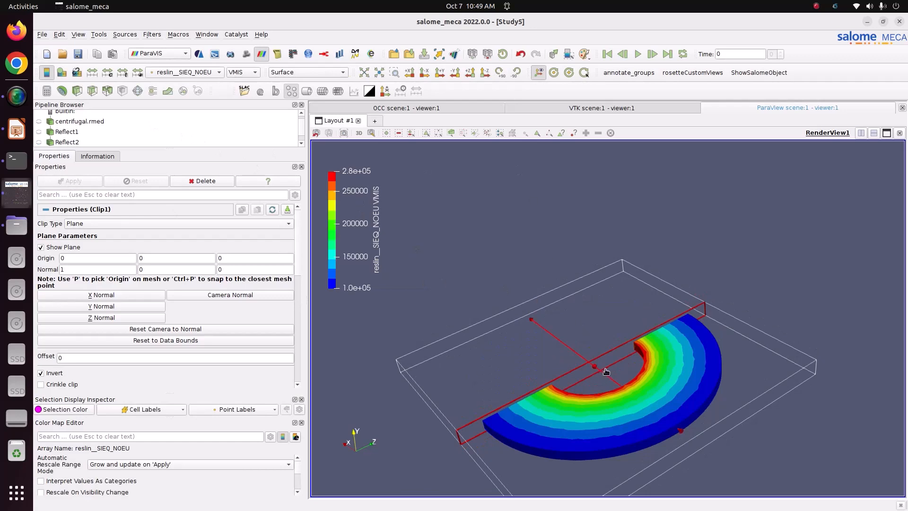
Apply the disc's clip with a Z-normal plane, and return it to an X-normal plane and reapply it.
left_click(101, 307)
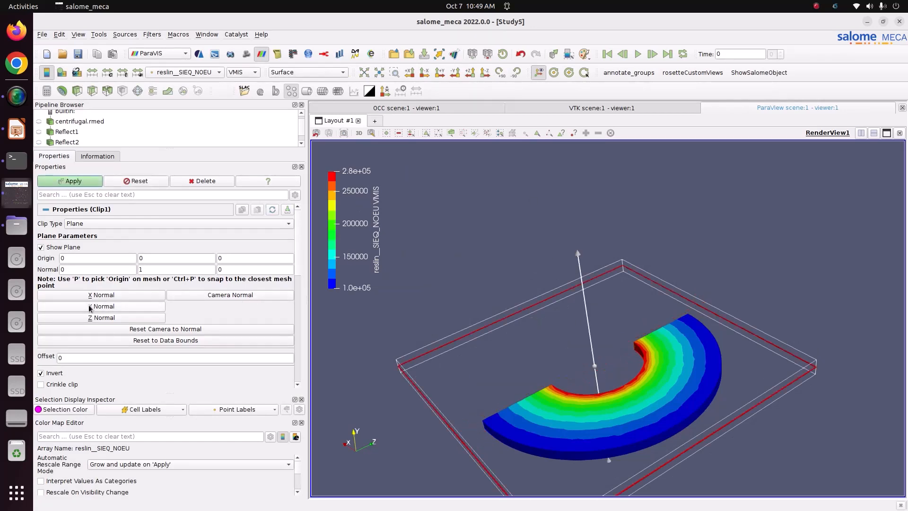
left_click(91, 297)
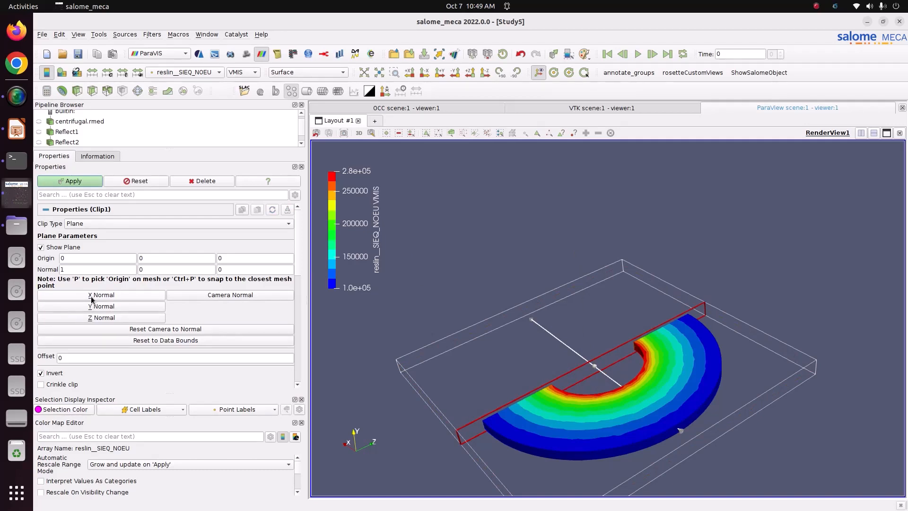
left_click(104, 318)
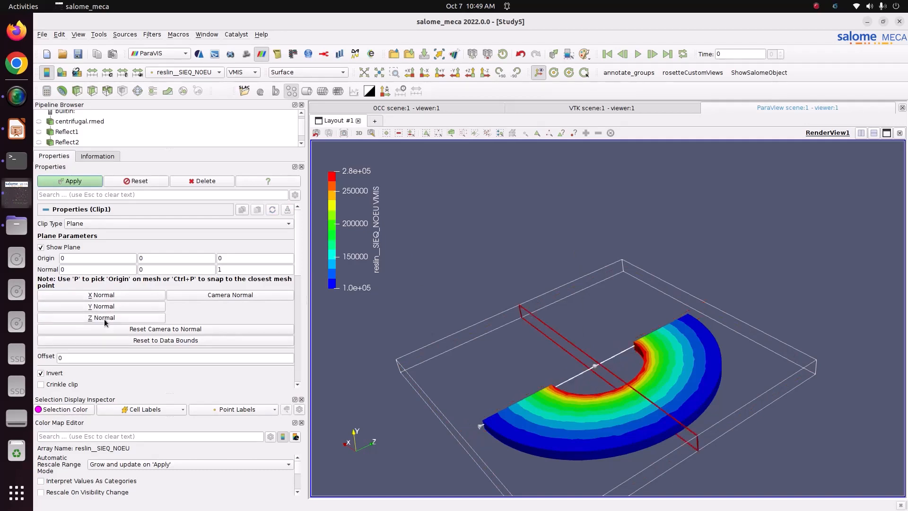
left_click(84, 181)
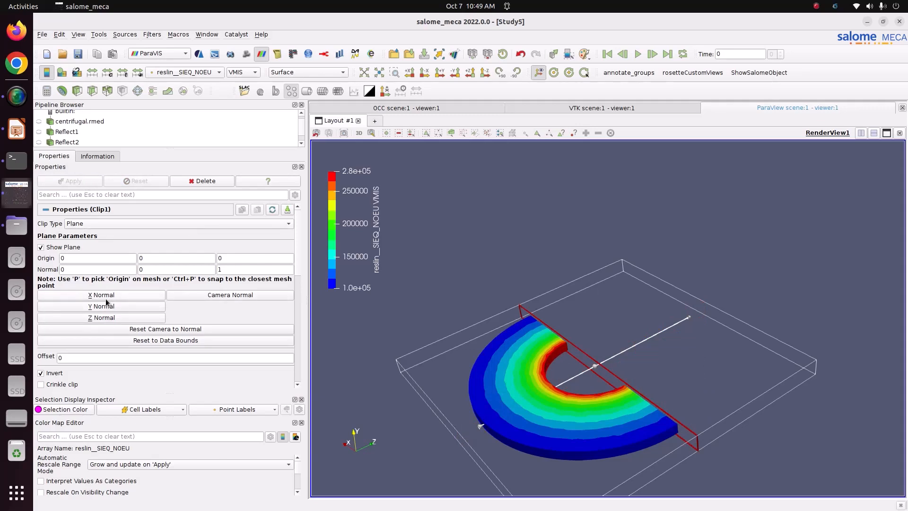
left_click(106, 299)
left_click(84, 183)
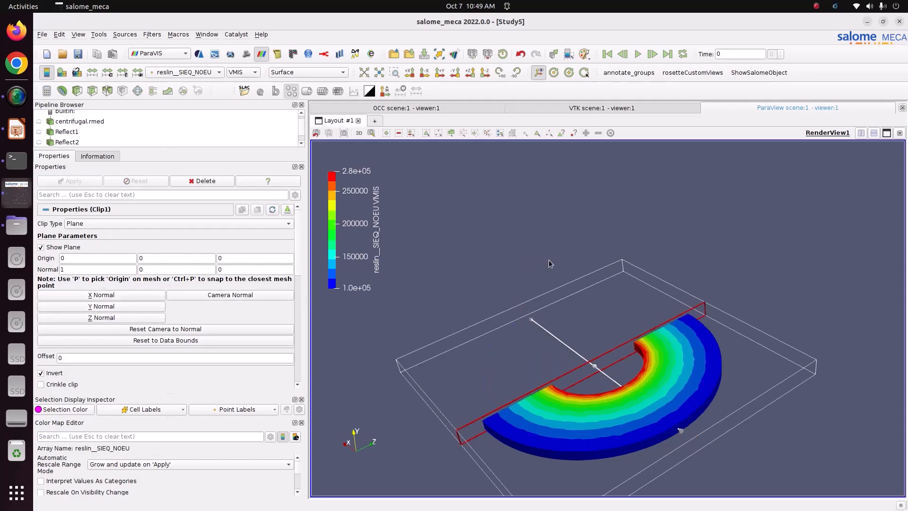
Add a second Clip filter to the clipped half disc with a Z-normal plane and apply it to leave a quarter.
scroll(549, 260, "down", 1)
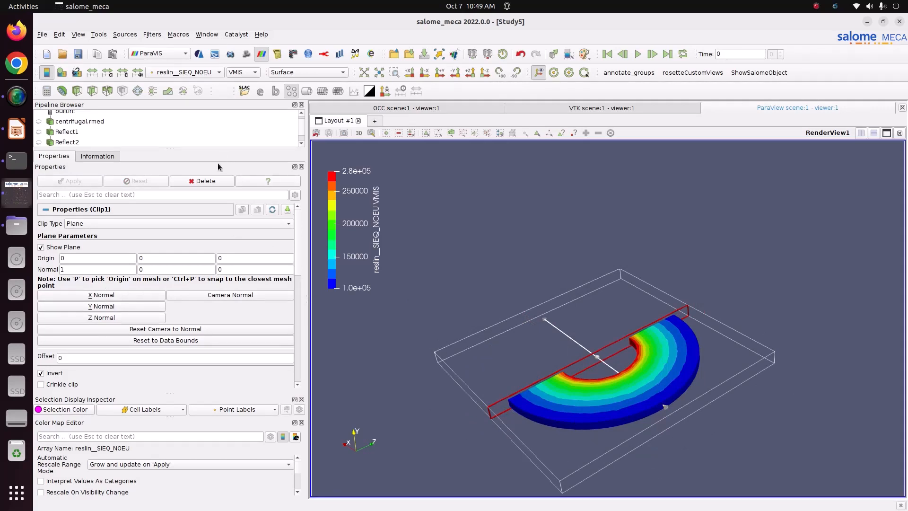
scroll(144, 120, "down", 1)
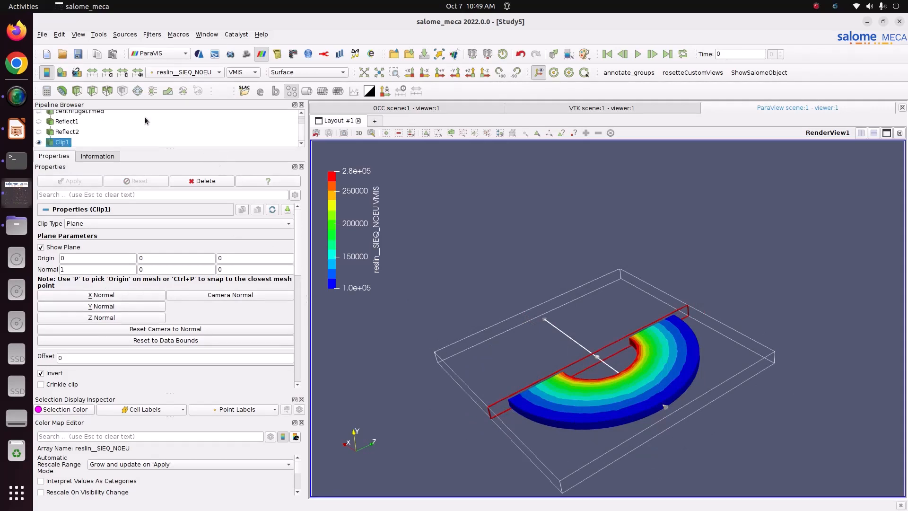
left_click(77, 91)
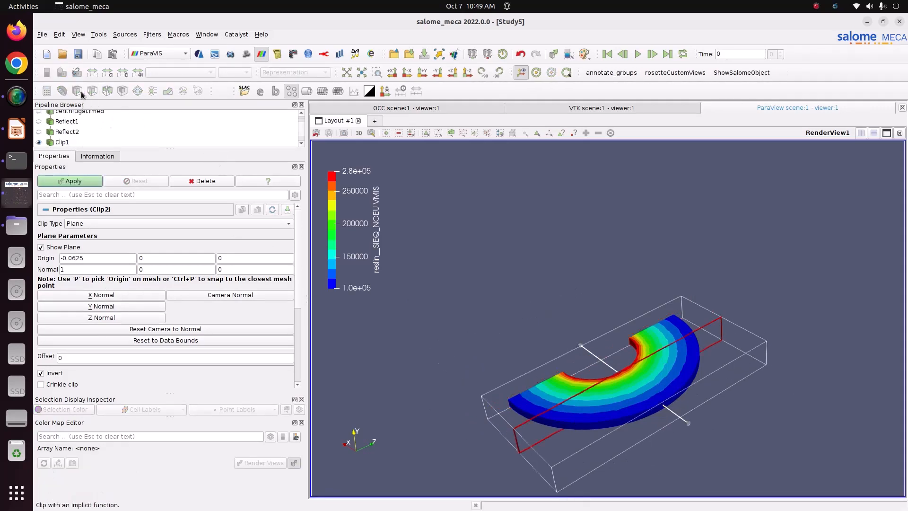
left_click(100, 297)
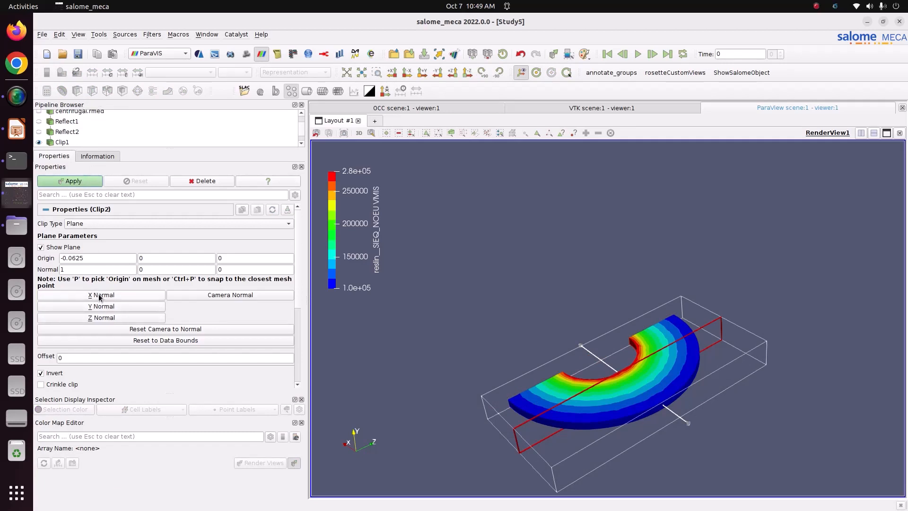
left_click(110, 307)
left_click(121, 316)
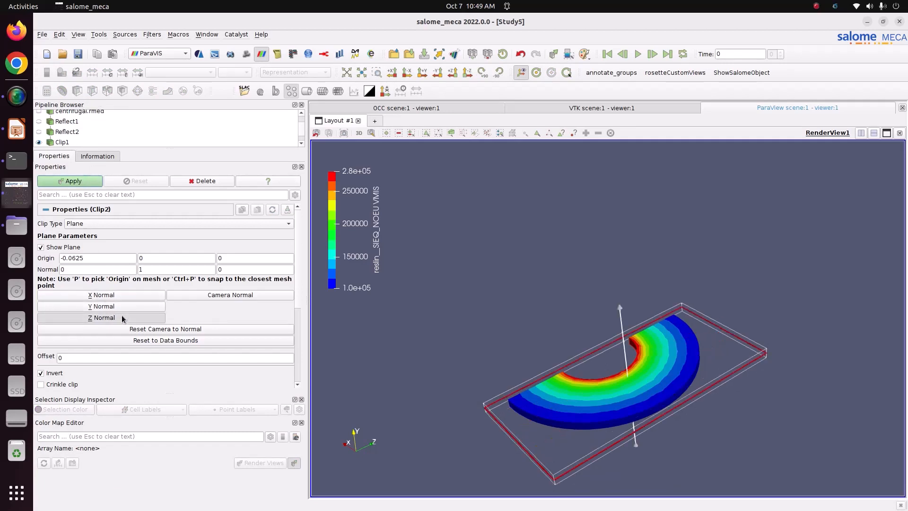
left_click(78, 181)
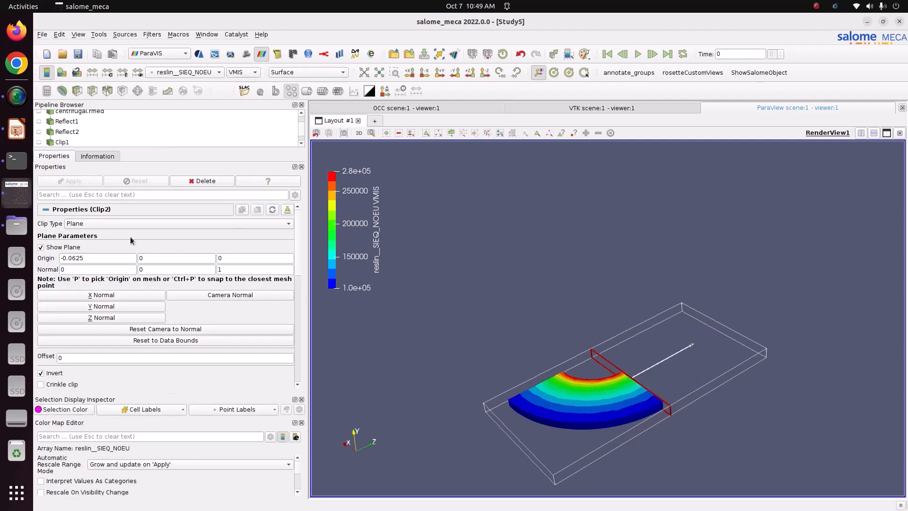
Hide the second clip's plane outline and examine the quarter disc's von Mises stress from several angles.
left_click(41, 248)
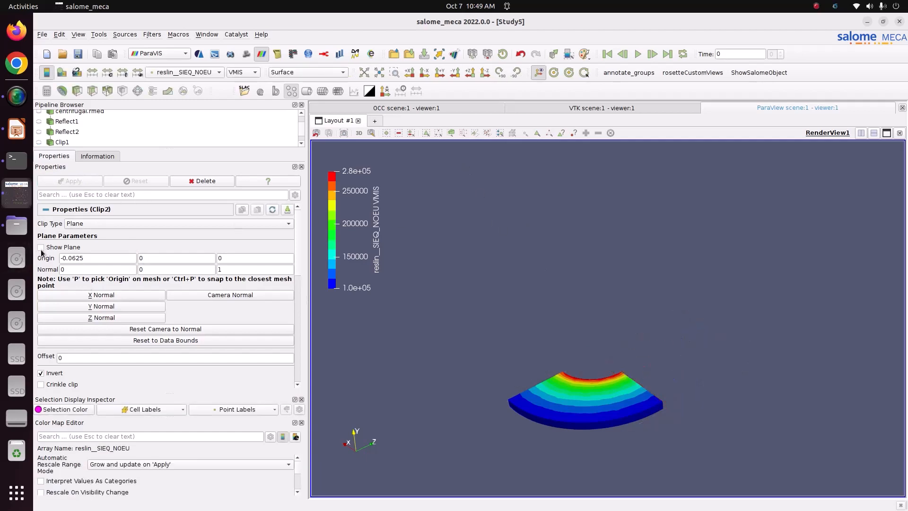
left_click_drag(447, 201, 702, 356)
left_click_drag(736, 288, 705, 337)
scroll(822, 247, "up", 2)
scroll(733, 291, "down", 3)
scroll(801, 239, "up", 2)
scroll(802, 240, "down", 3)
scroll(113, 141, "down", 1)
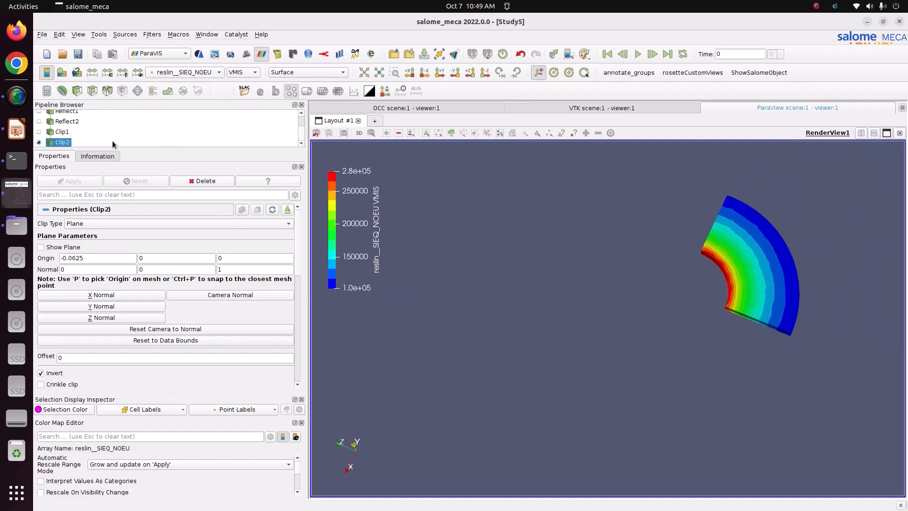
Delete both clip filters to restore the full reflected disc and view it close up at an angle.
scroll(105, 138, "up", 3)
scroll(105, 138, "down", 3)
right_click(63, 146)
left_click(99, 202)
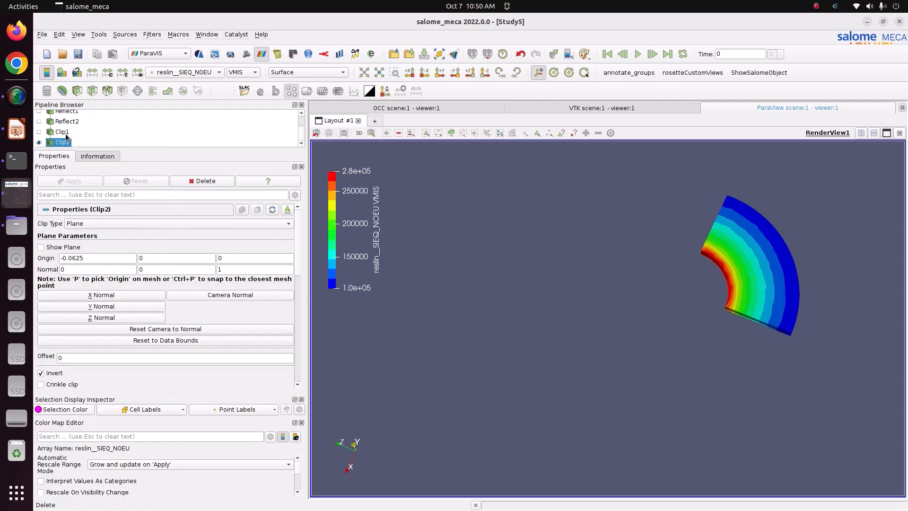
right_click(66, 144)
left_click(100, 198)
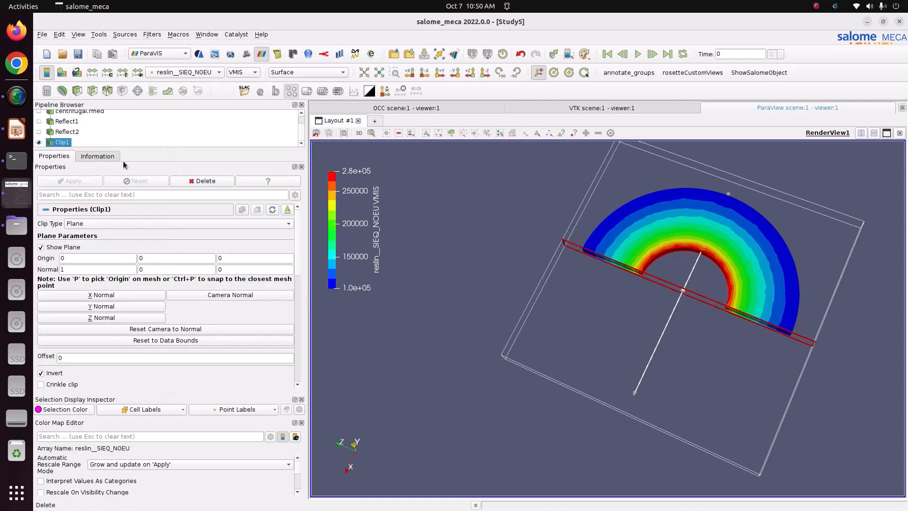
left_click_drag(665, 343, 649, 287)
scroll(684, 279, "up", 2)
scroll(670, 265, "up", 2)
scroll(670, 265, "down", 2)
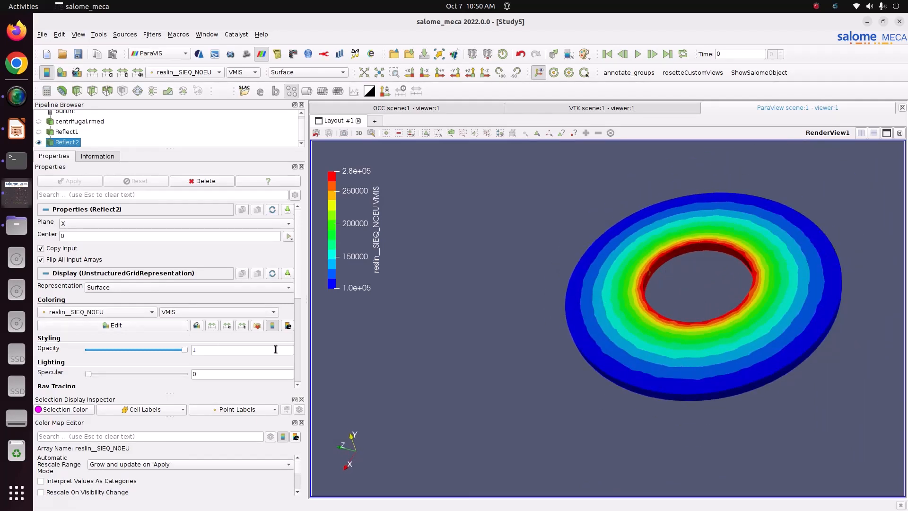
scroll(685, 245, "up", 1)
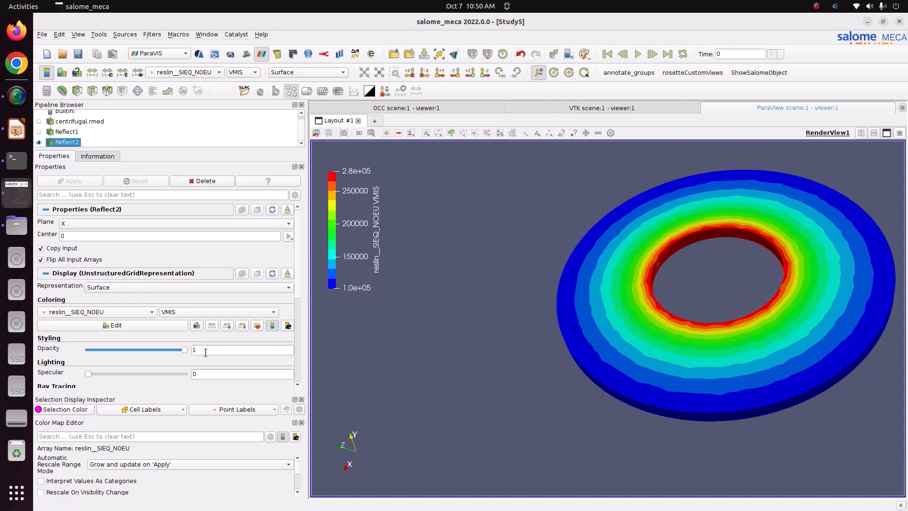
Check that the Selection Display Inspector is enabled and set its point labels to reslin__SIEQ_NOEU.
left_click(78, 38)
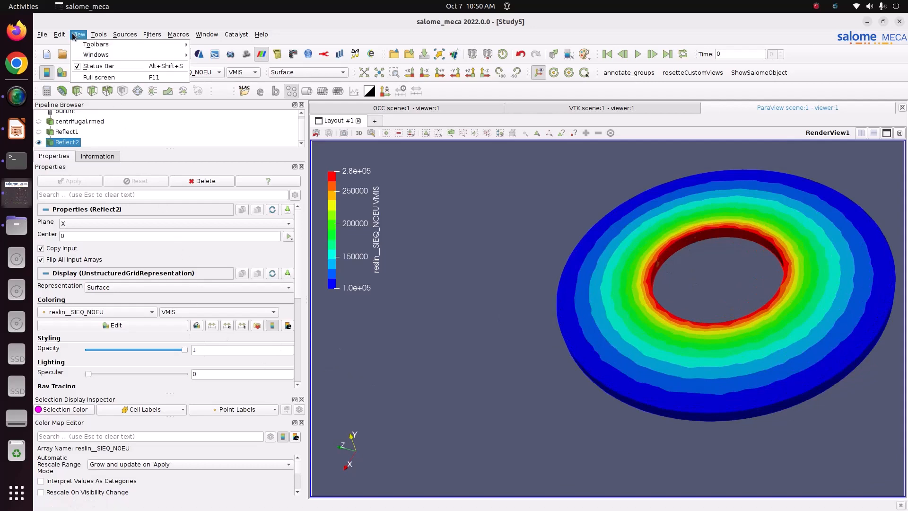
mouse_move(95, 55)
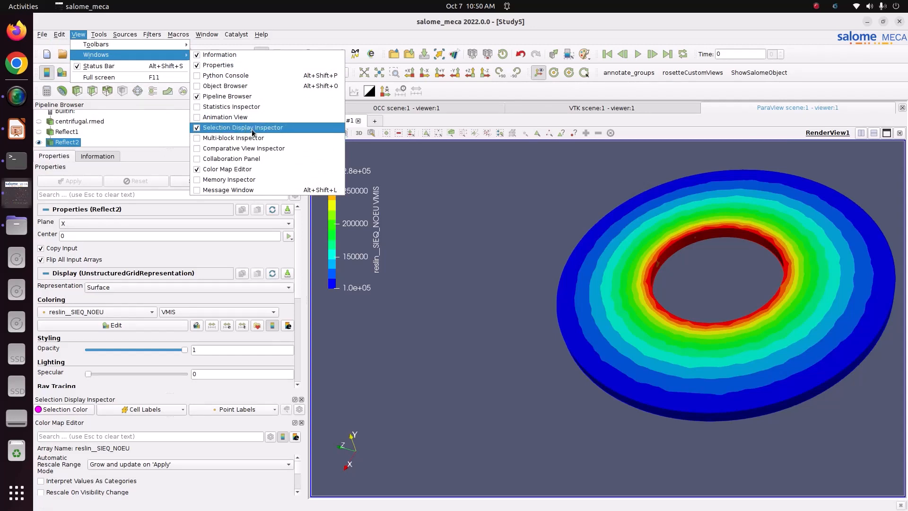
left_click(425, 326)
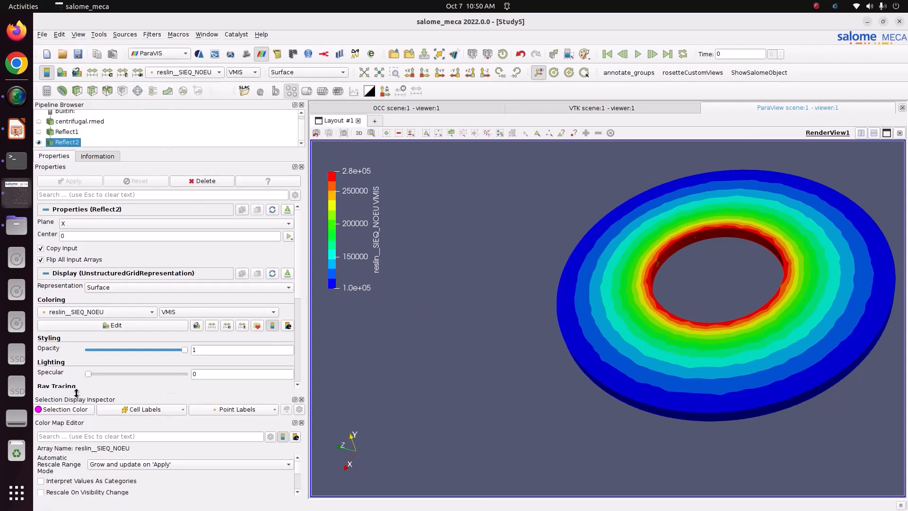
left_click(225, 410)
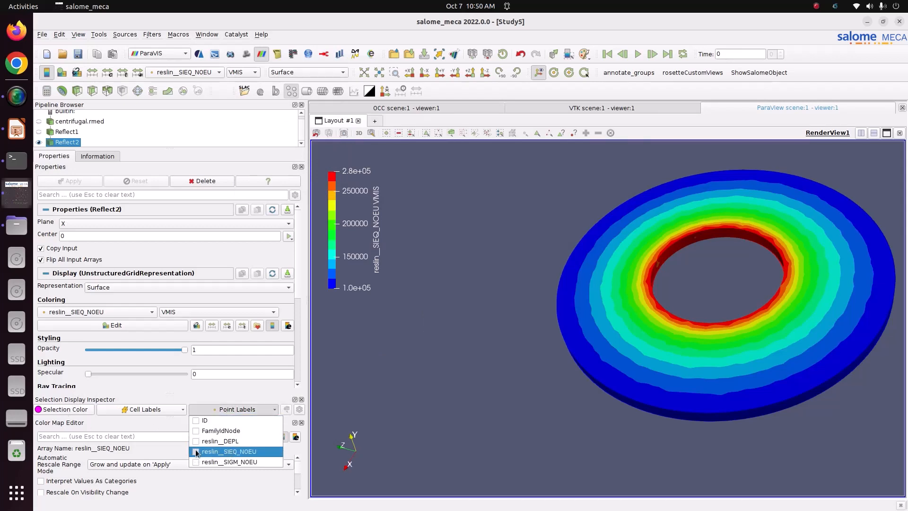
left_click(197, 452)
left_click(233, 410)
left_click(646, 273)
Query the point results at the disc's inner rim using the hover points tool, and turn the tool off.
scroll(694, 239, "up", 3)
scroll(694, 240, "down", 4)
scroll(681, 264, "up", 2)
scroll(719, 246, "up", 3)
scroll(615, 308, "down", 5)
scroll(776, 222, "up", 3)
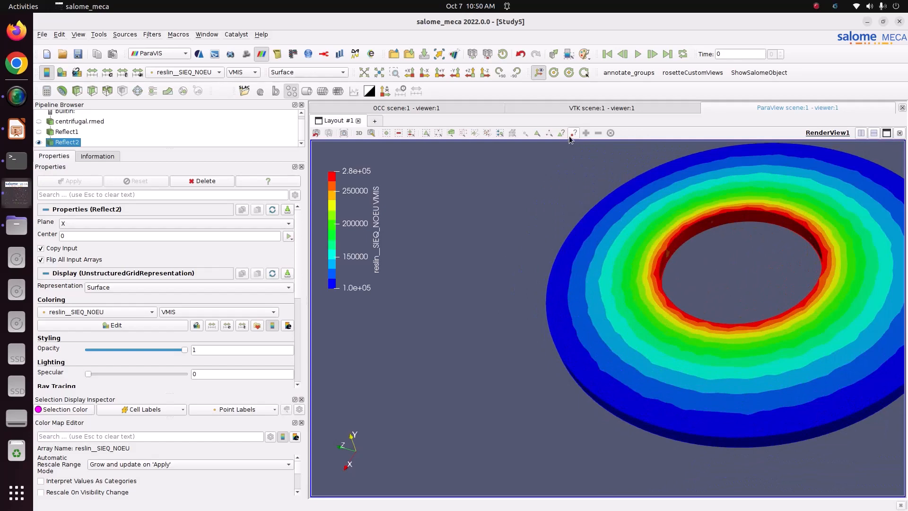
left_click(574, 133)
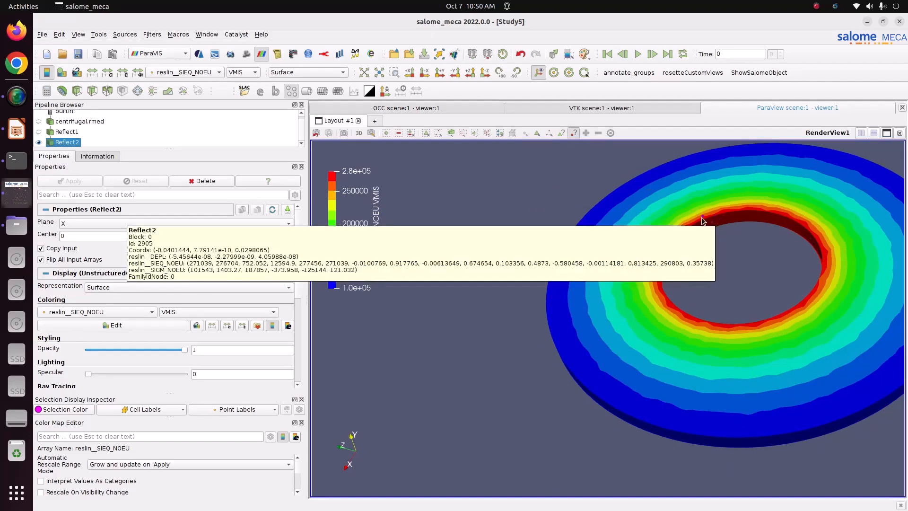
left_click(573, 133)
Select a small group of points on the disc's inner edge and examine their reslin__SIEQ_NOEU labels up close.
scroll(674, 221, "up", 4)
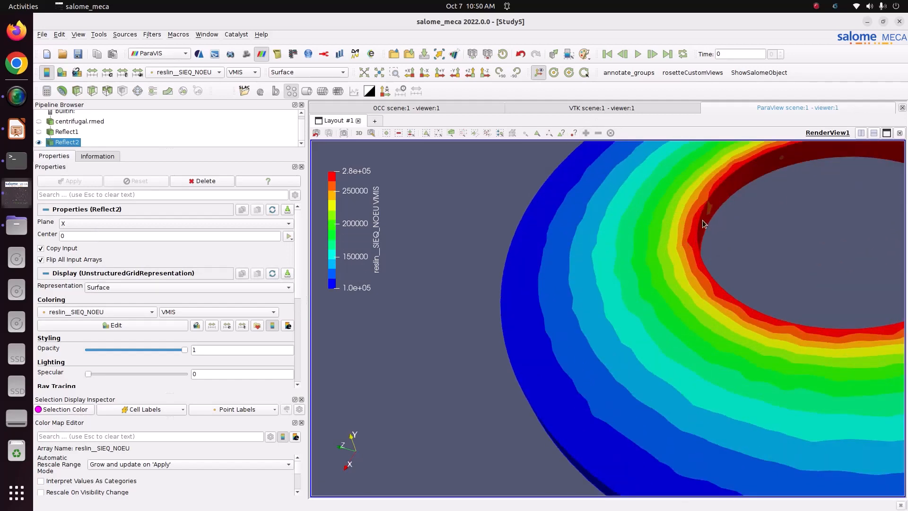
left_click_drag(706, 223, 676, 255)
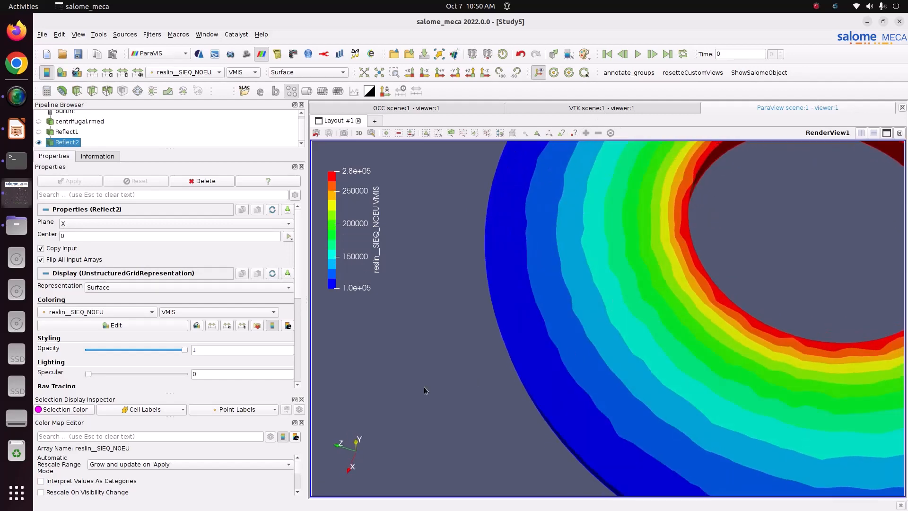
scroll(375, 354, "down", 5)
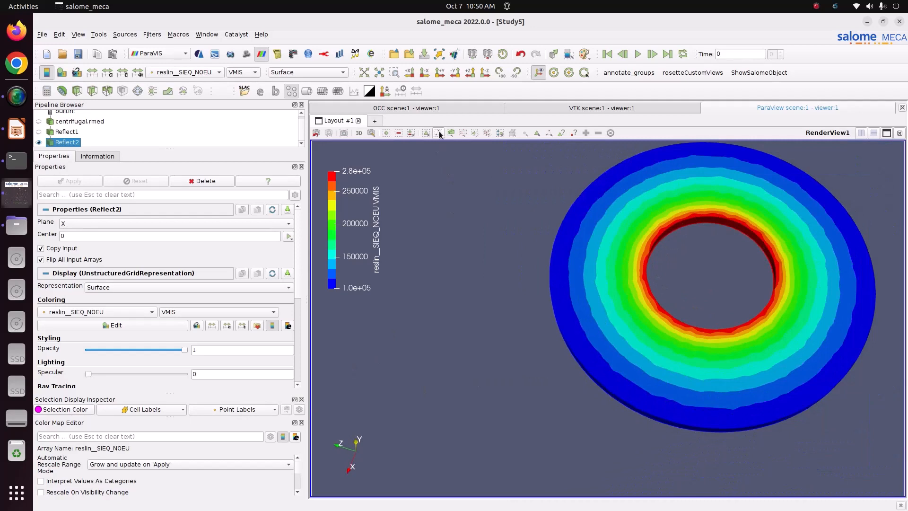
left_click(438, 133)
left_click_drag(657, 237, 658, 238)
middle_click_drag(660, 265, 585, 339)
scroll(586, 339, "up", 10)
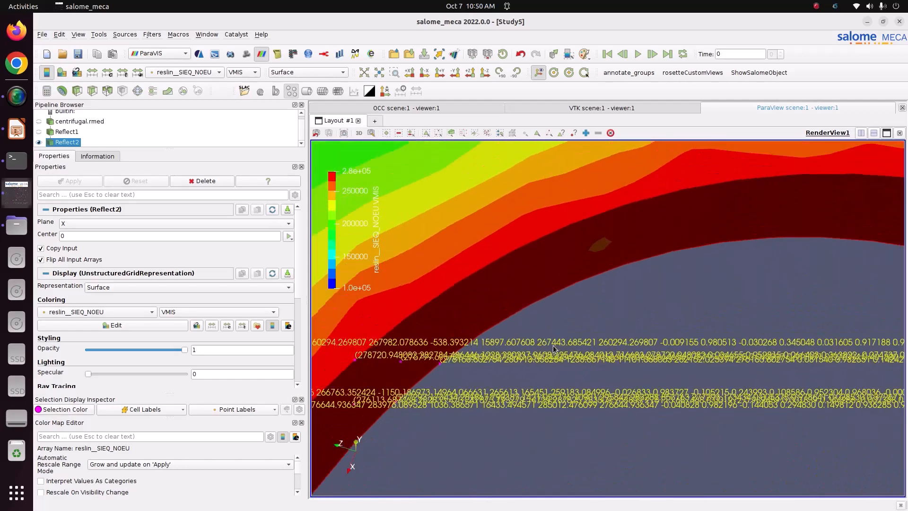
middle_click_drag(418, 352, 514, 327)
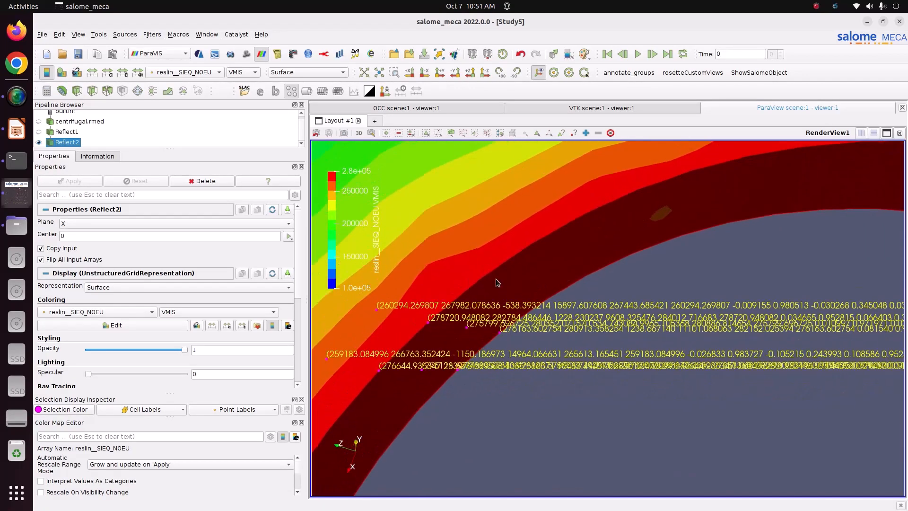
Clear the point selection and select a single point on the inner edge to read its reslin__SIEQ_NOEU values.
left_click(611, 133)
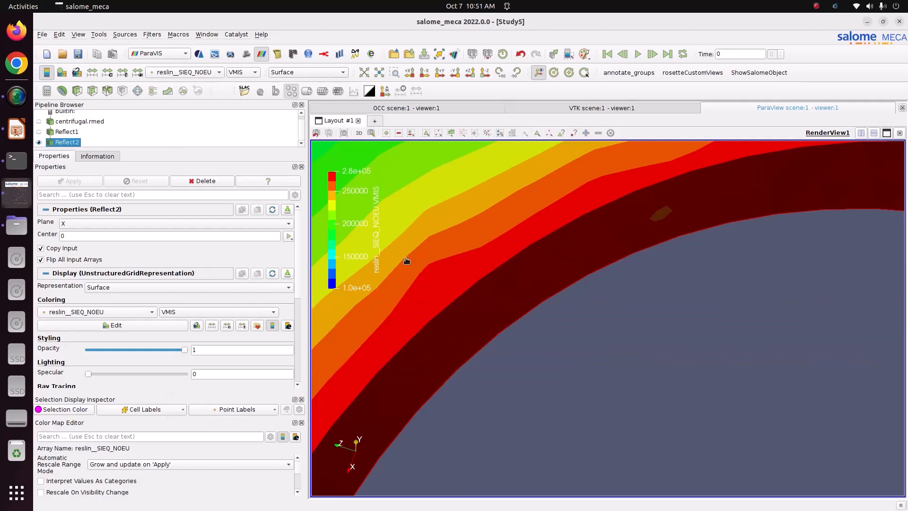
left_click(439, 133)
left_click_drag(438, 312, 442, 333)
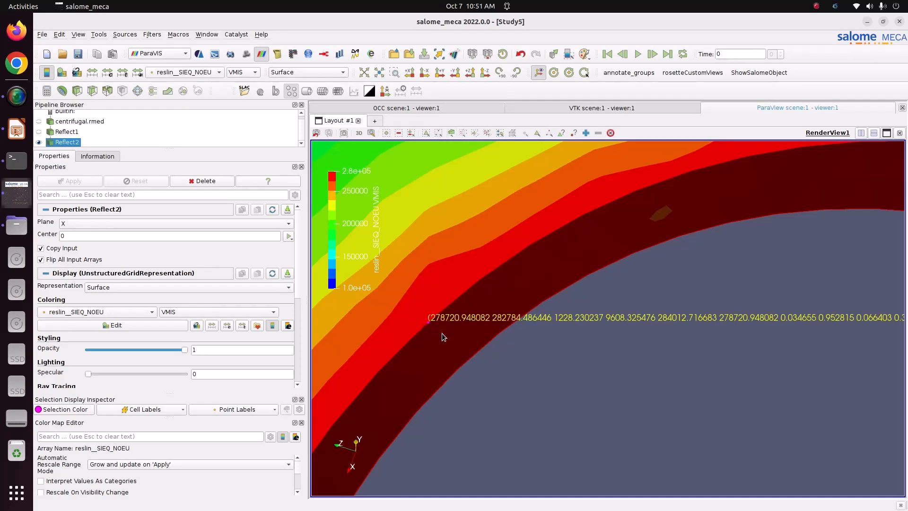
scroll(444, 334, "down", 2)
scroll(444, 334, "up", 3)
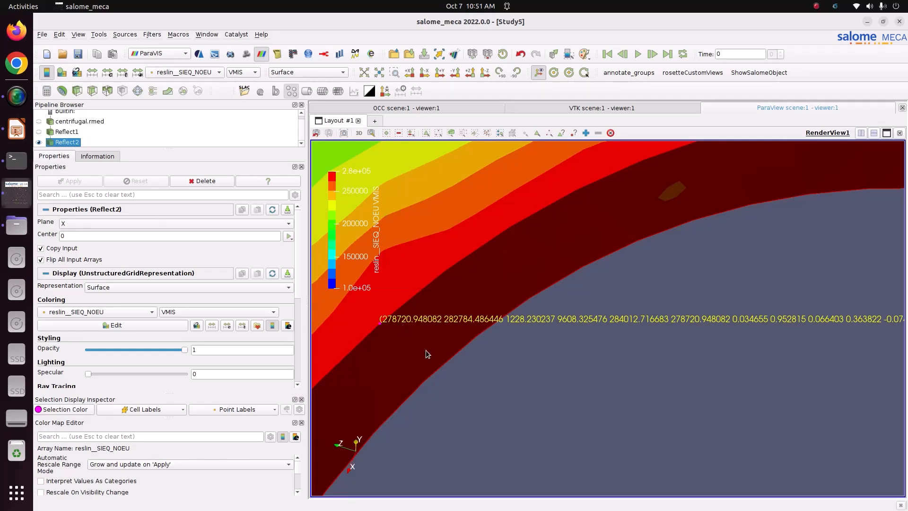
Clear the point selection and its reslin__SIEQ_NOEU label from the disc's inner edge.
scroll(427, 351, "down", 1)
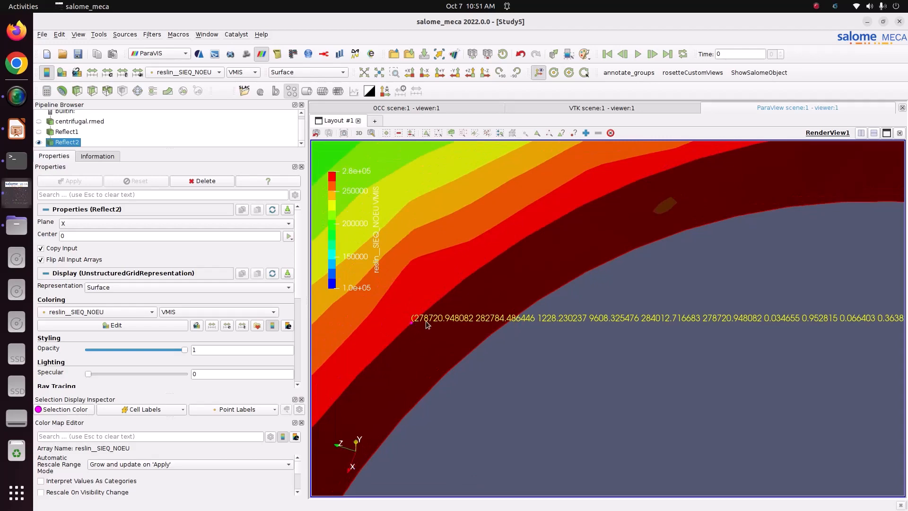
scroll(458, 309, "down", 2)
scroll(458, 308, "down", 3)
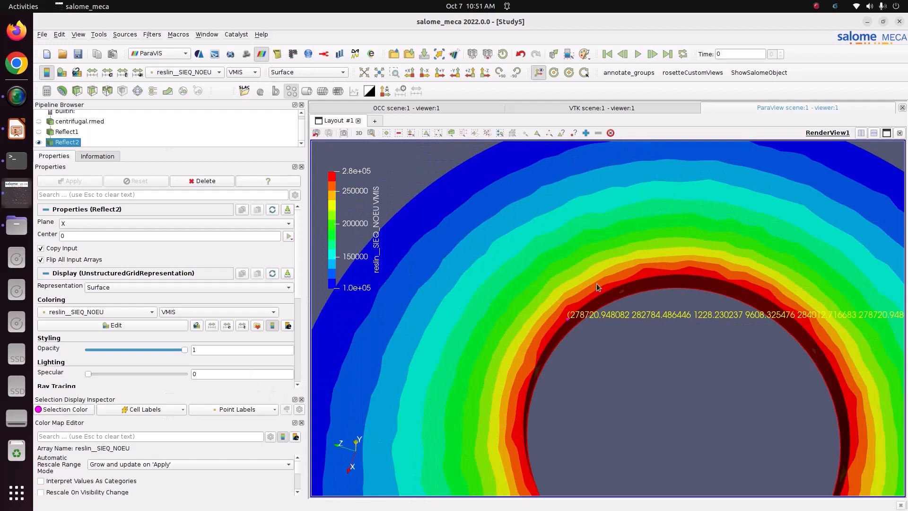
left_click(611, 134)
Examine the von Mises stress distribution (reslin__SIEQ_NOEU VMIS) over the full reflected disc from an oblique angle.
scroll(538, 312, "down", 2)
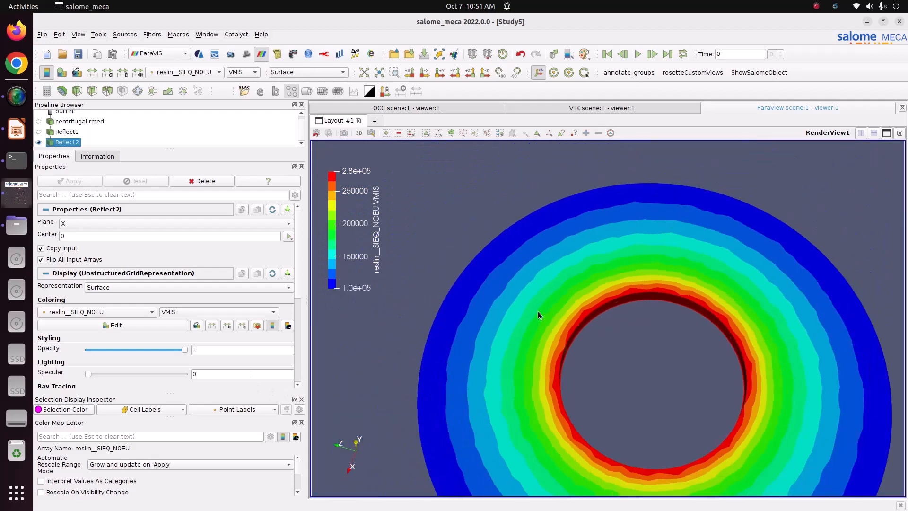
left_click_drag(561, 353, 523, 337)
scroll(523, 355, "up", 2)
scroll(524, 355, "down", 6)
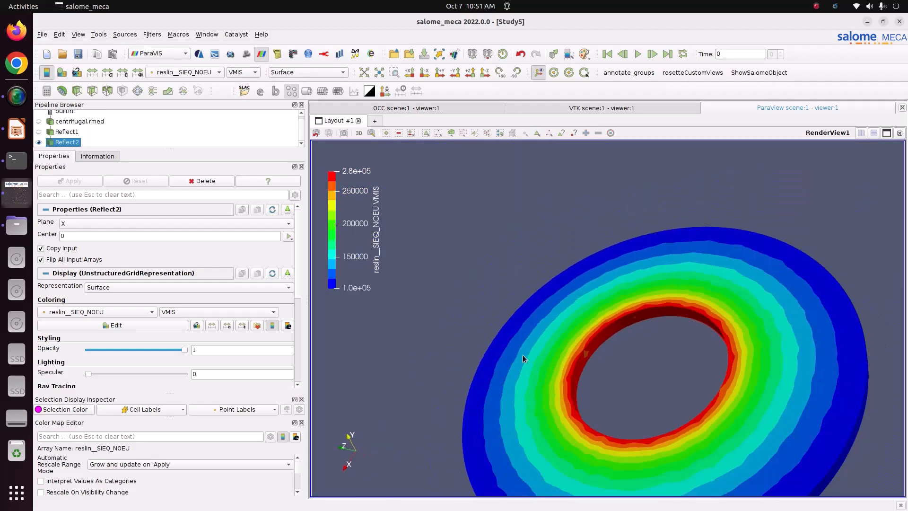
scroll(654, 429, "up", 3)
scroll(550, 371, "down", 3)
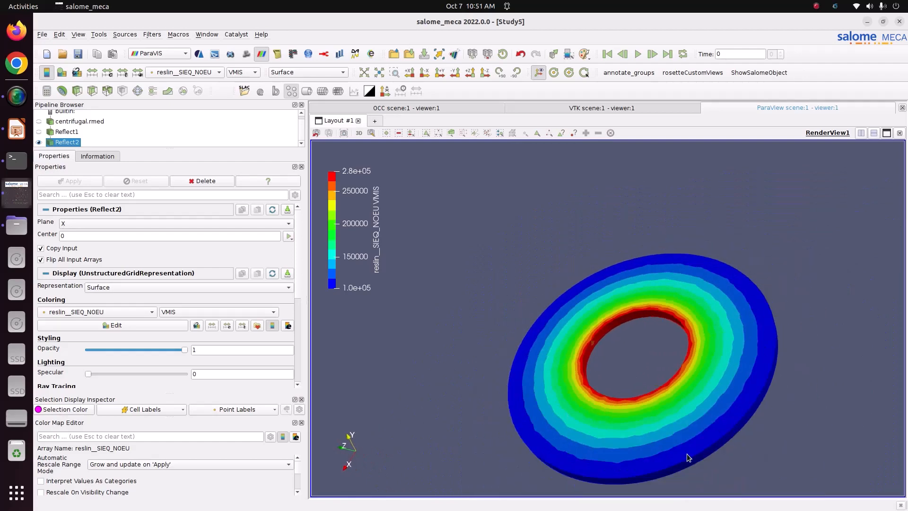
scroll(687, 453, "up", 3)
middle_click_drag(544, 337, 466, 253)
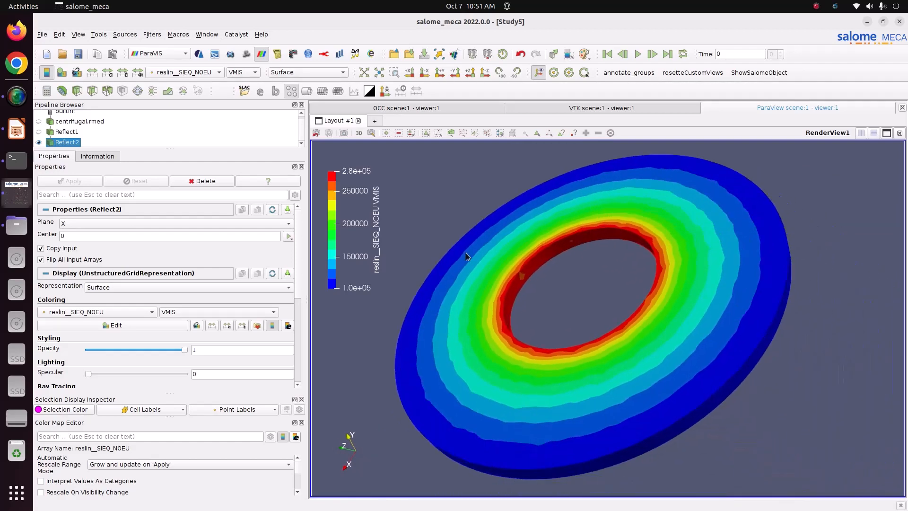
left_click_drag(516, 310, 555, 313)
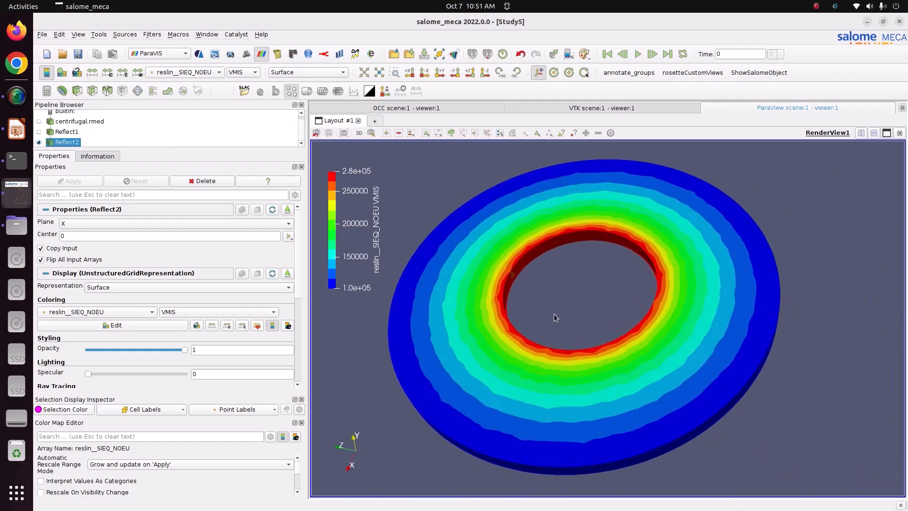